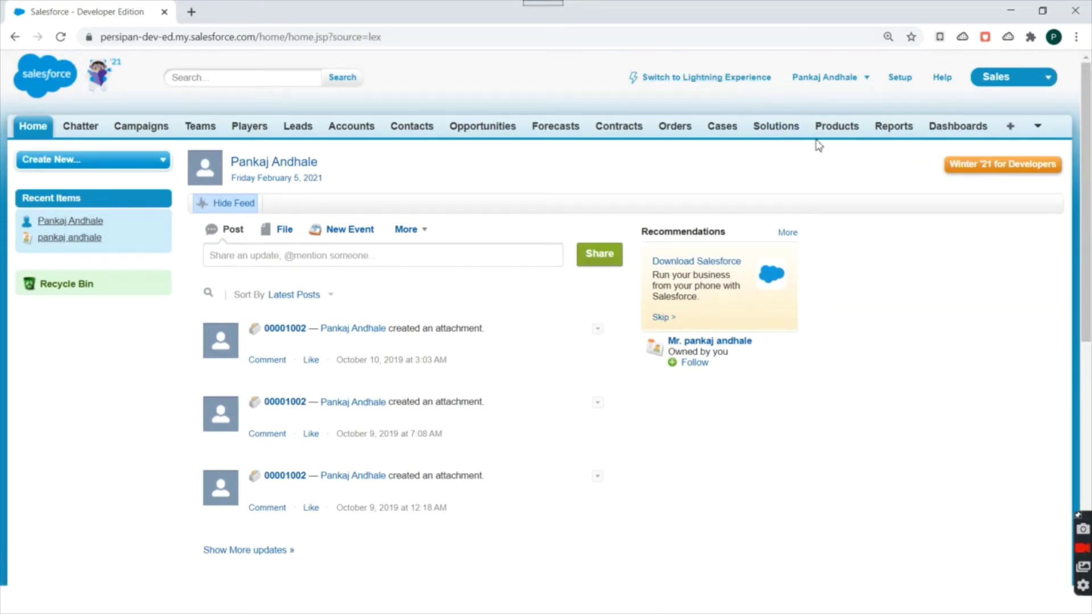
Go to the org's Setup home page and place the cursor in the Quick Find box.
click(904, 80)
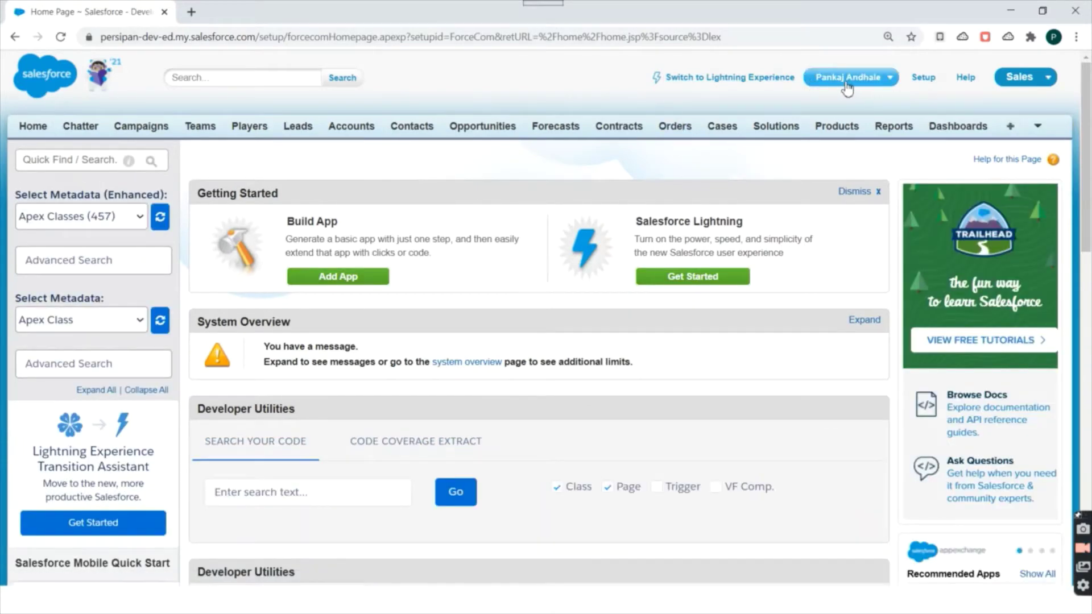
click(867, 83)
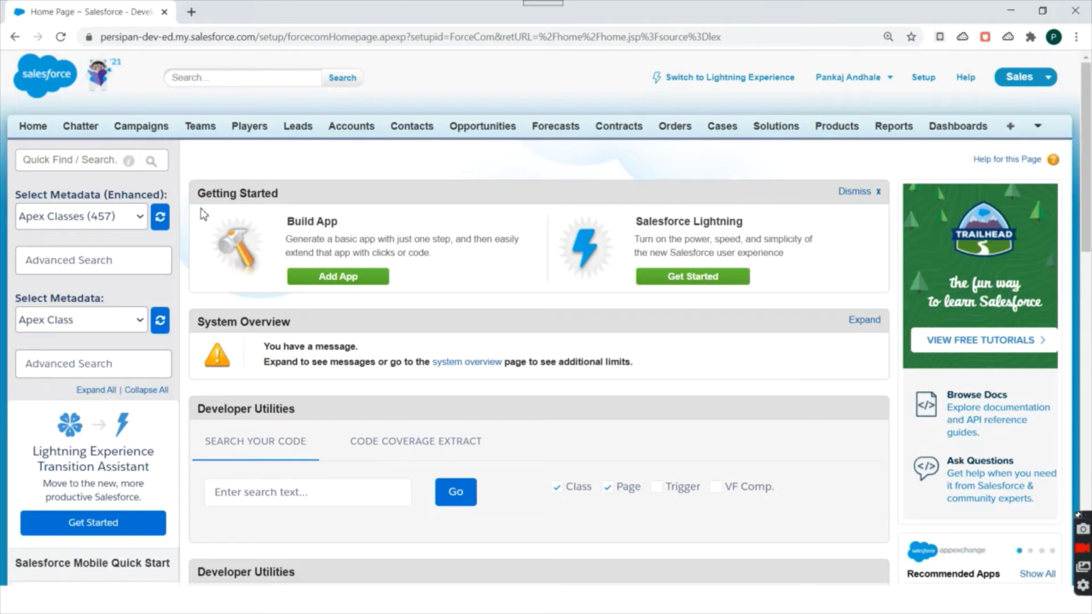
click(63, 165)
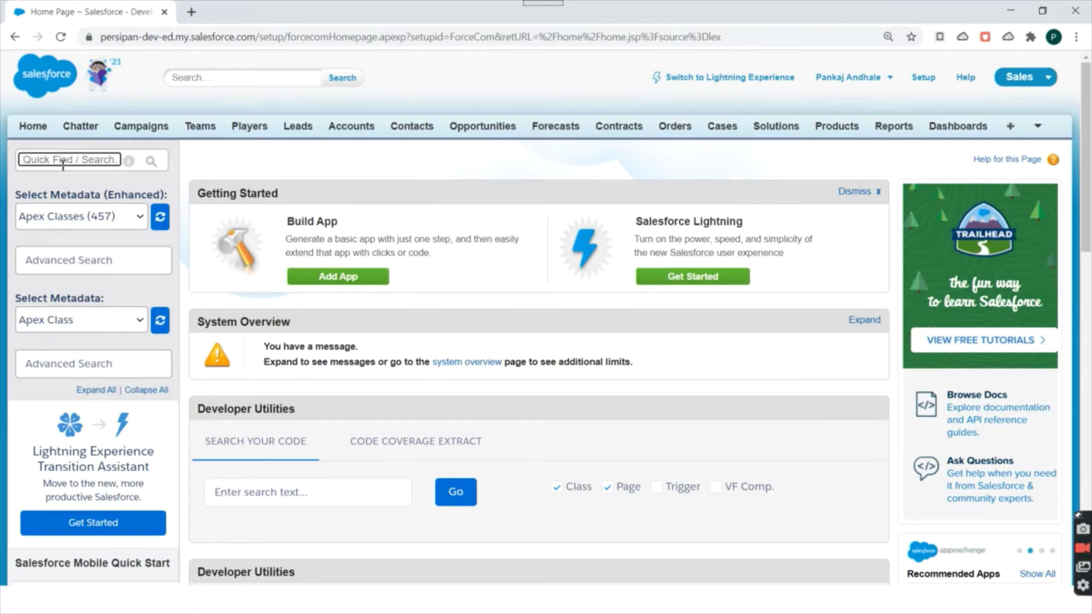
Search Quick Find for 'object', open Custom Objects, and browse the existing custom objects.
text(object)
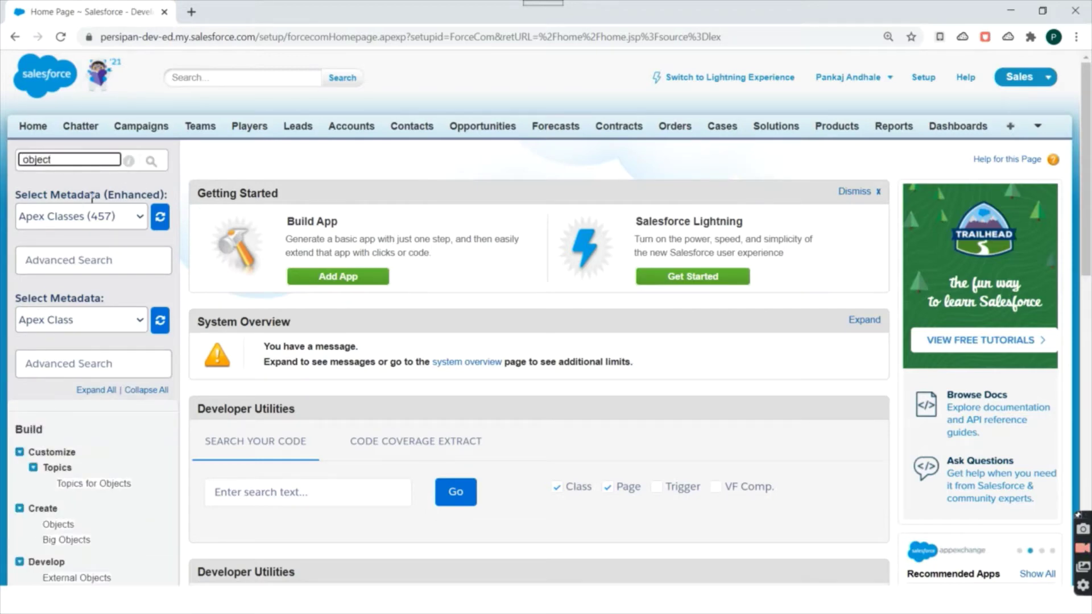
scroll(63, 168, down, 3)
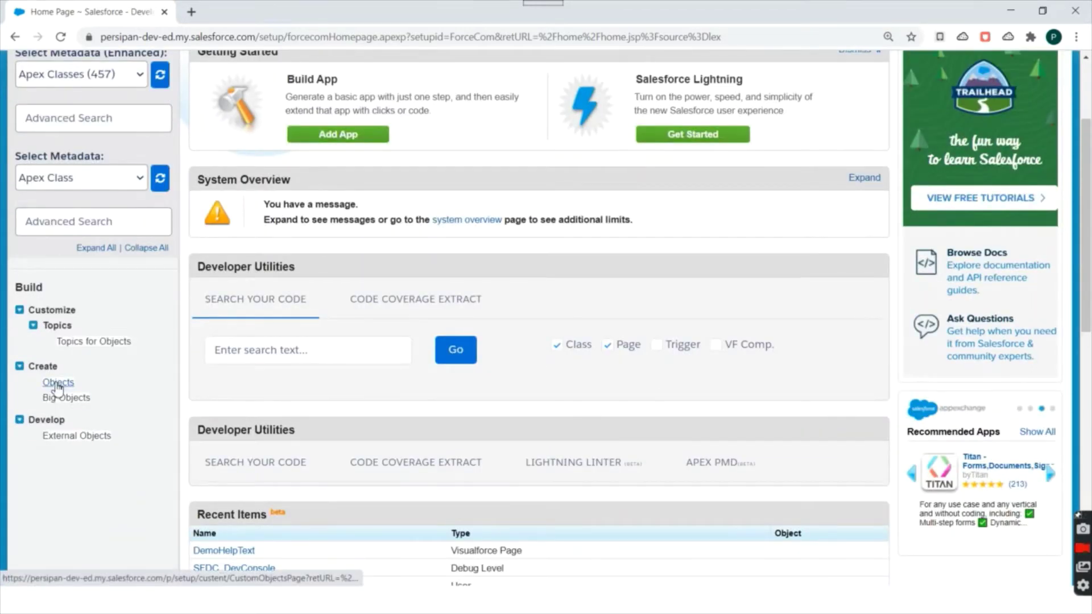
click(57, 389)
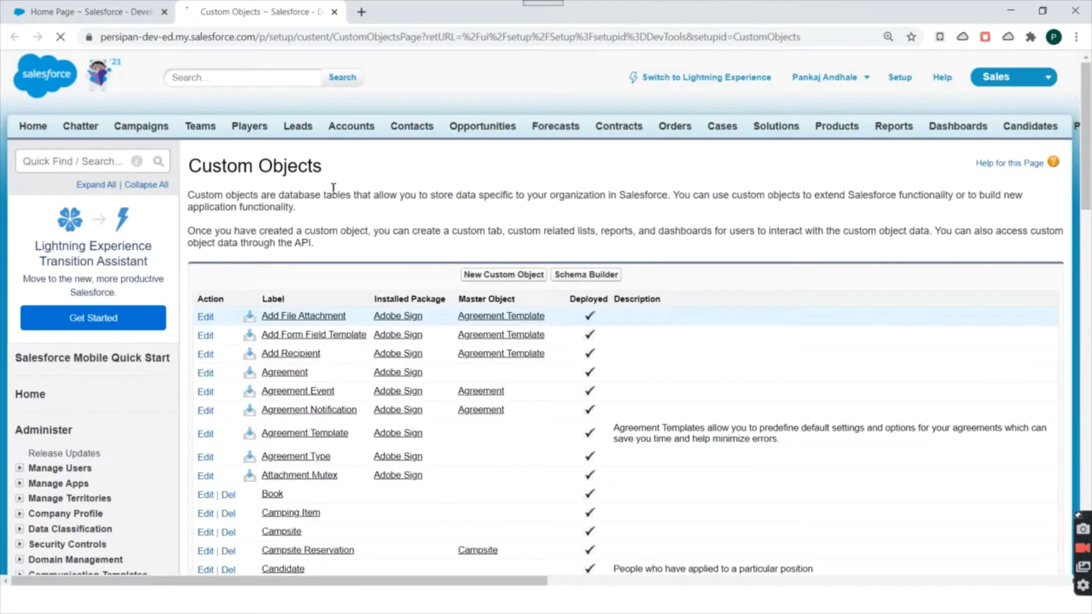
scroll(426, 188, down, 4)
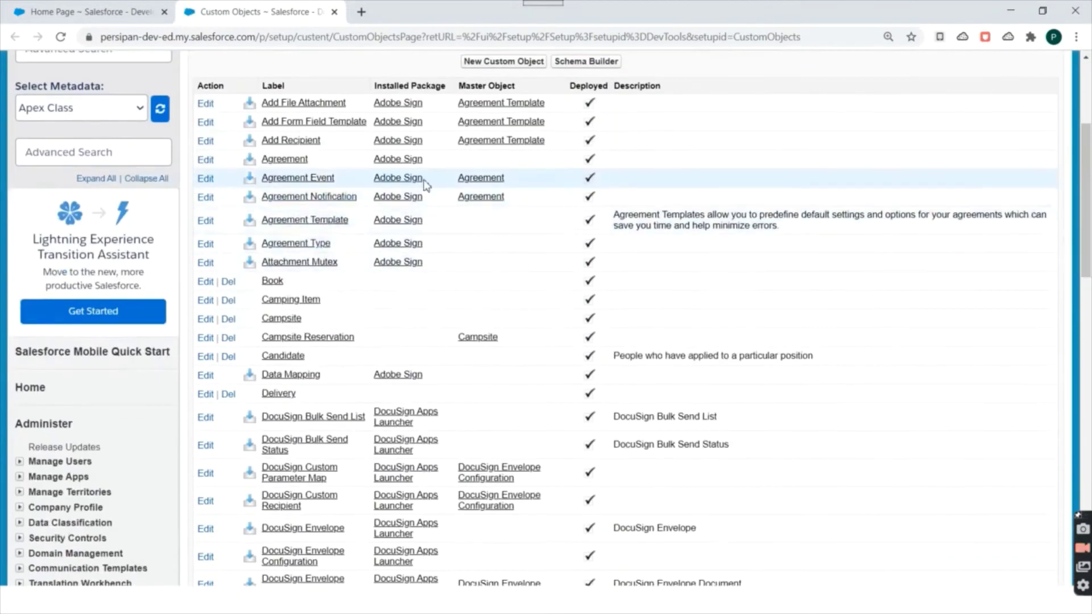
scroll(426, 185, down, 8)
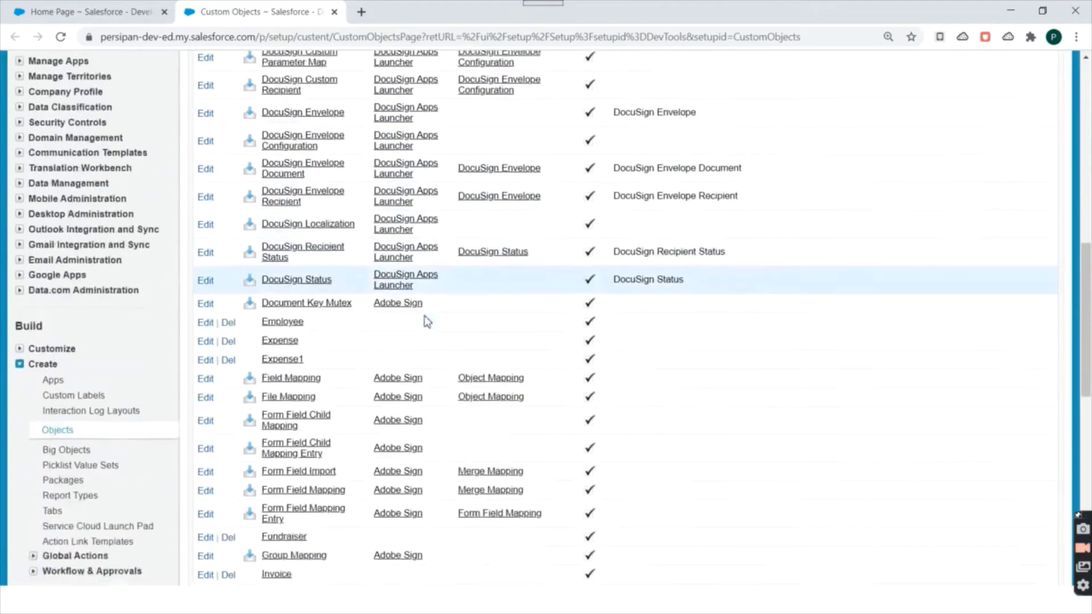
scroll(427, 322, down, 12)
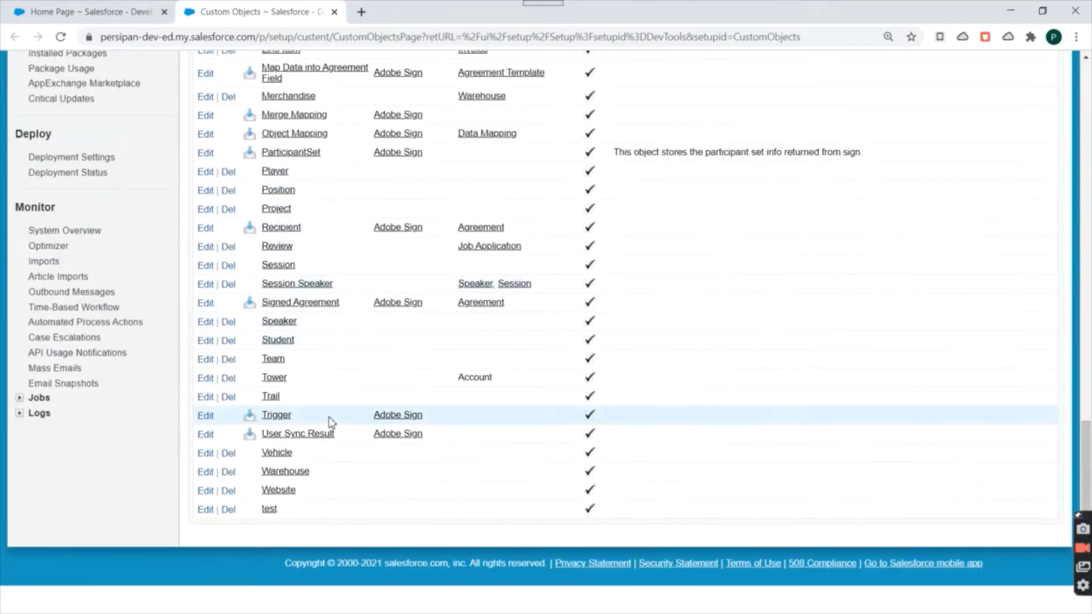
scroll(330, 422, up, 20)
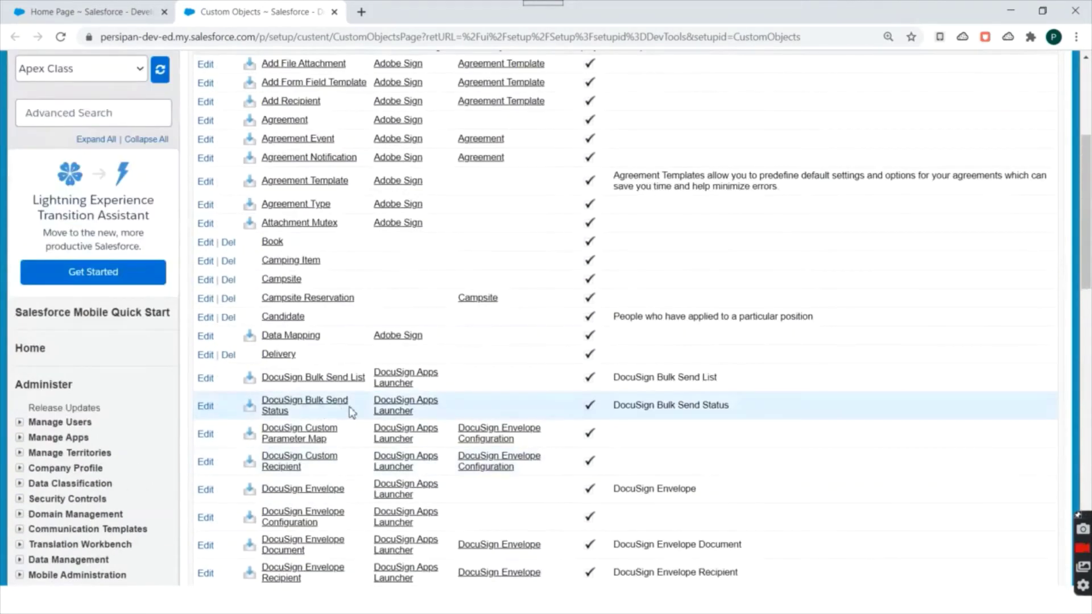
scroll(345, 413, up, 4)
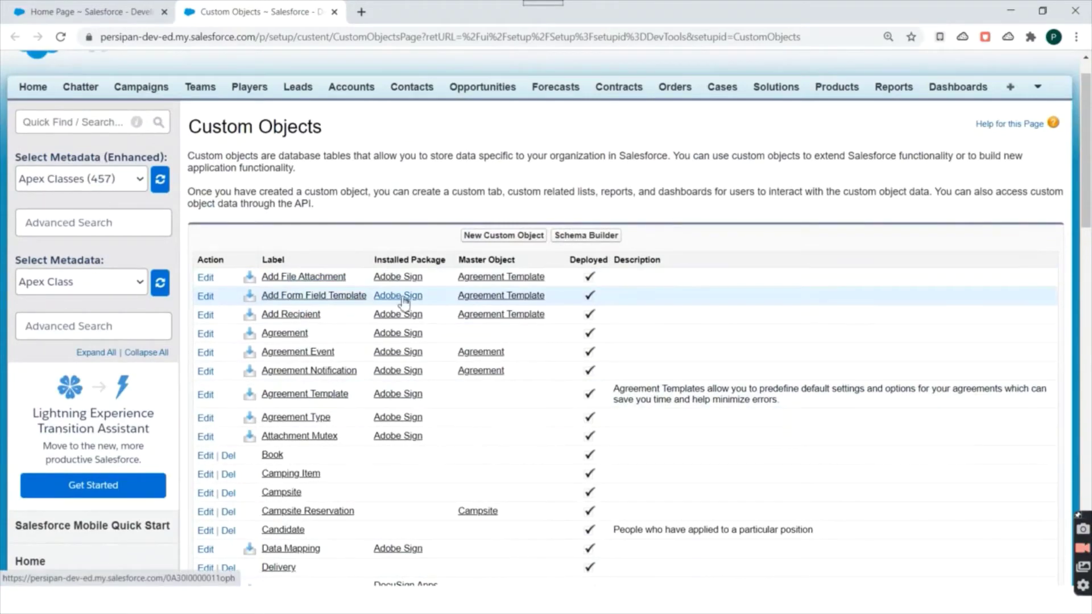
scroll(401, 299, down, 7)
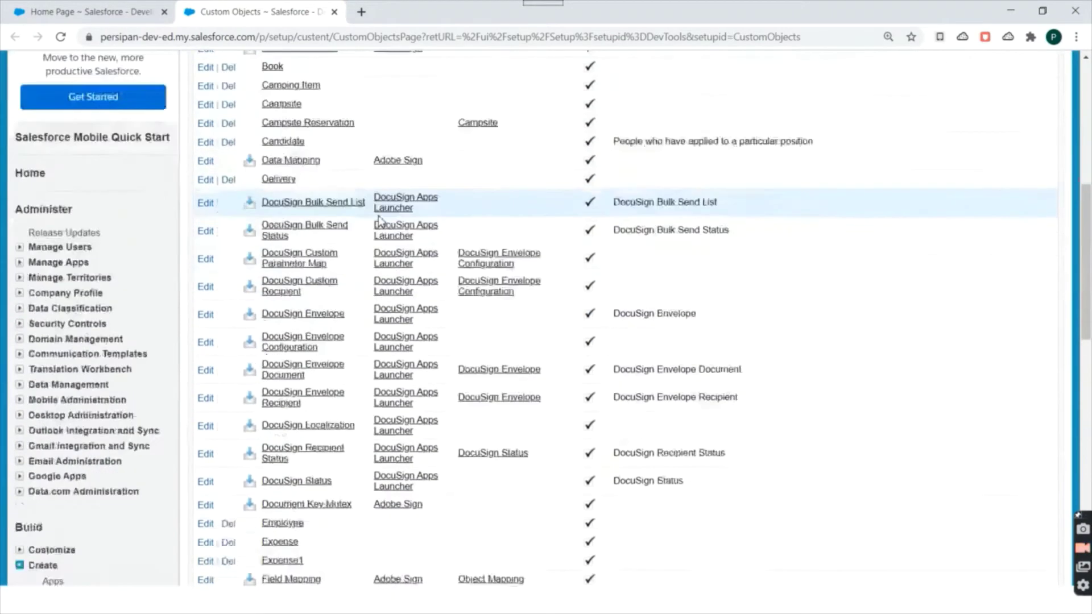
scroll(380, 221, down, 4)
scroll(392, 347, up, 11)
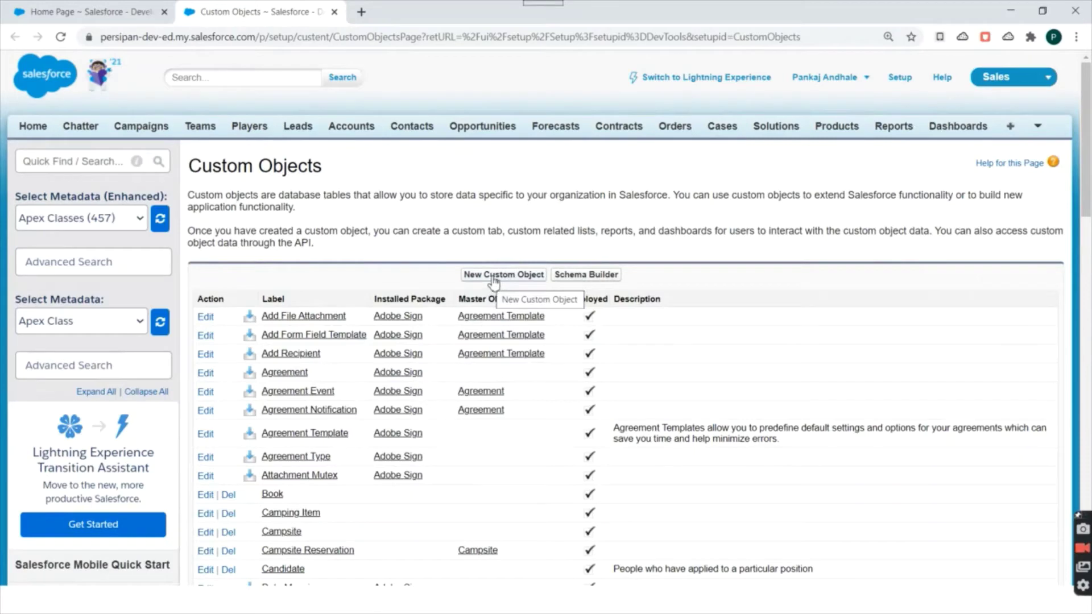
Start a new custom object with label Student and plural label Students.
click(493, 276)
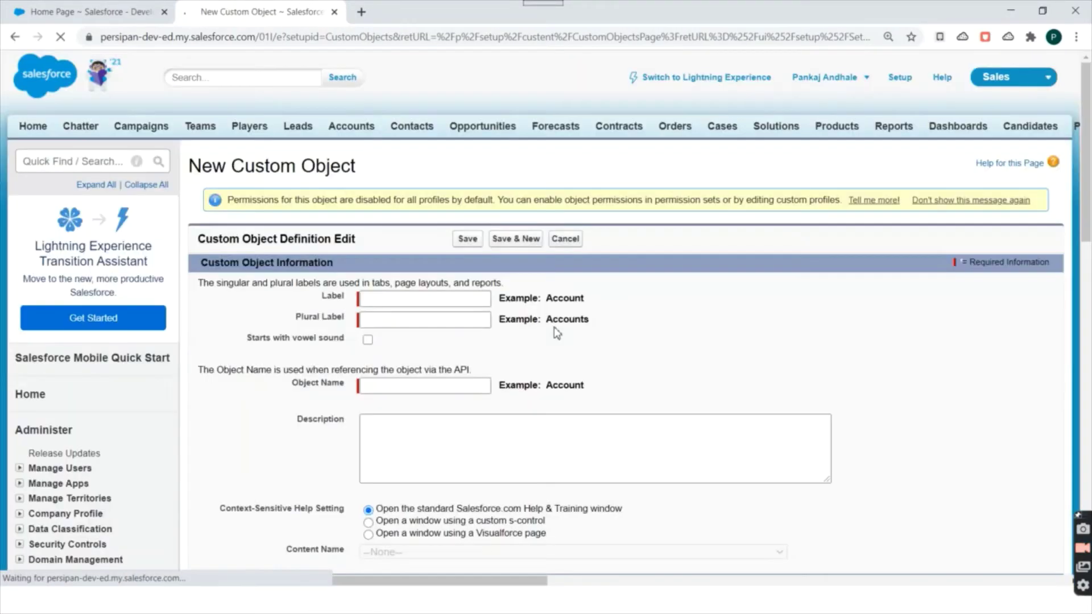
scroll(773, 349, down, 3)
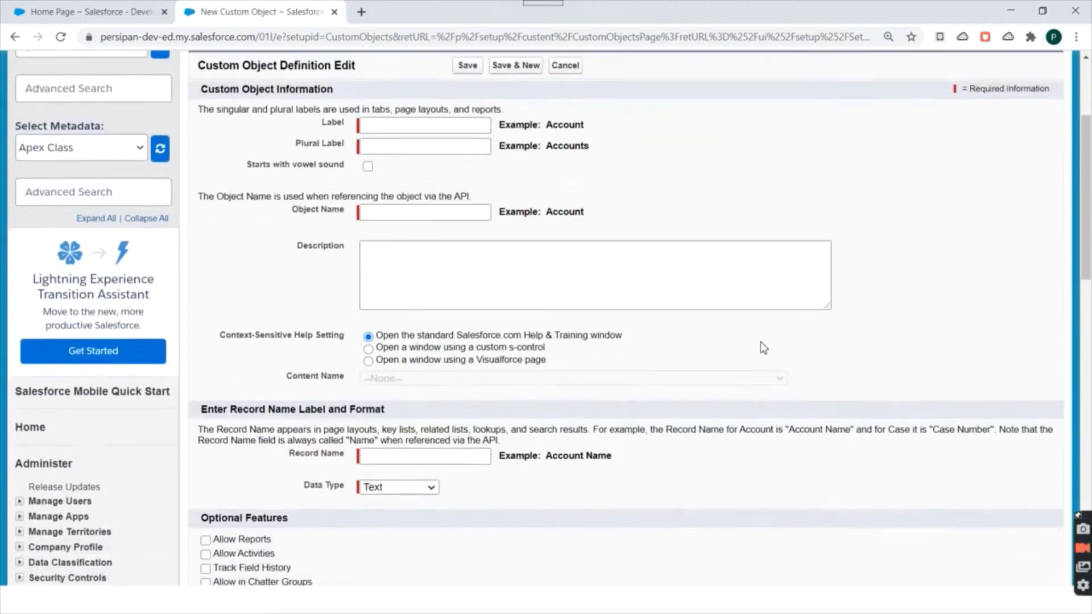
scroll(761, 347, up, 3)
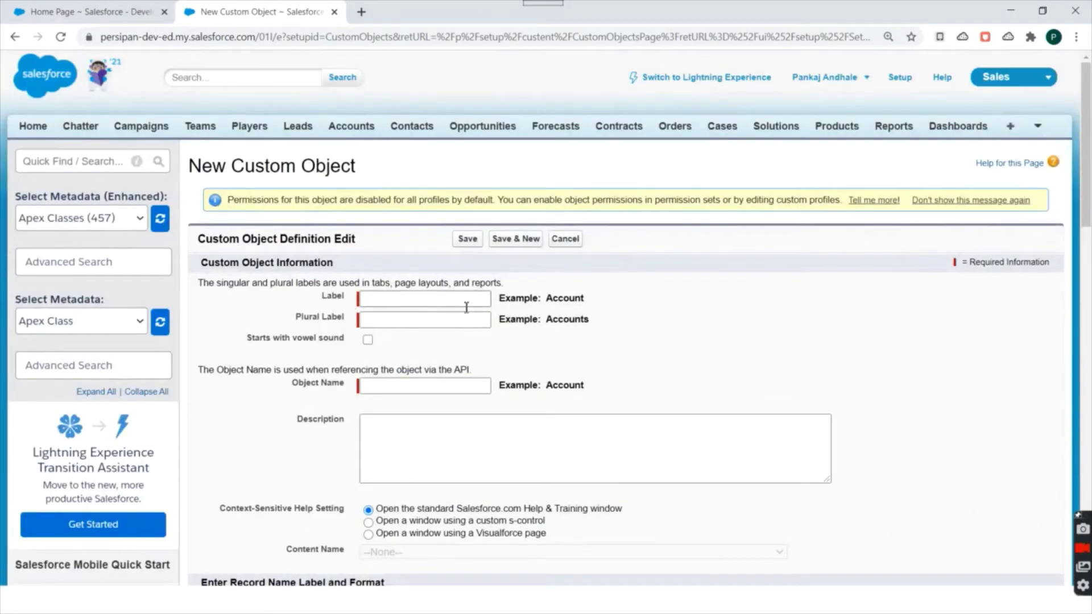
scroll(393, 166, down, 5)
scroll(400, 165, down, 5)
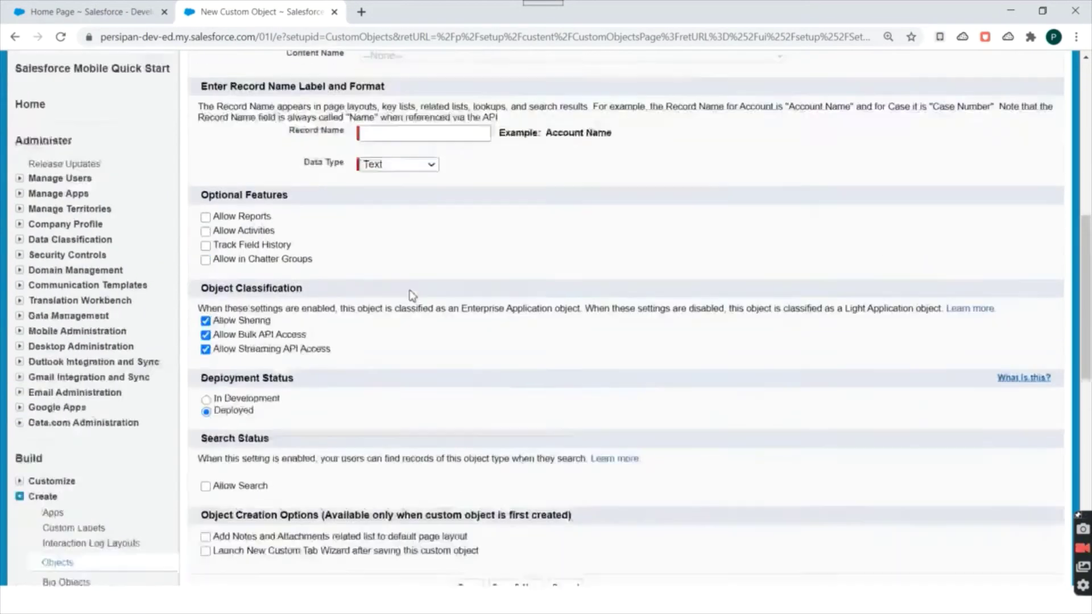
scroll(410, 295, up, 10)
click(382, 300)
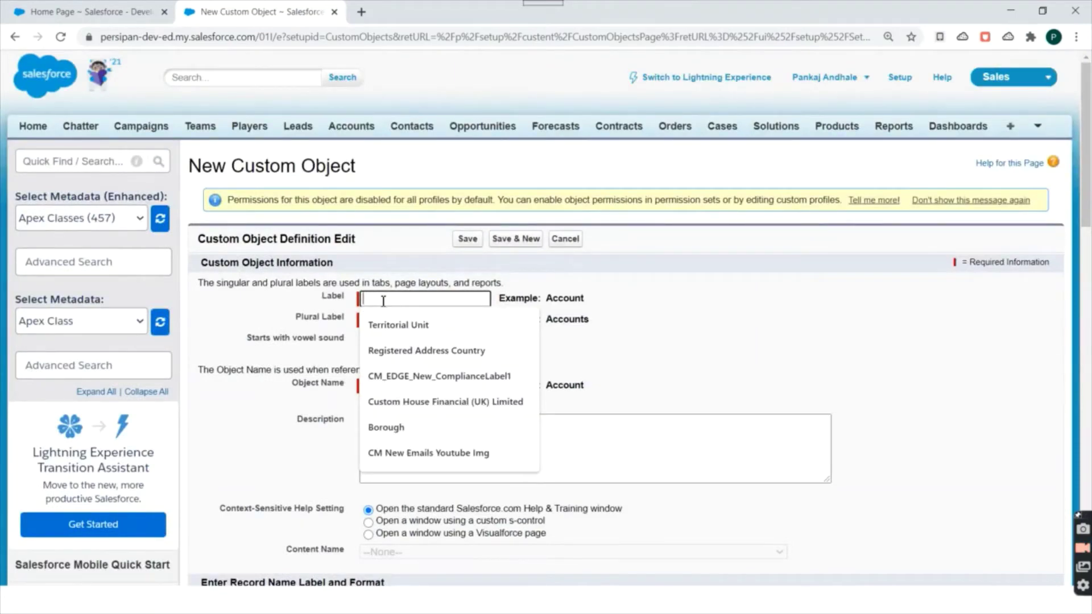
text(Student)
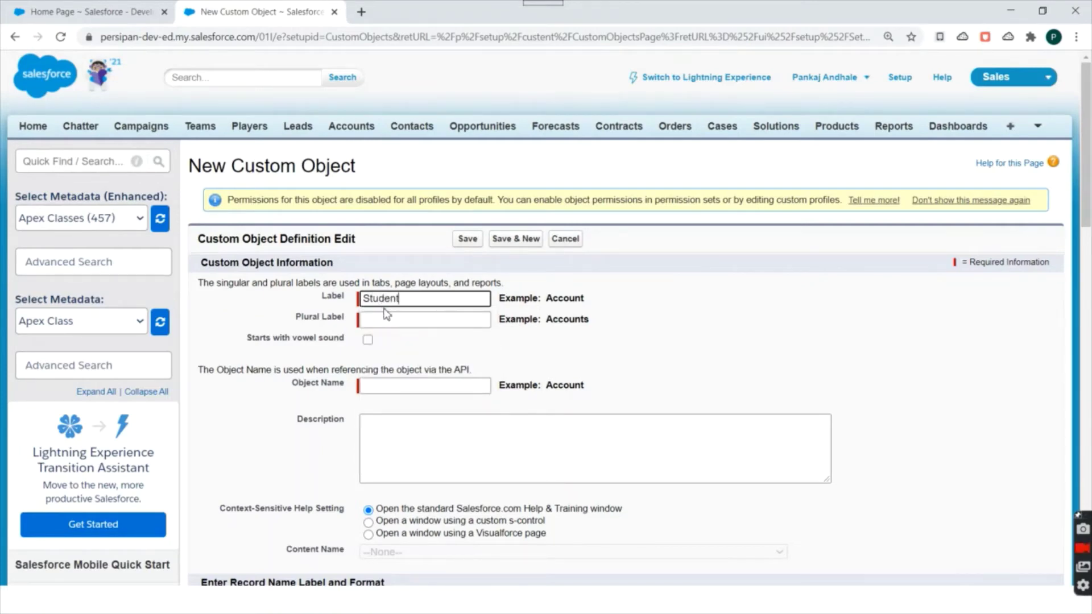
click(567, 353)
click(390, 317)
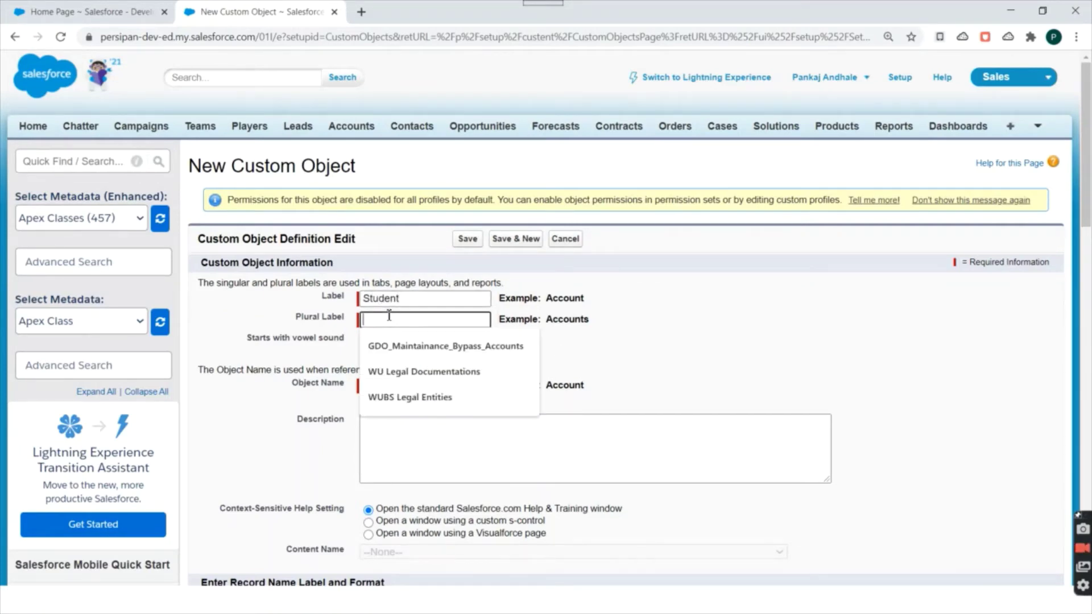
text(Students)
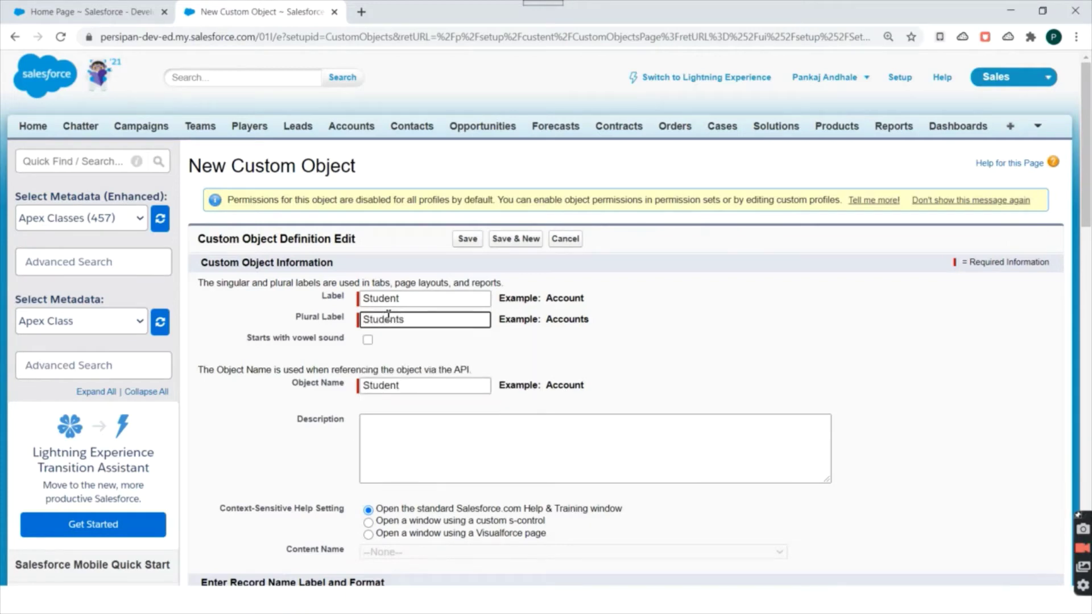
click(641, 346)
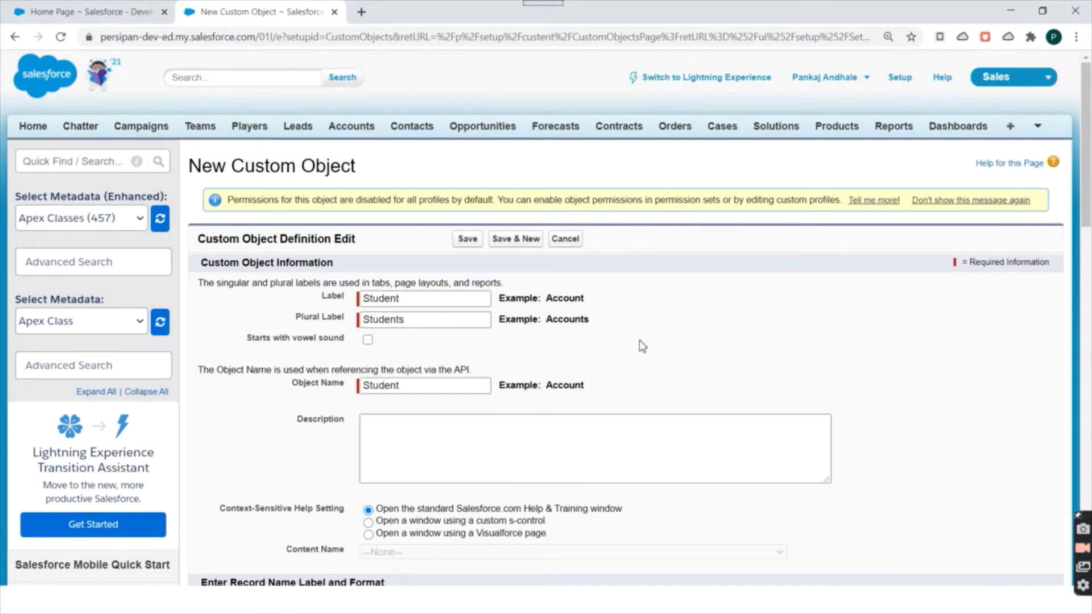
Add a 'For Dem' description and review the Student Name record name of type Text.
scroll(430, 471, down, 2)
click(418, 378)
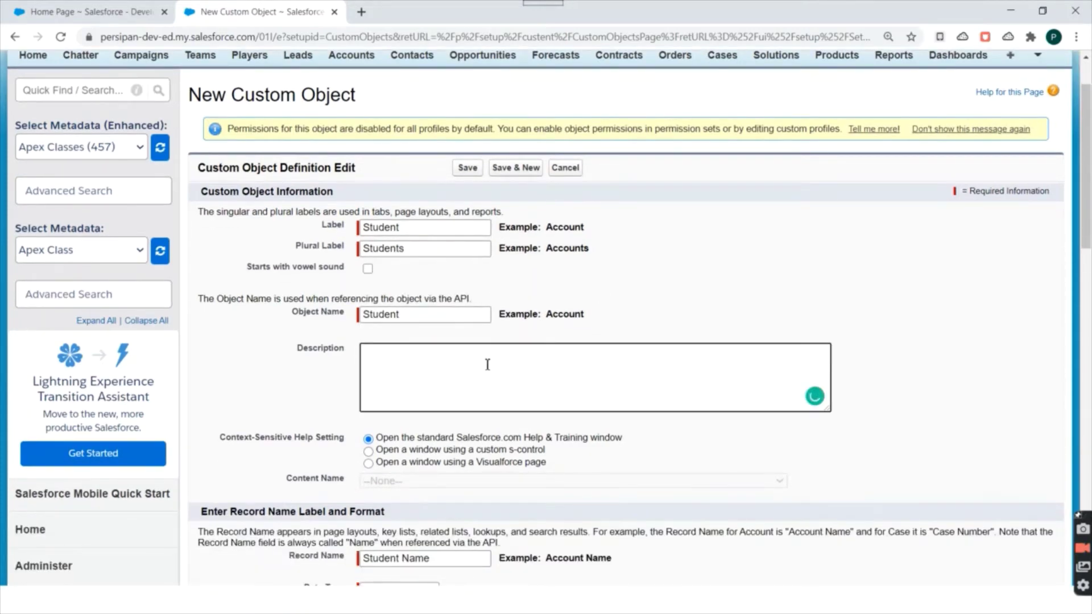
scroll(487, 363, down, 2)
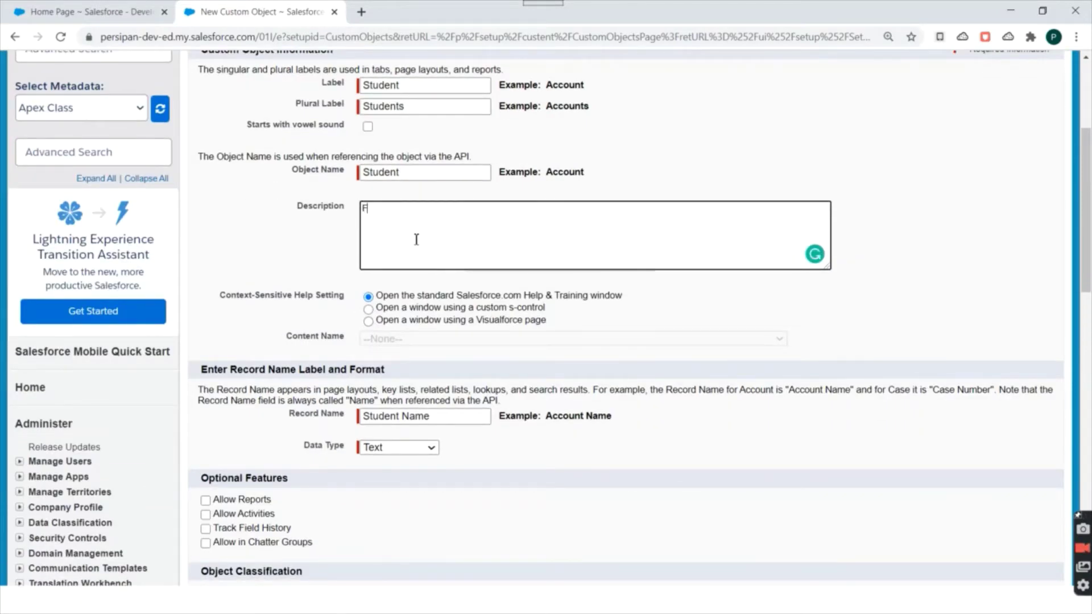
text(For Demo)
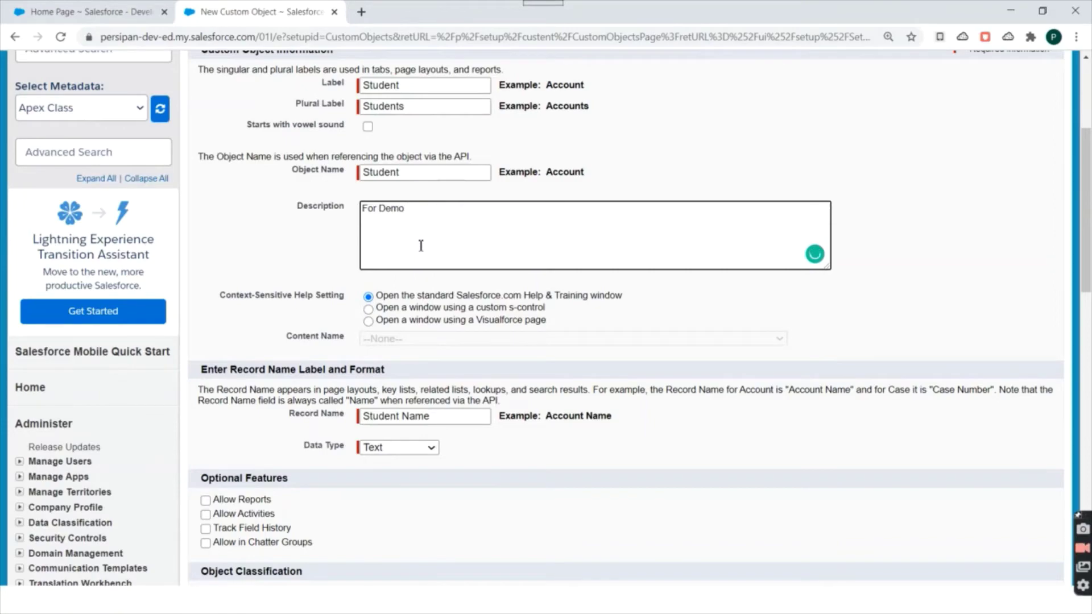
scroll(421, 246, down, 1)
scroll(455, 176, down, 3)
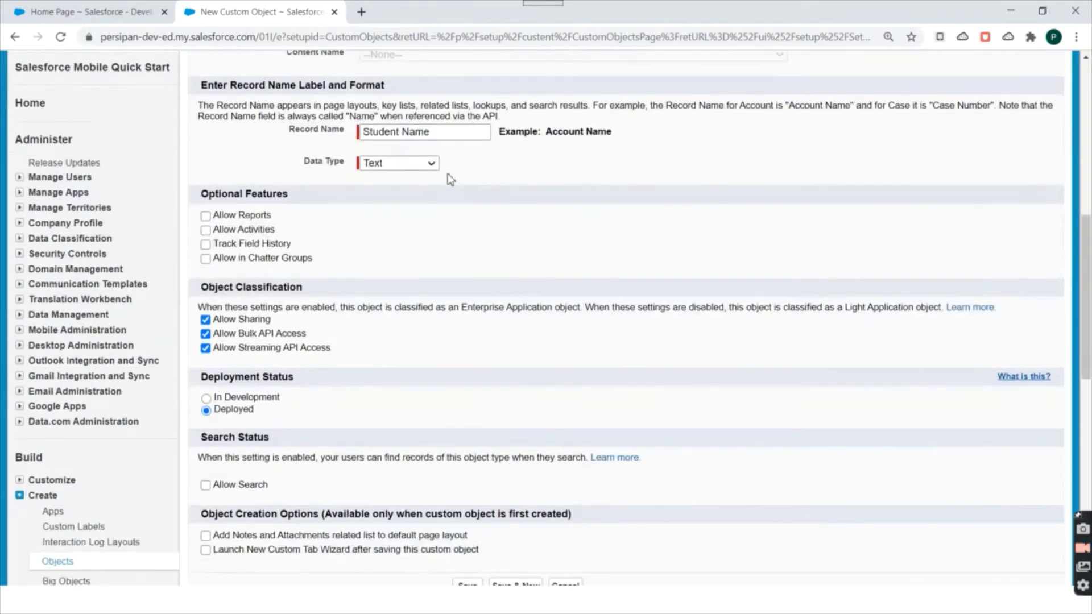
scroll(435, 255, up, 6)
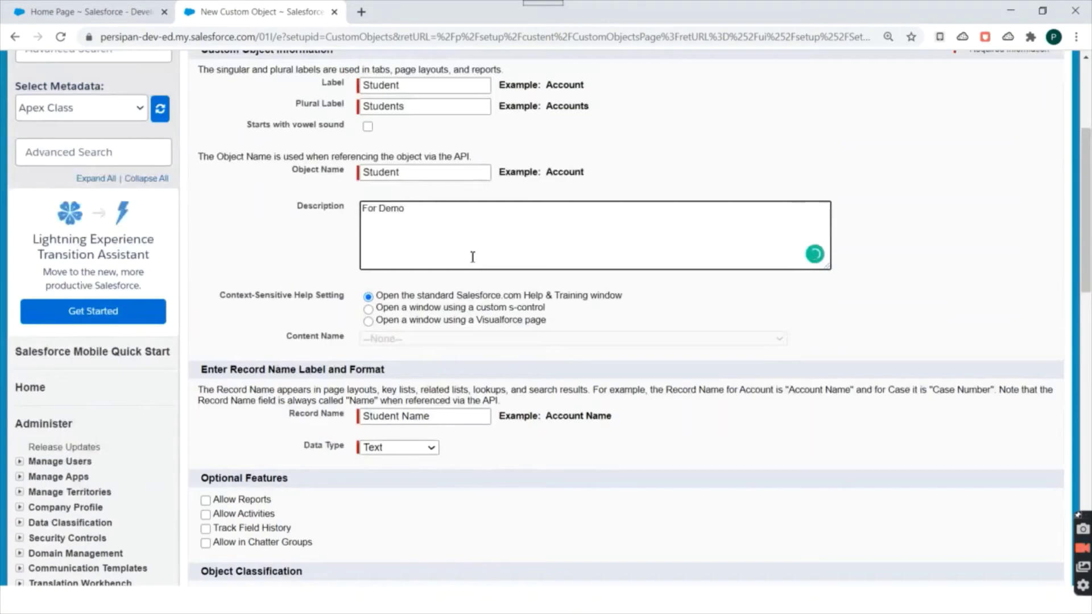
scroll(475, 236, down, 3)
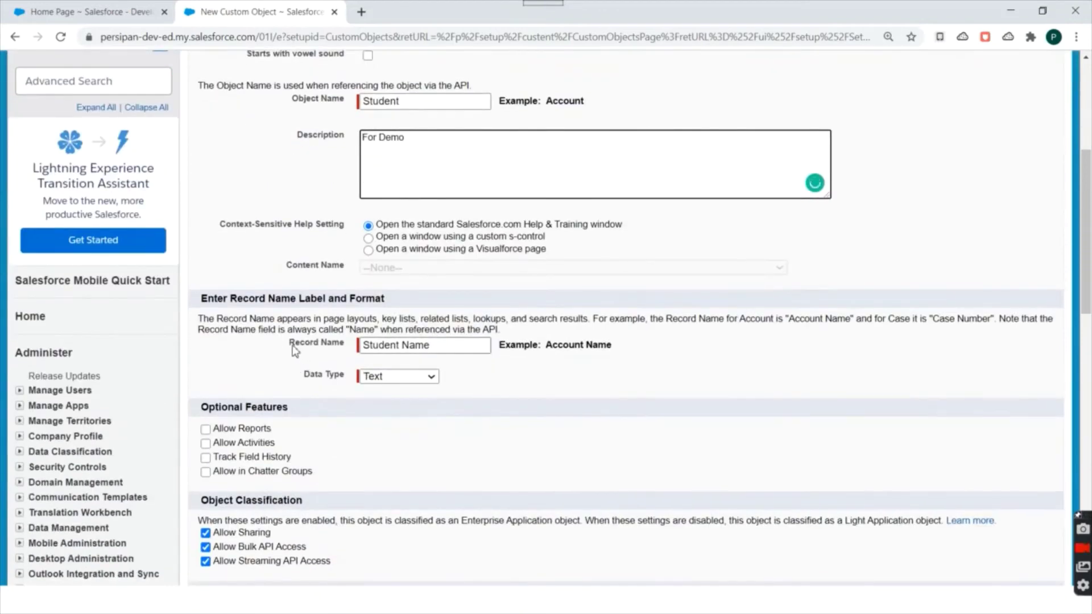
drag(290, 343, 344, 347)
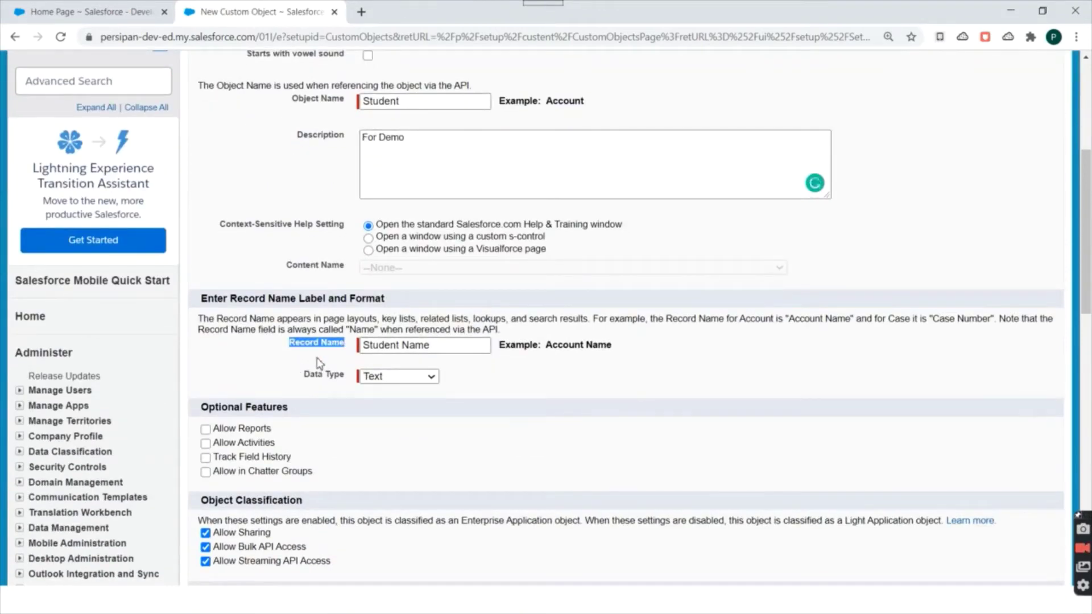
click(317, 344)
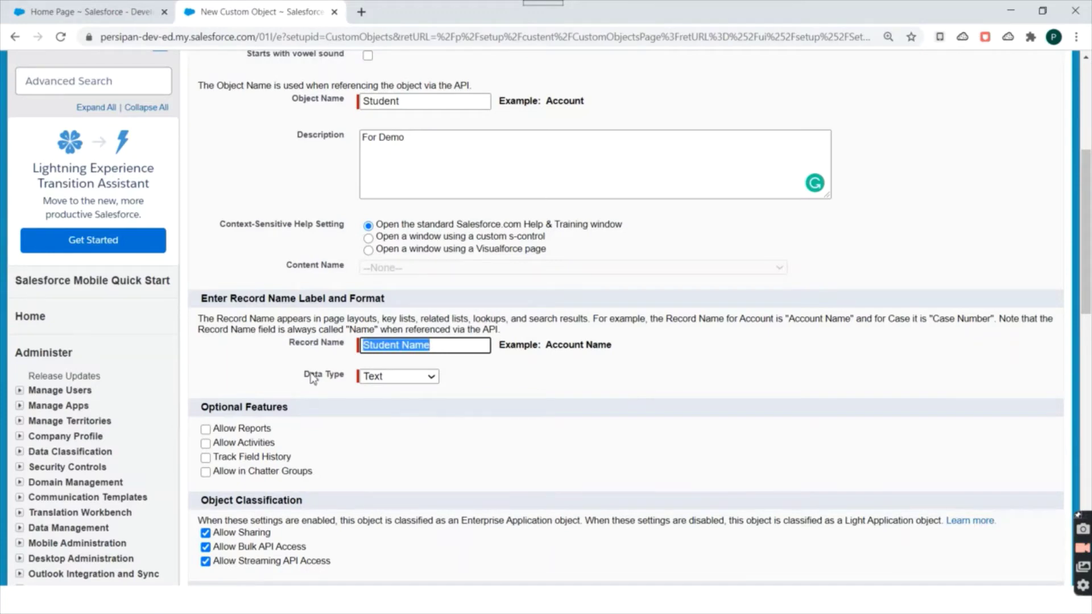
drag(301, 380, 344, 382)
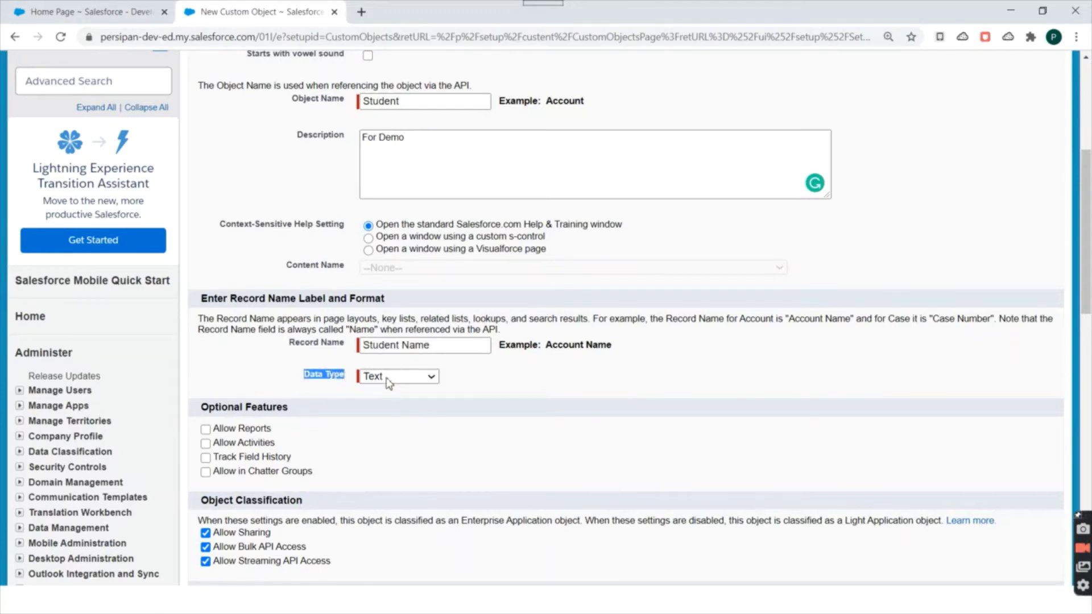
click(543, 373)
Save the new Student custom object.
scroll(541, 334, down, 3)
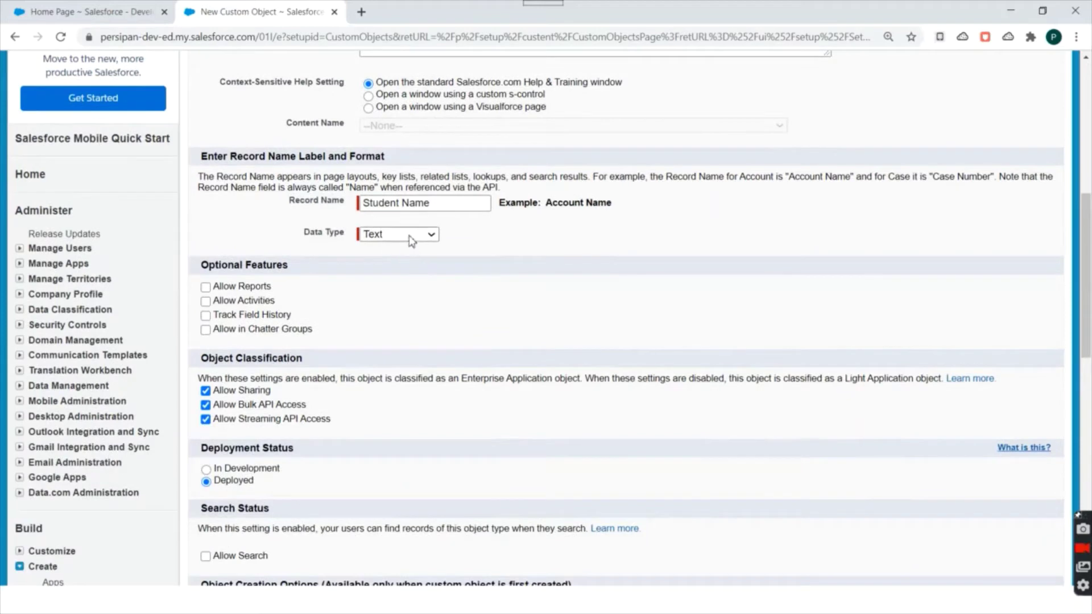
scroll(689, 316, down, 3)
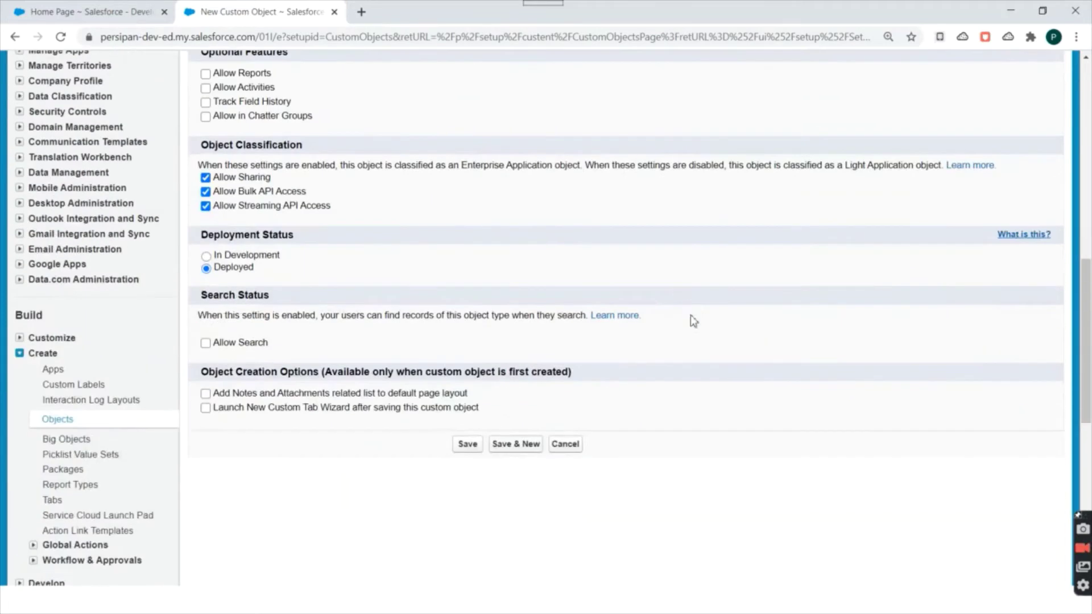
scroll(342, 241, up, 1)
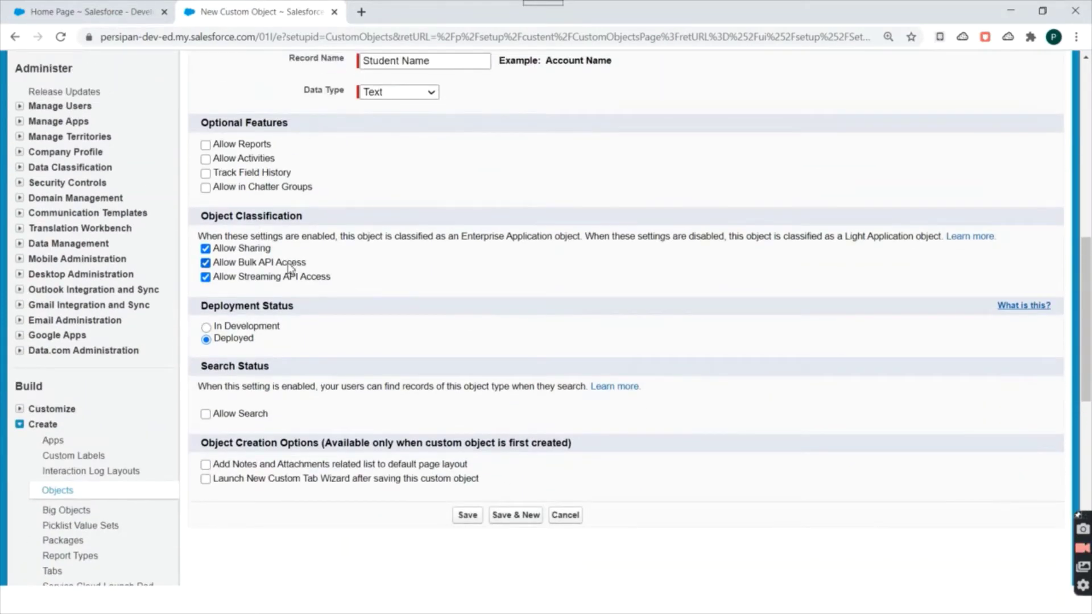
scroll(370, 308, up, 1)
scroll(370, 356, up, 7)
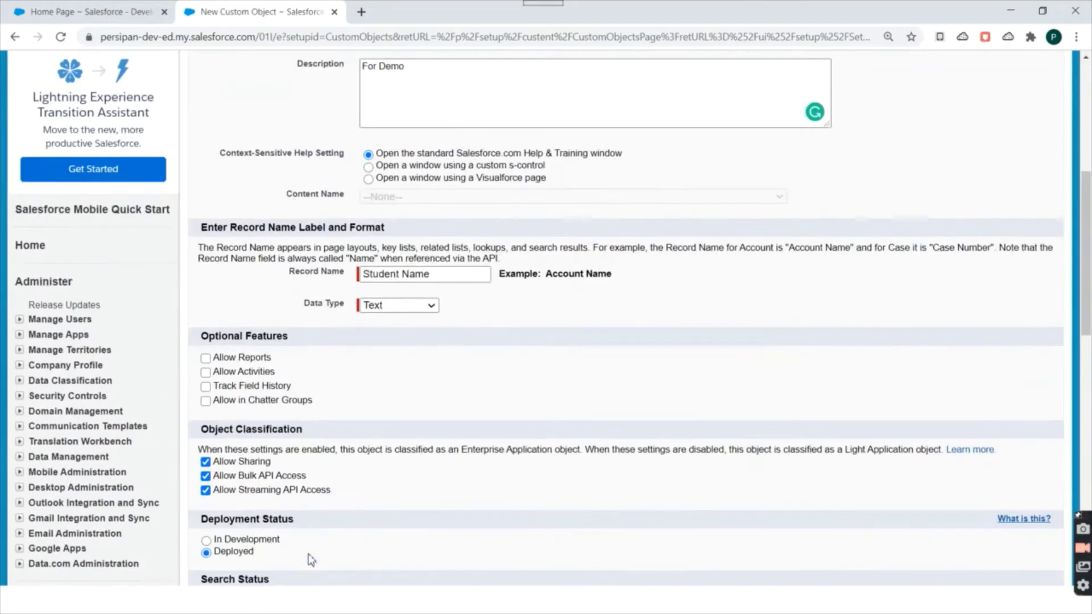
scroll(377, 422, down, 7)
scroll(409, 432, down, 2)
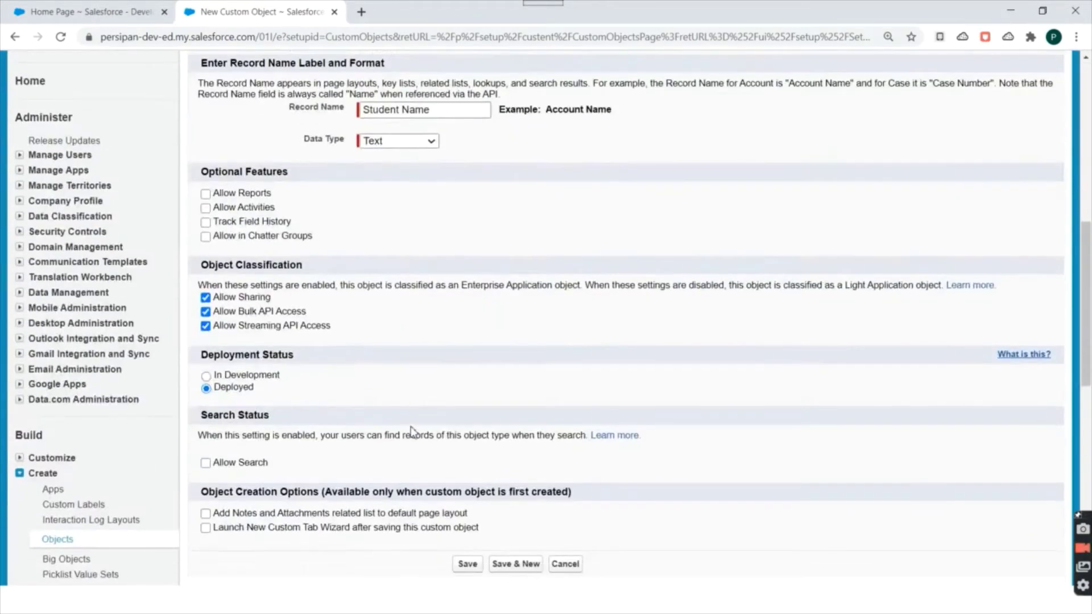
click(467, 444)
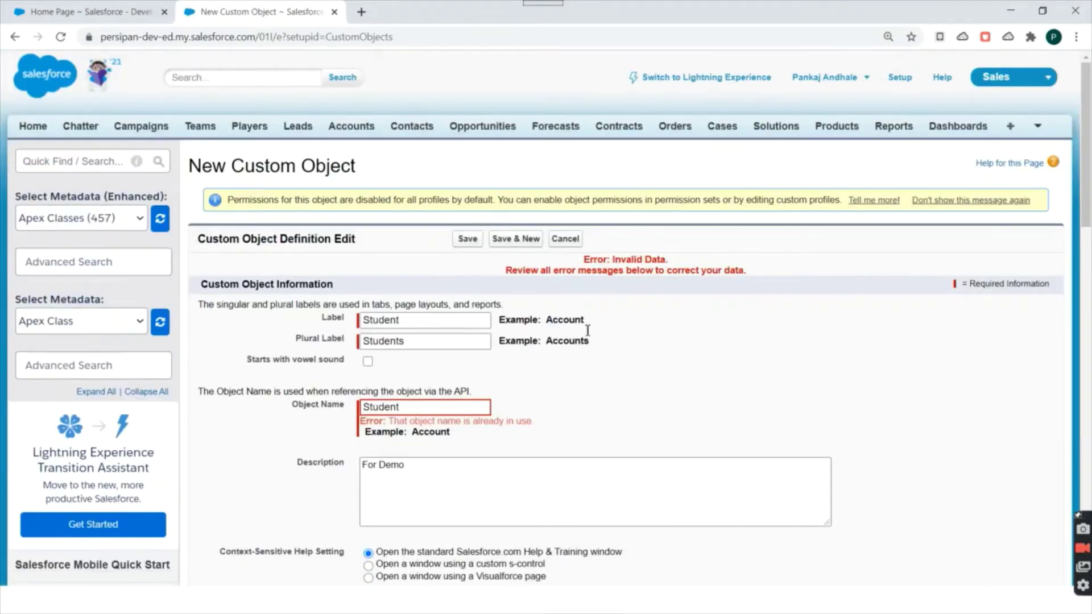
Review the 'object name already in use' error for Student and return to the Label field.
scroll(588, 331, down, 2)
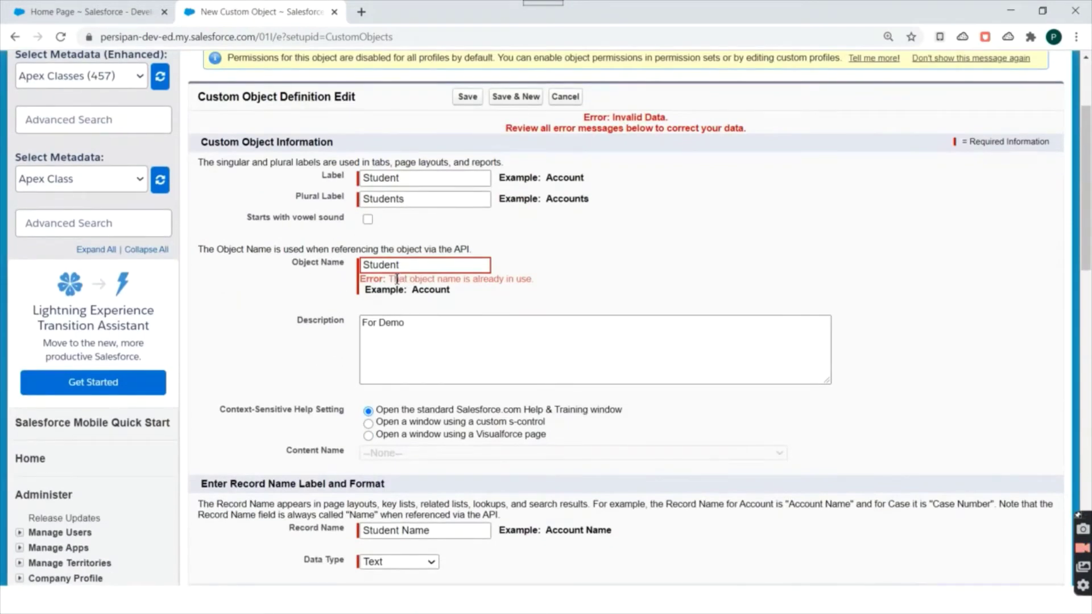
drag(396, 279, 542, 288)
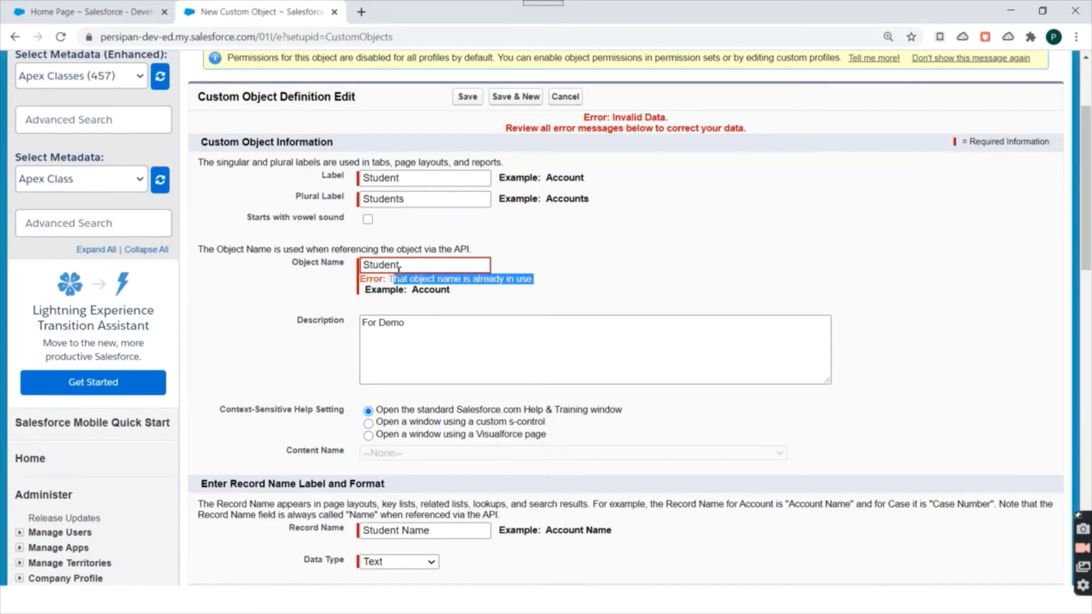
click(398, 267)
scroll(429, 277, up, 1)
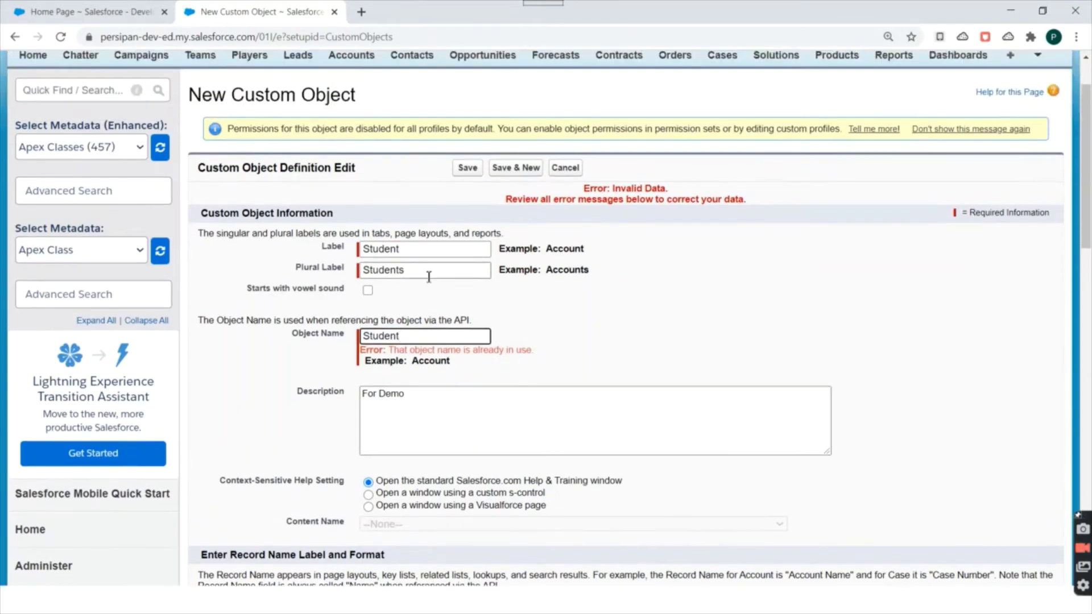
click(426, 251)
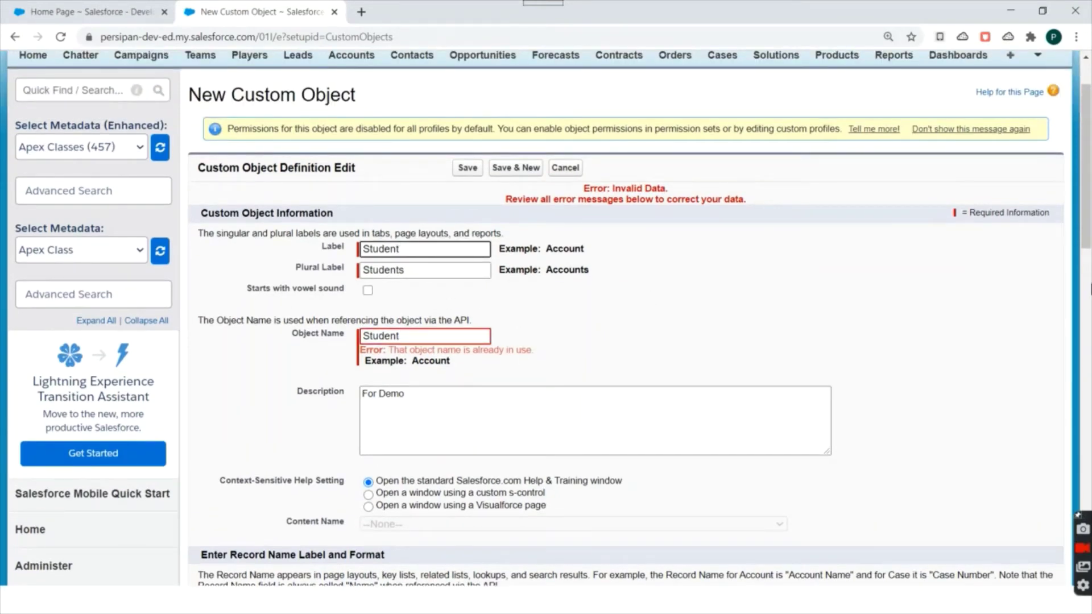
Change the label to StudentDemo, let Object Name auto-fill StudentDemo, and save.
key(BackSpace)
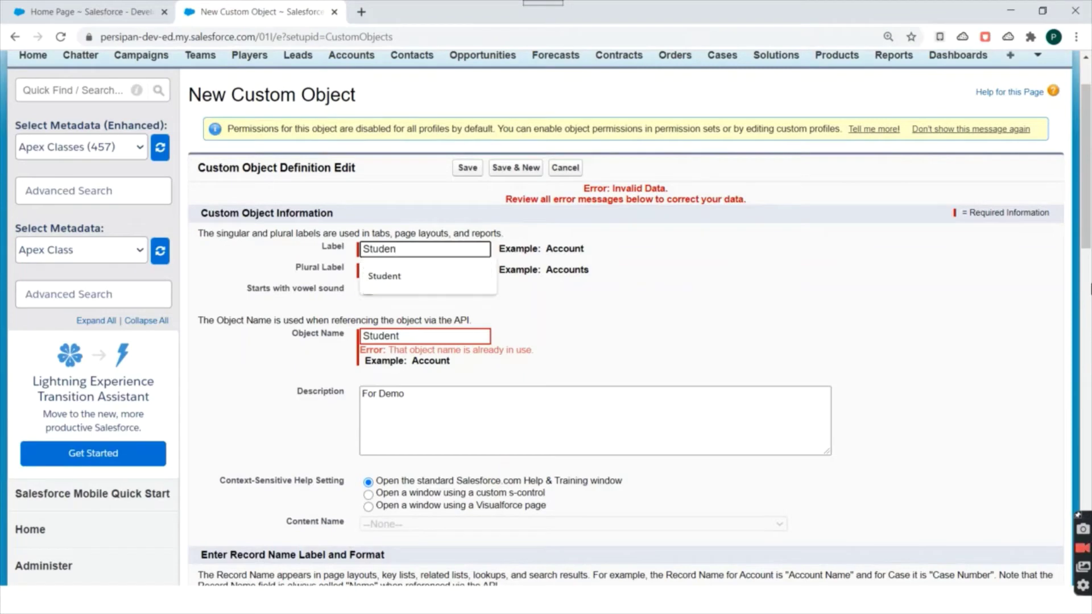
text(tDemo)
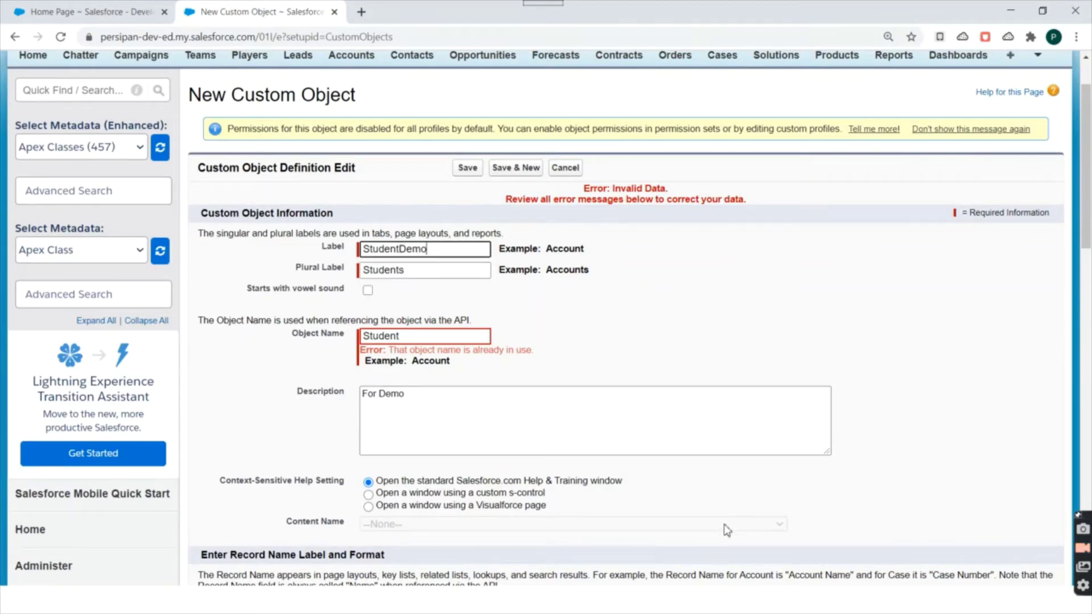
double_click(407, 248)
drag(434, 334, 325, 334)
key(BackSpace)
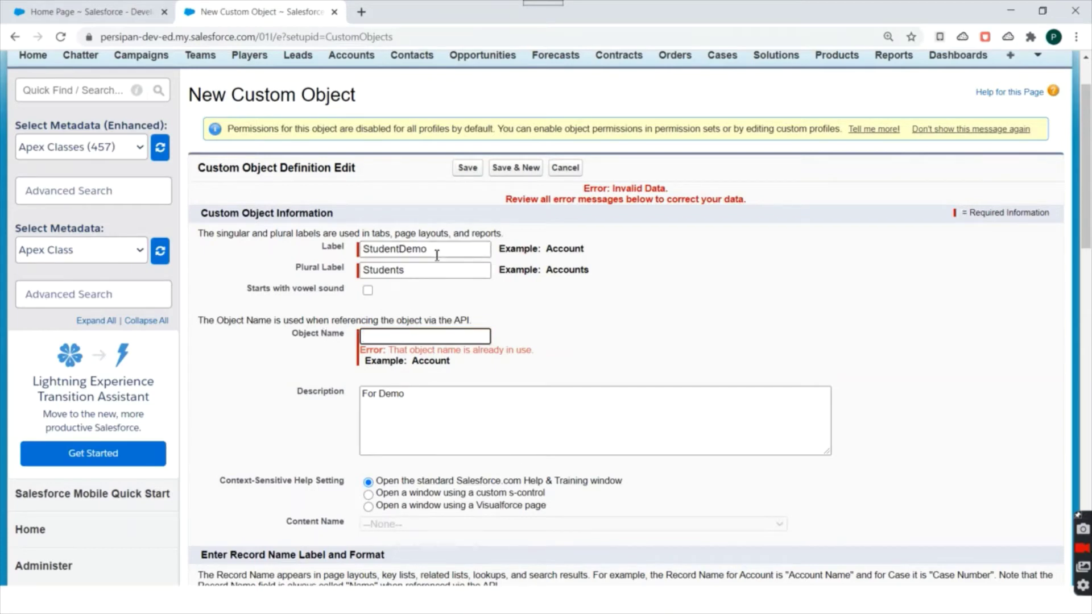
click(435, 250)
click(516, 350)
scroll(548, 349, down, 15)
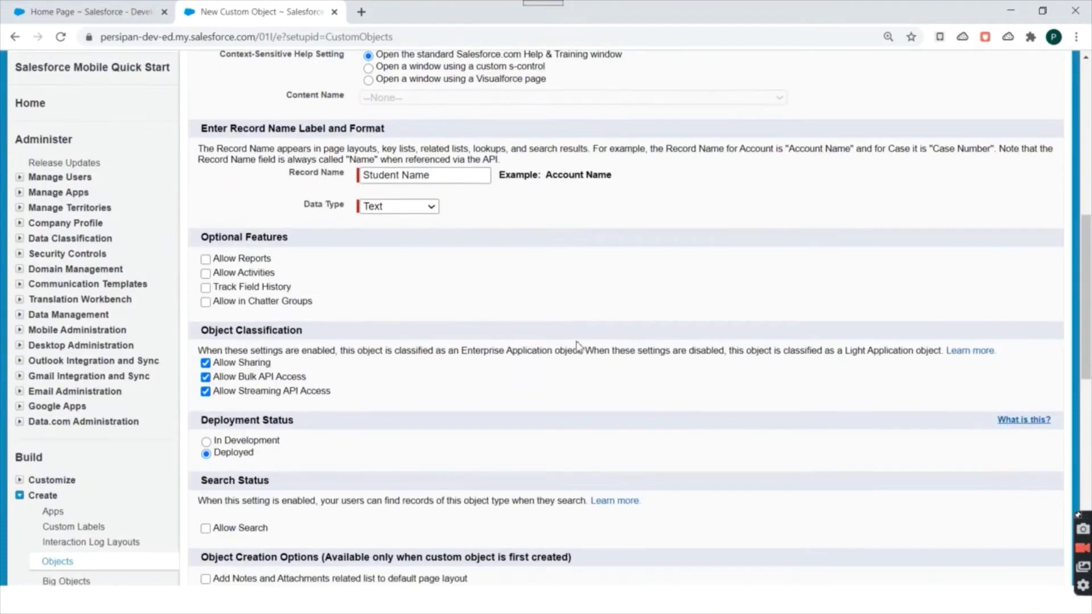
click(464, 273)
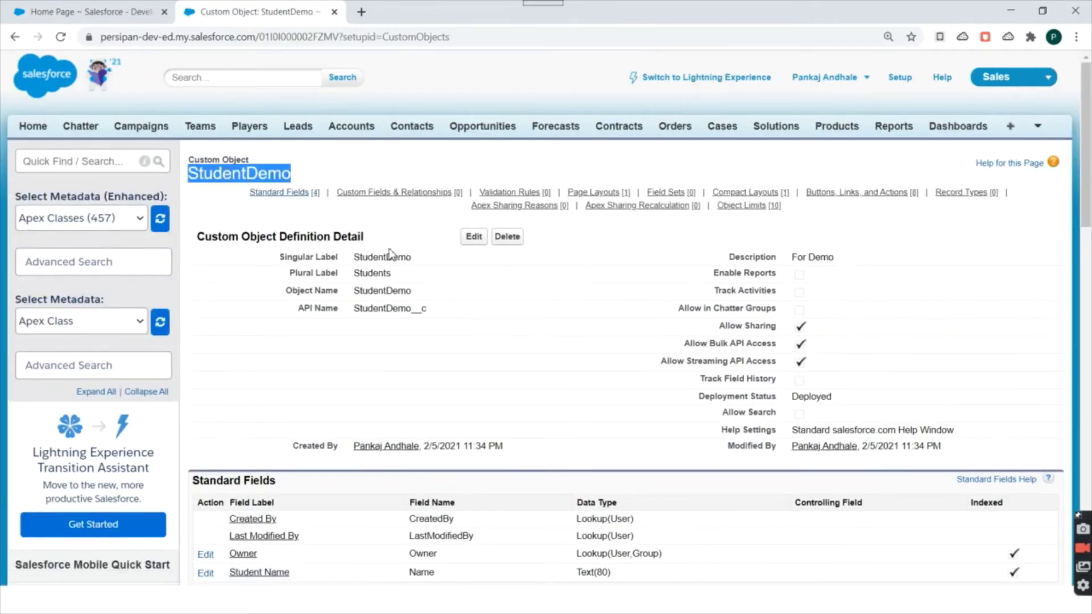
Point out StudentDemo's Standard Fields and Custom Fields & Relationships sections.
scroll(450, 283, down, 2)
scroll(423, 210, down, 1)
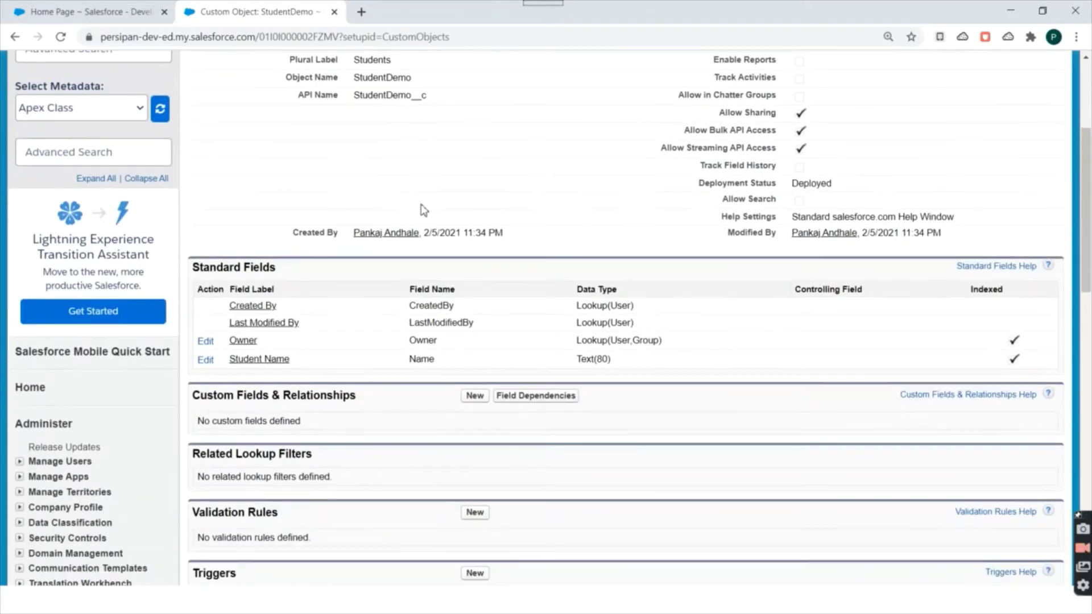
drag(205, 267, 269, 263)
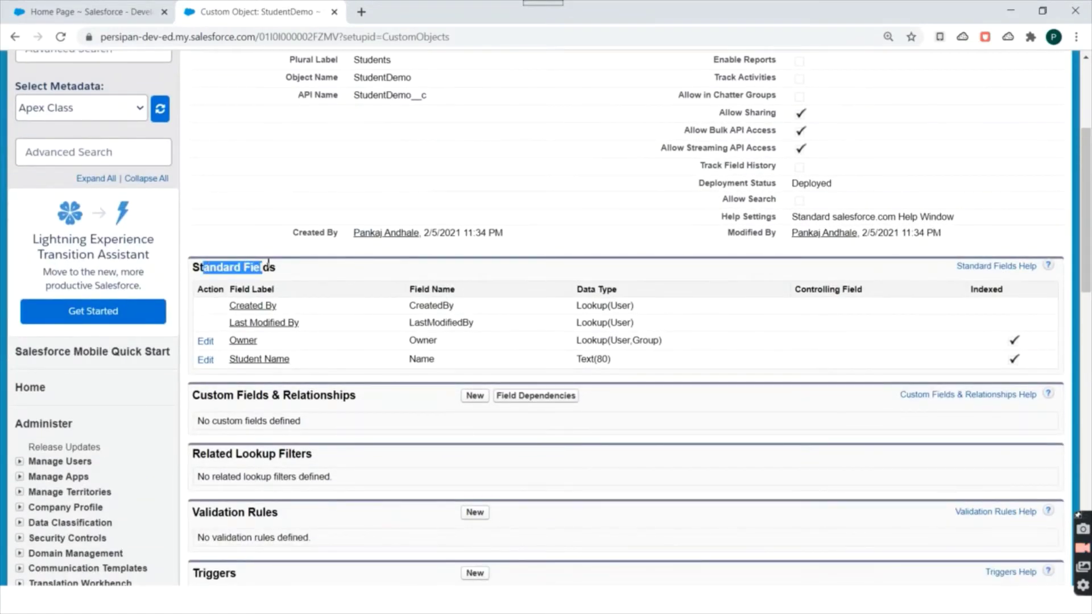
scroll(387, 247, down, 2)
drag(201, 253, 346, 252)
scroll(399, 322, up, 5)
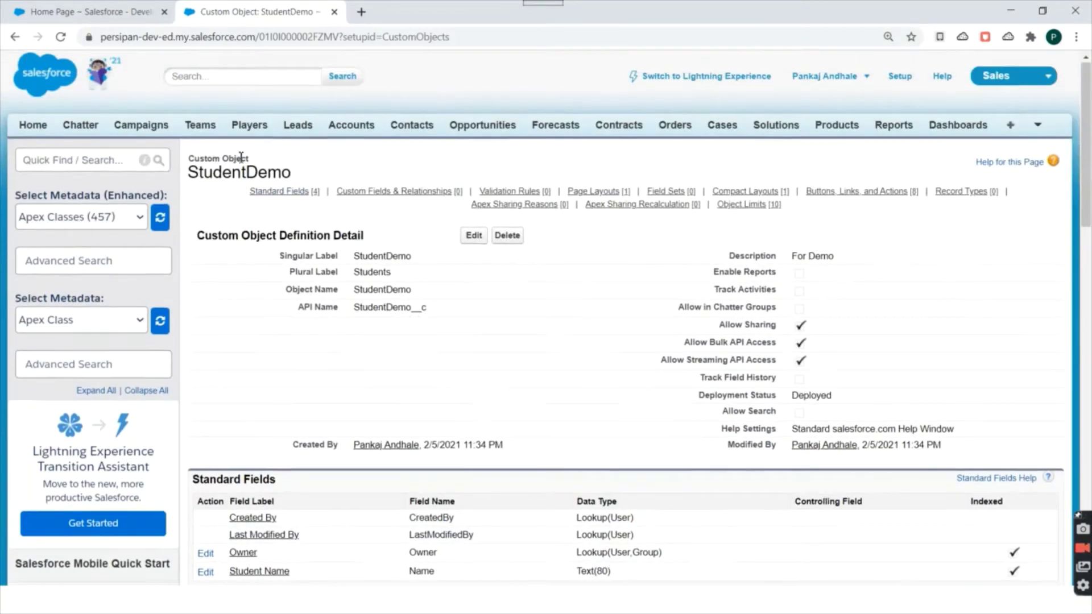
scroll(185, 180, down, 3)
scroll(354, 259, down, 1)
triple_click(250, 196)
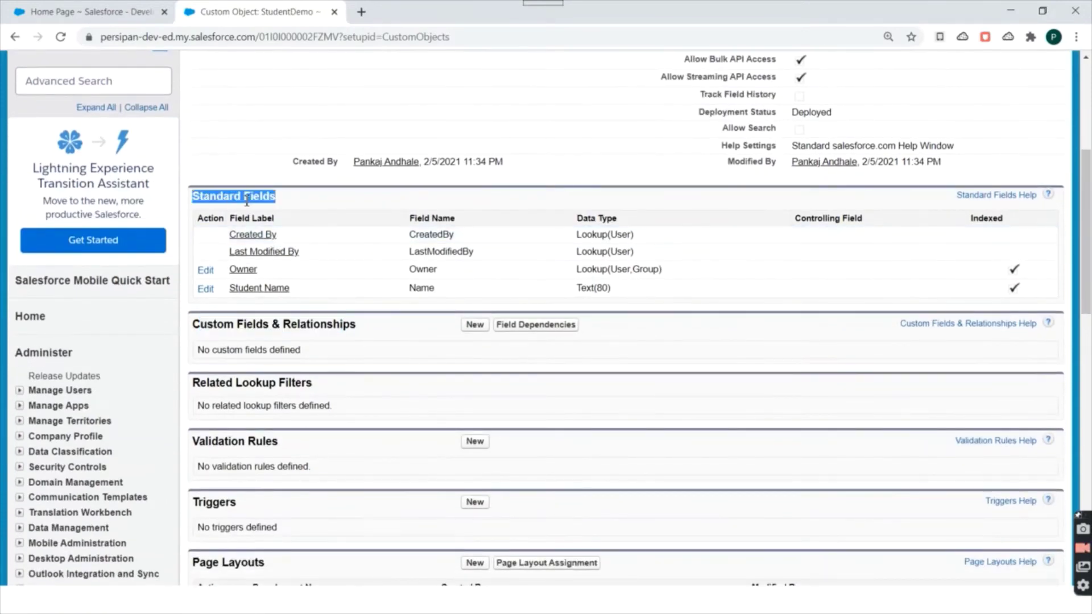
double_click(230, 325)
triple_click(230, 325)
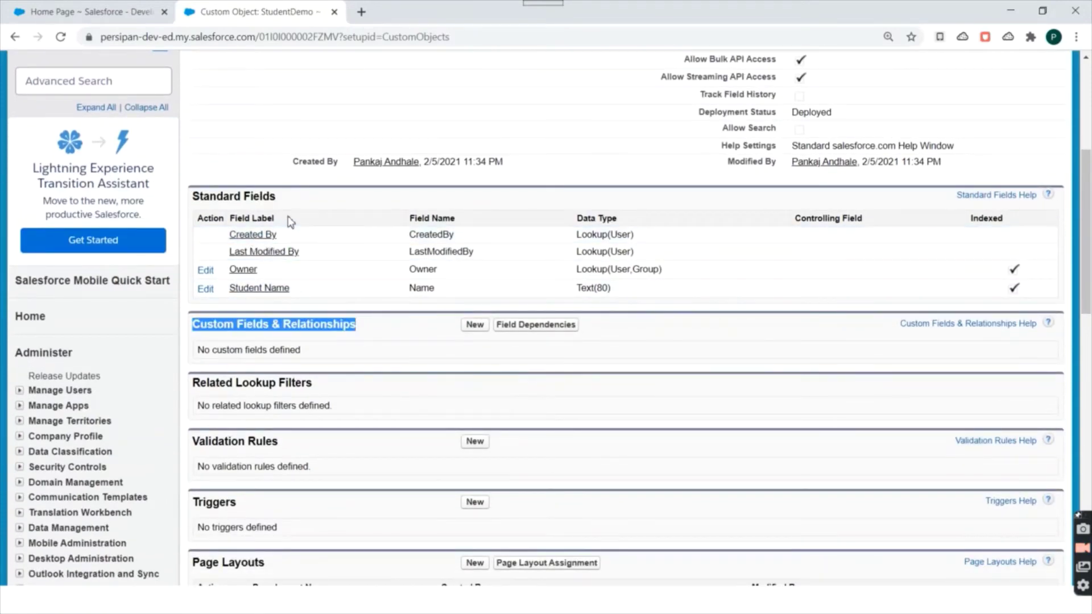
drag(290, 289, 230, 272)
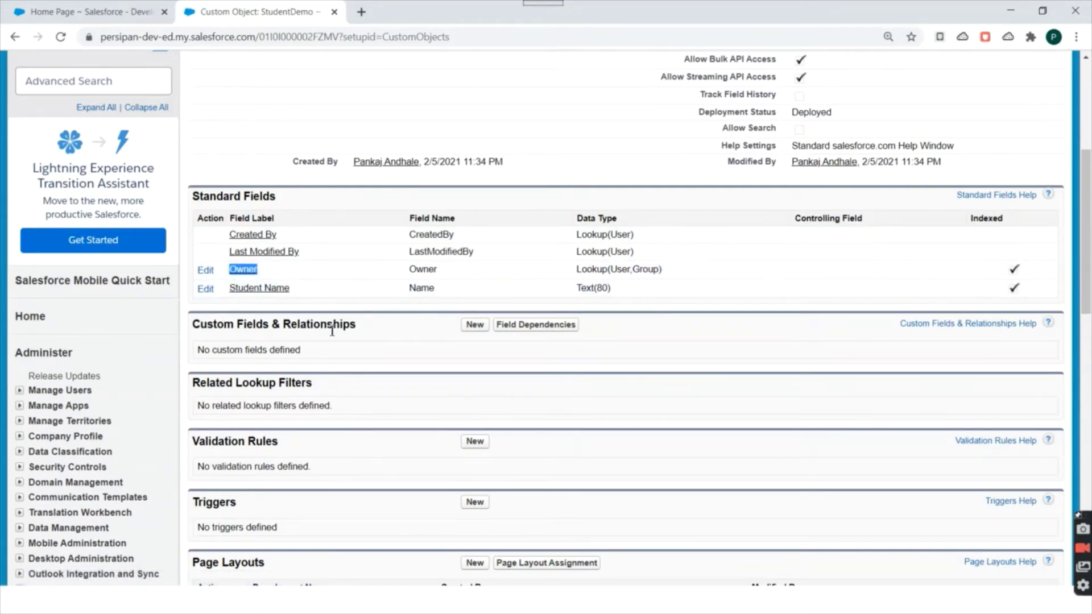
Highlight the Created By standard field and scroll down to Custom Fields & Relationships.
scroll(333, 343, up, 1)
scroll(312, 398, up, 1)
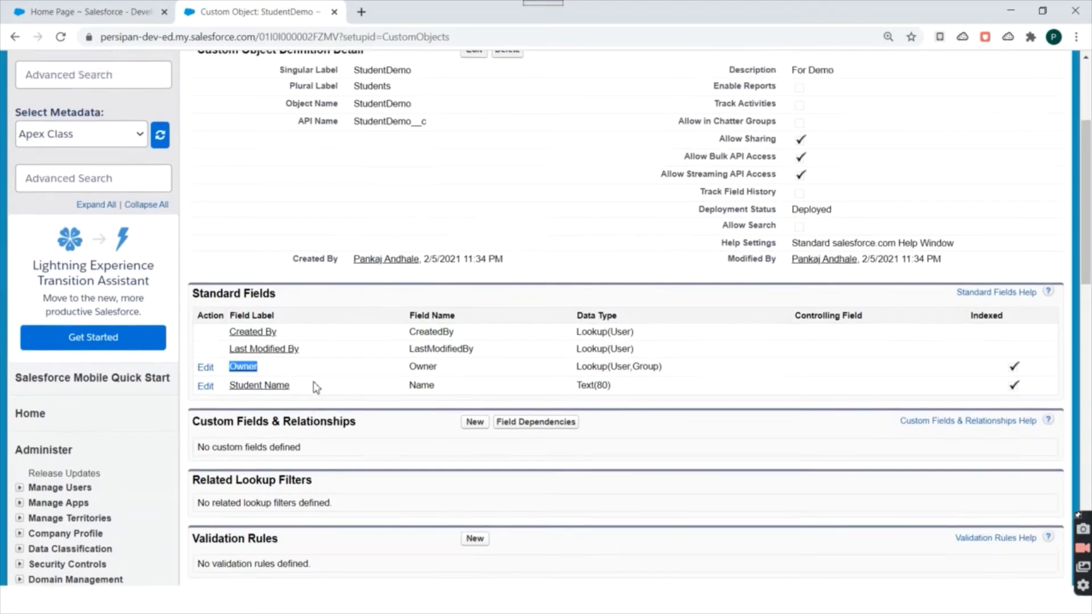
drag(301, 394, 229, 379)
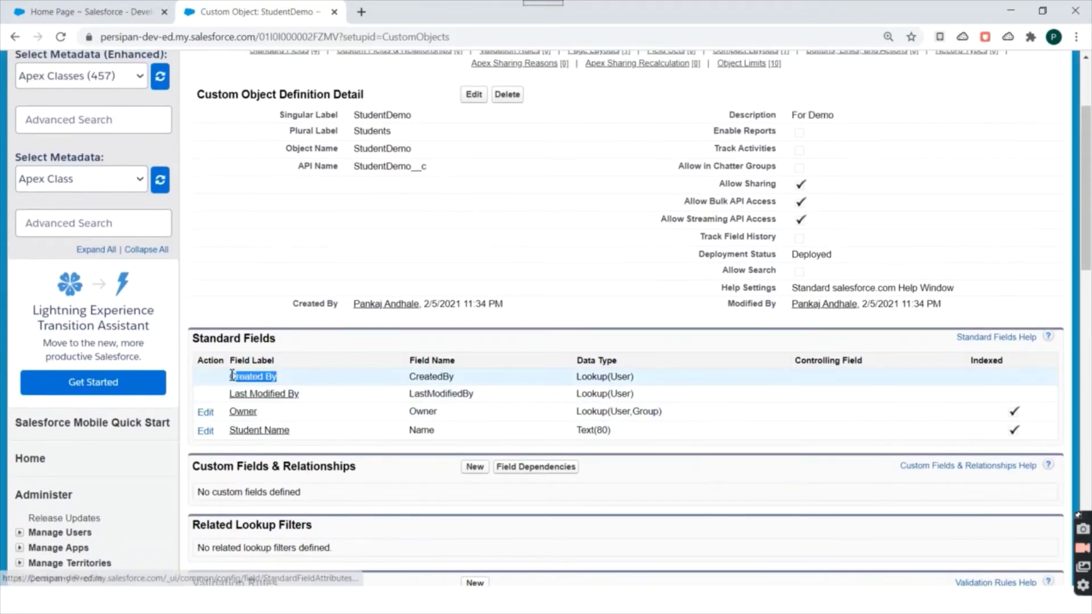
scroll(339, 460, down, 1)
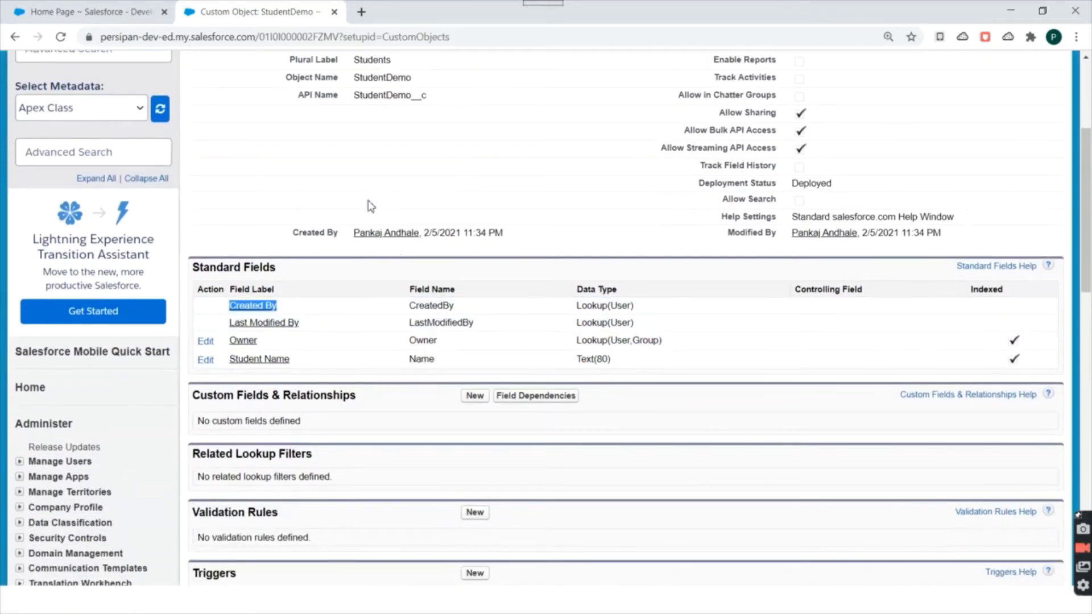
scroll(403, 317, down, 1)
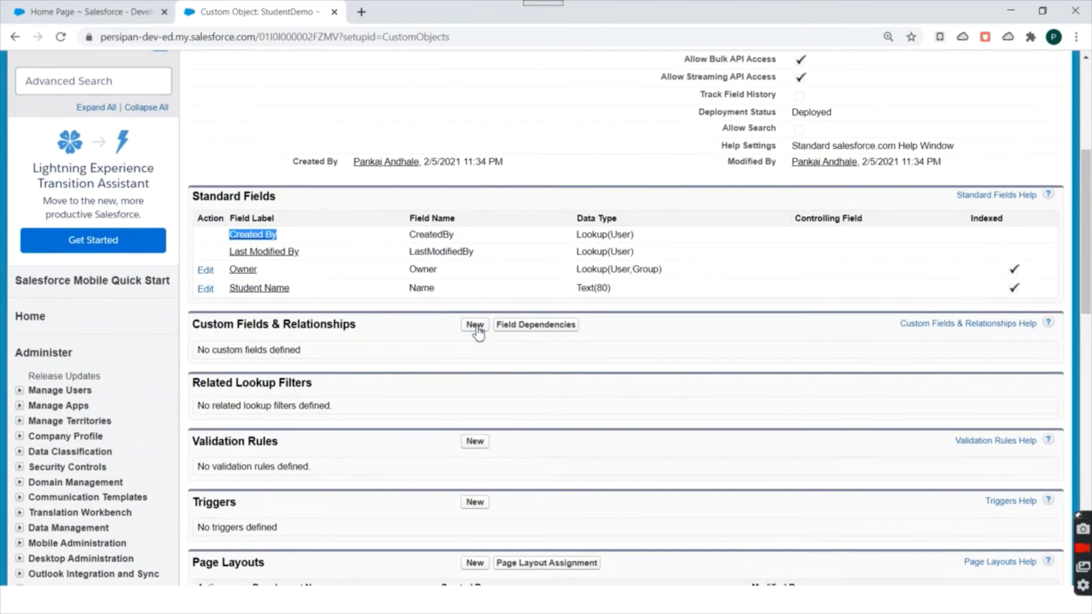
Start a new custom field on StudentDemo and browse the available data types.
click(475, 325)
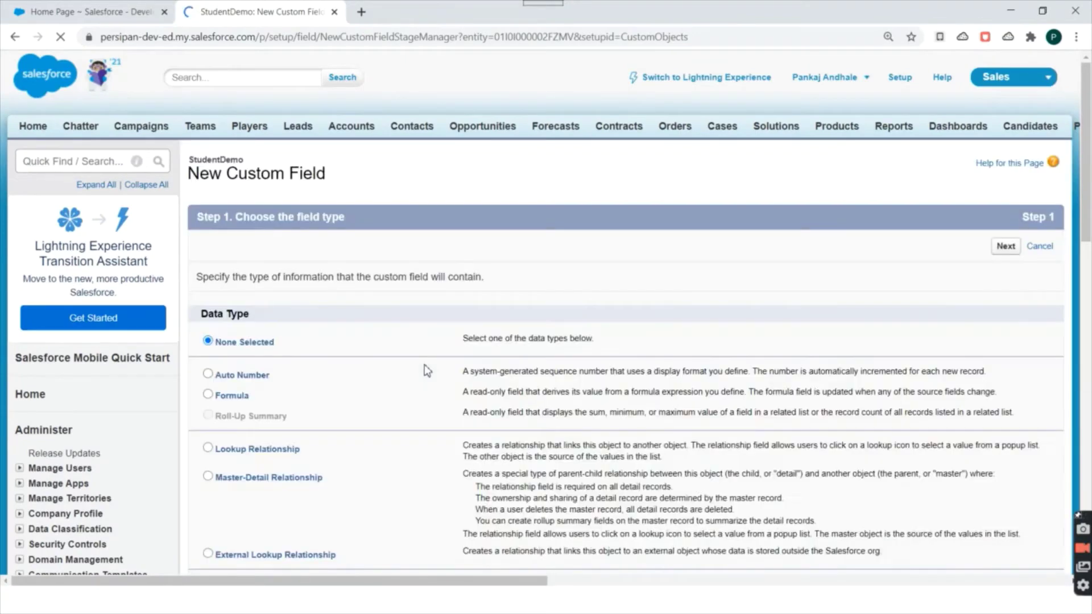
scroll(335, 313, down, 2)
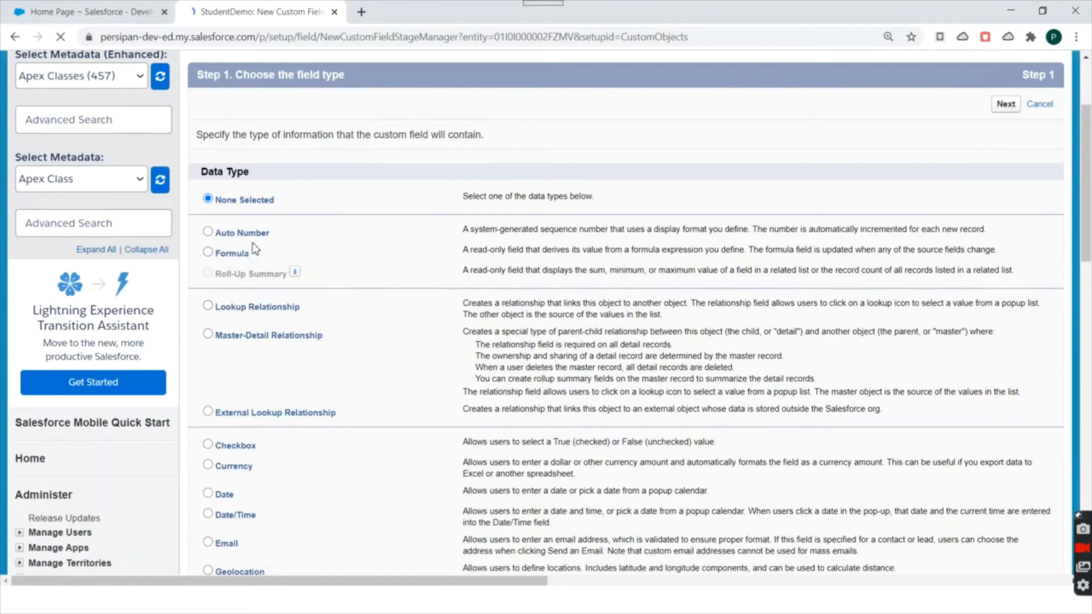
scroll(421, 308, up, 2)
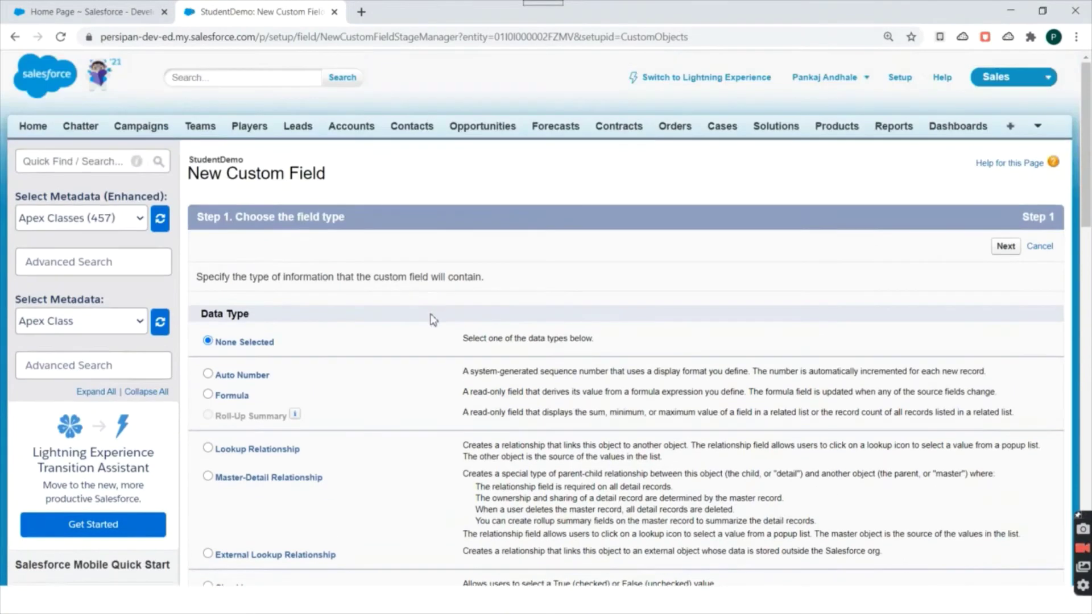
scroll(329, 240, down, 1)
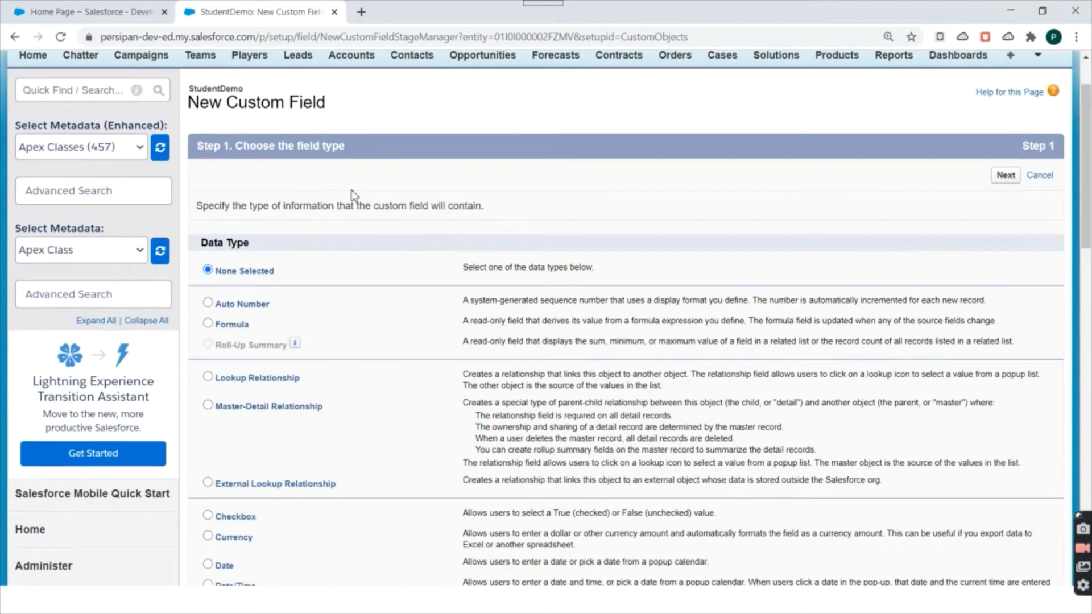
scroll(342, 228, down, 1)
scroll(389, 223, down, 2)
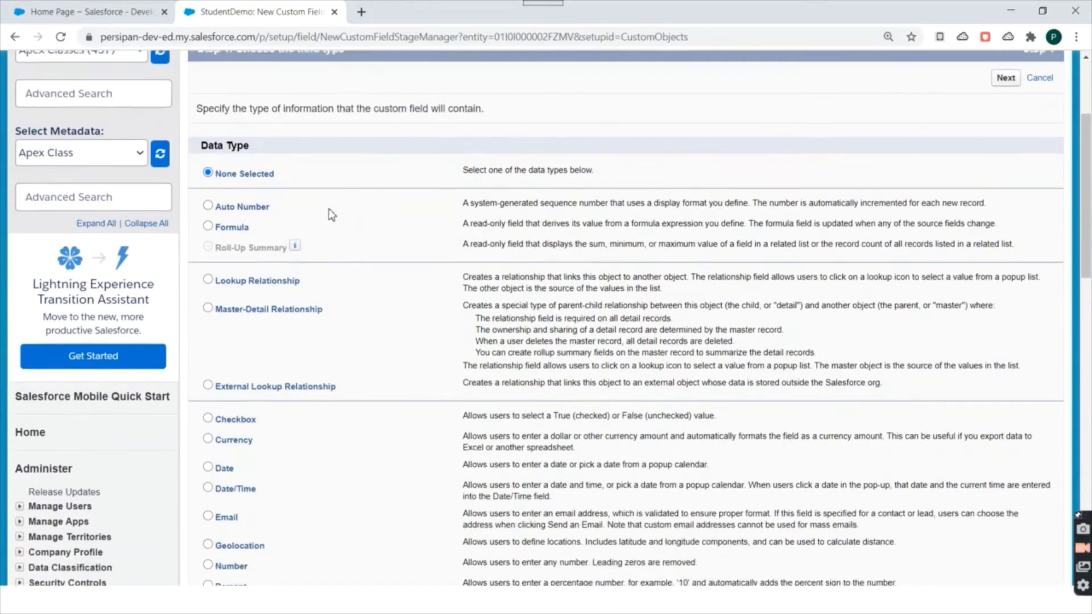
scroll(332, 183, up, 3)
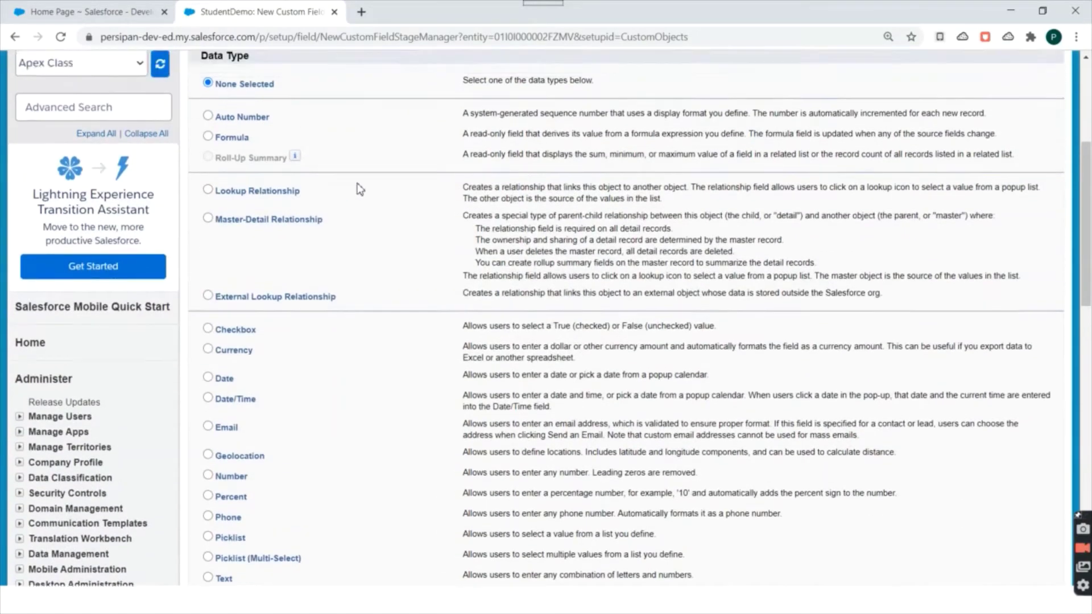
scroll(258, 236, down, 4)
scroll(353, 324, down, 2)
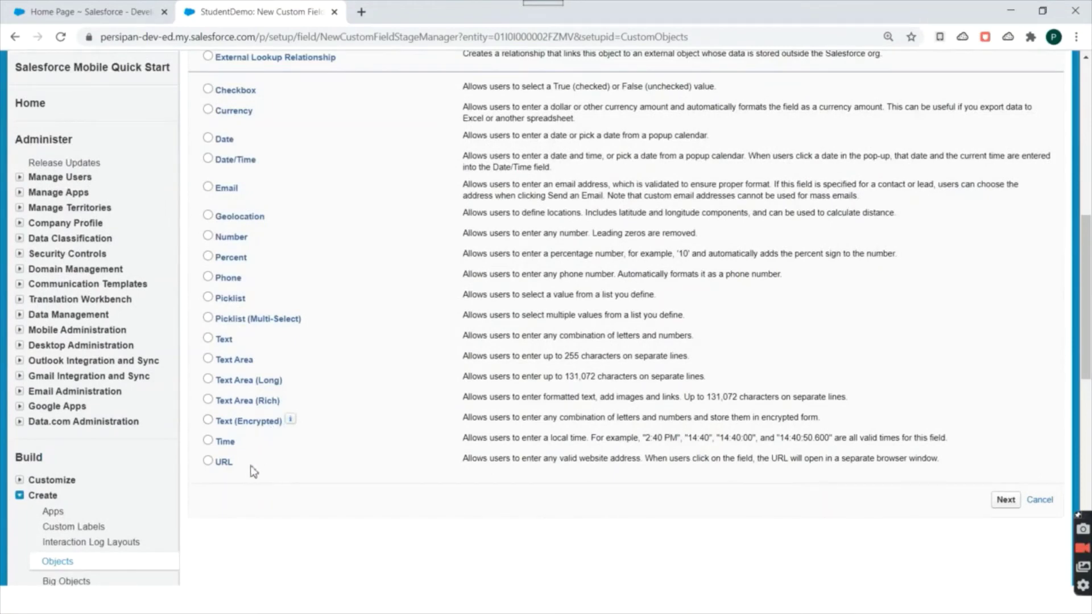
scroll(258, 475, up, 2)
scroll(256, 409, up, 2)
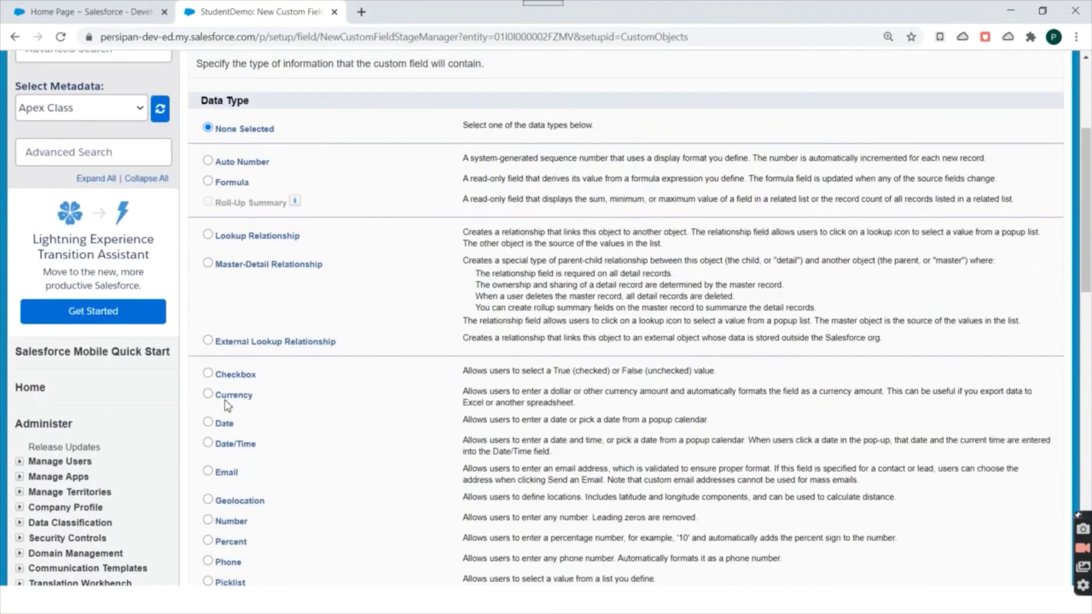
scroll(267, 400, down, 1)
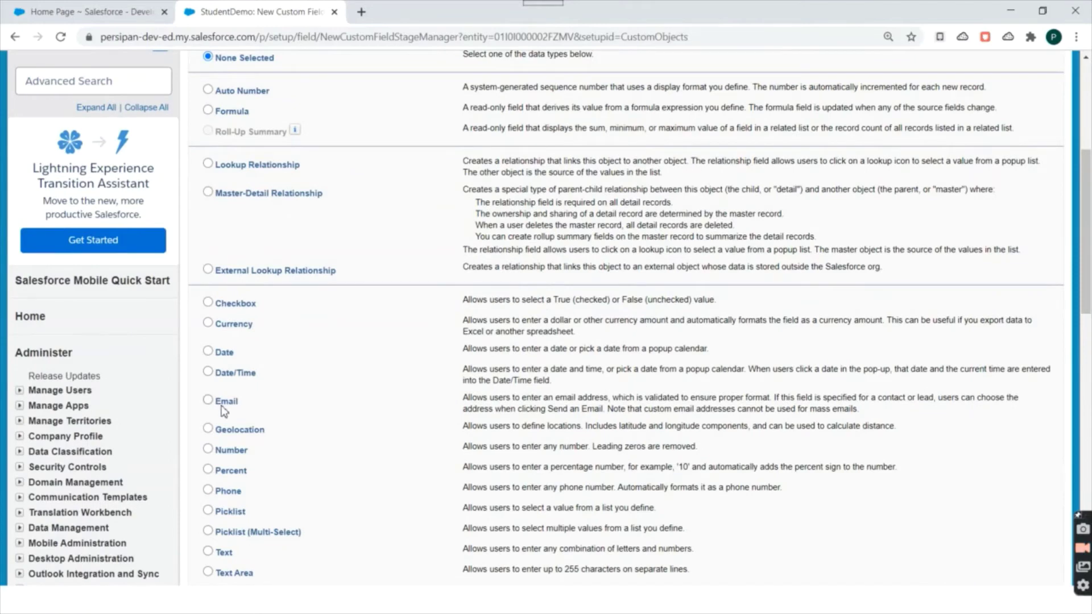
scroll(262, 398, down, 1)
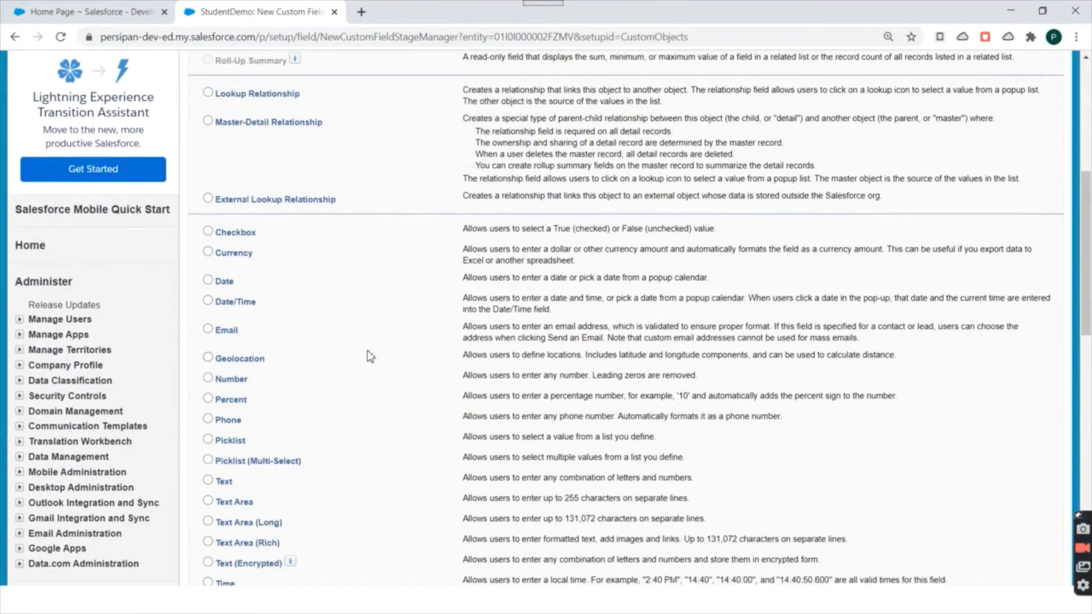
scroll(362, 313, down, 1)
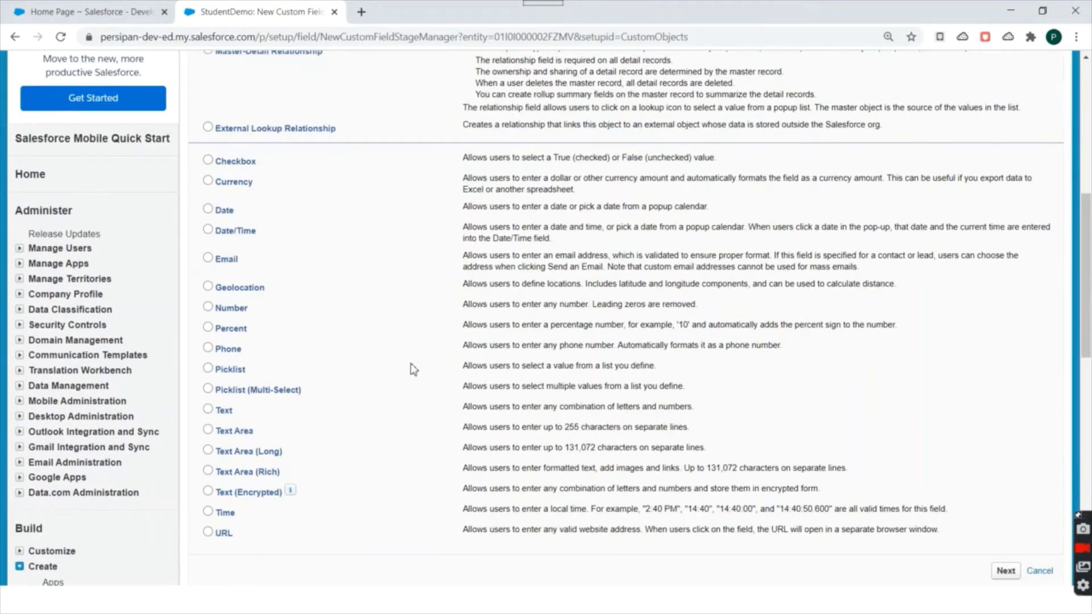
Choose Number as the field's data type and continue.
click(208, 307)
scroll(495, 385, up, 2)
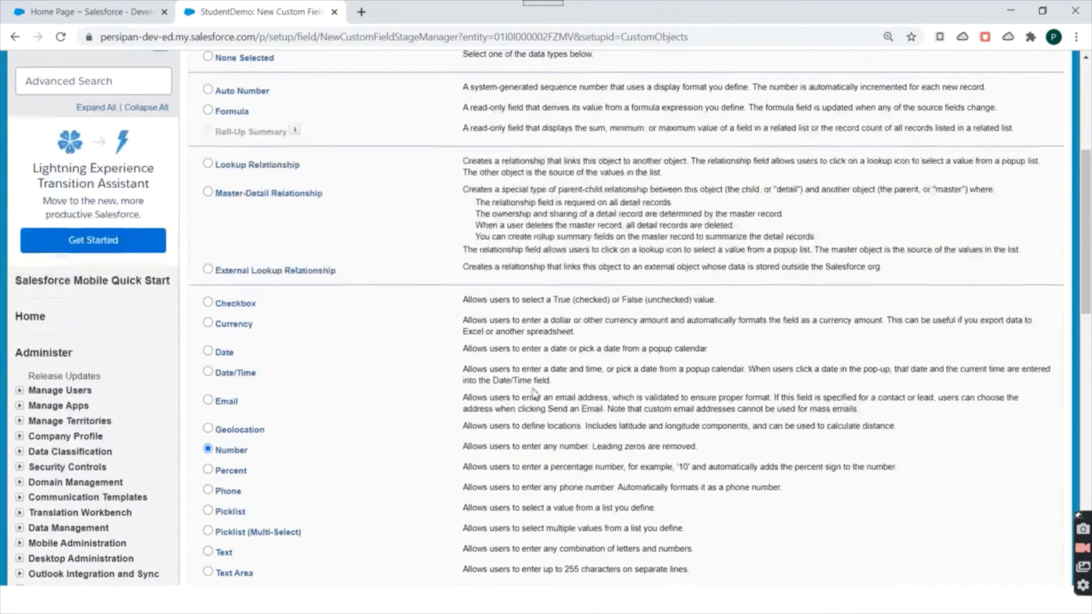
scroll(535, 393, down, 5)
click(1005, 358)
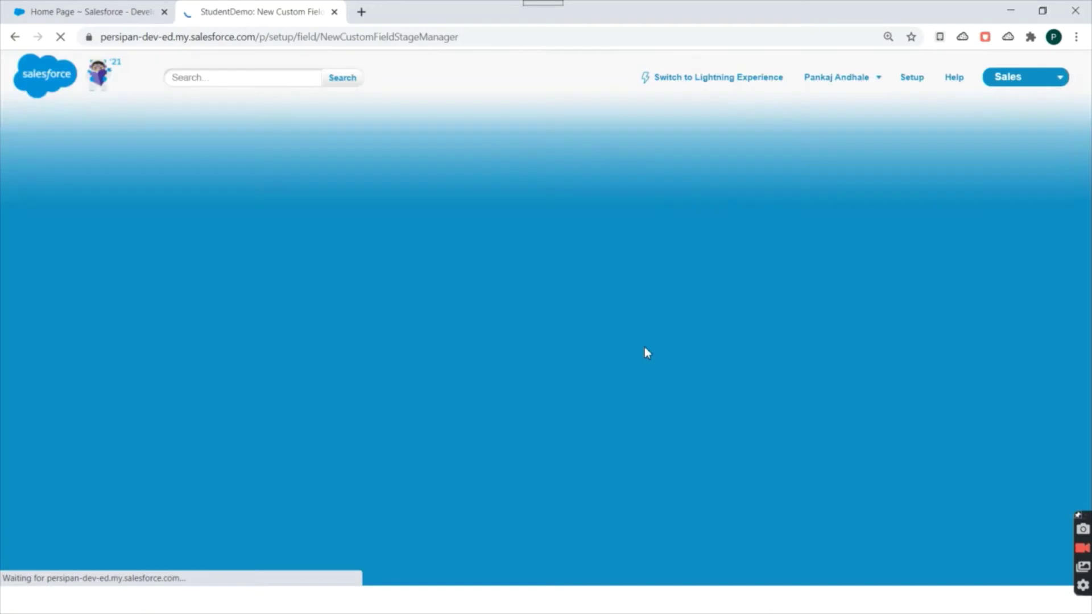
Label the field RollNumber so Field Name auto-fills, keep length 18 and 0 decimals, and continue.
scroll(486, 225, down, 1)
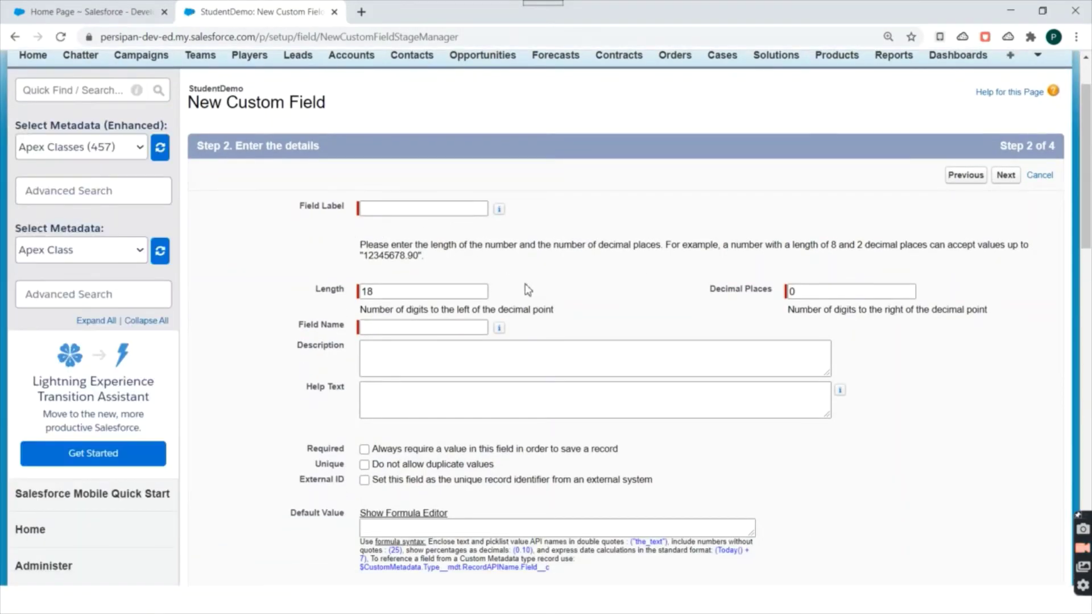
click(407, 207)
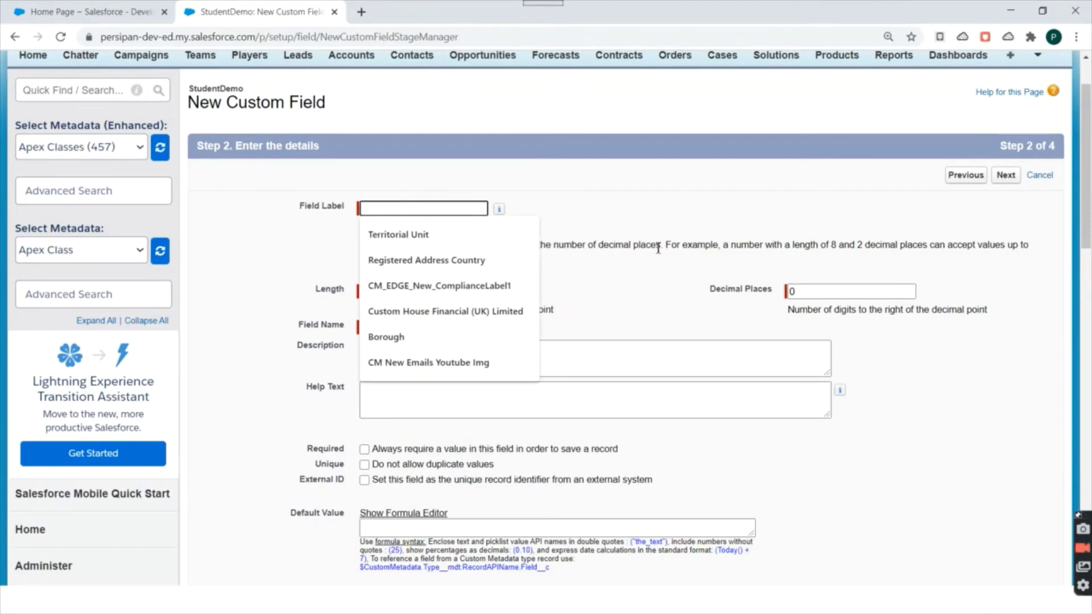
text(RollN)
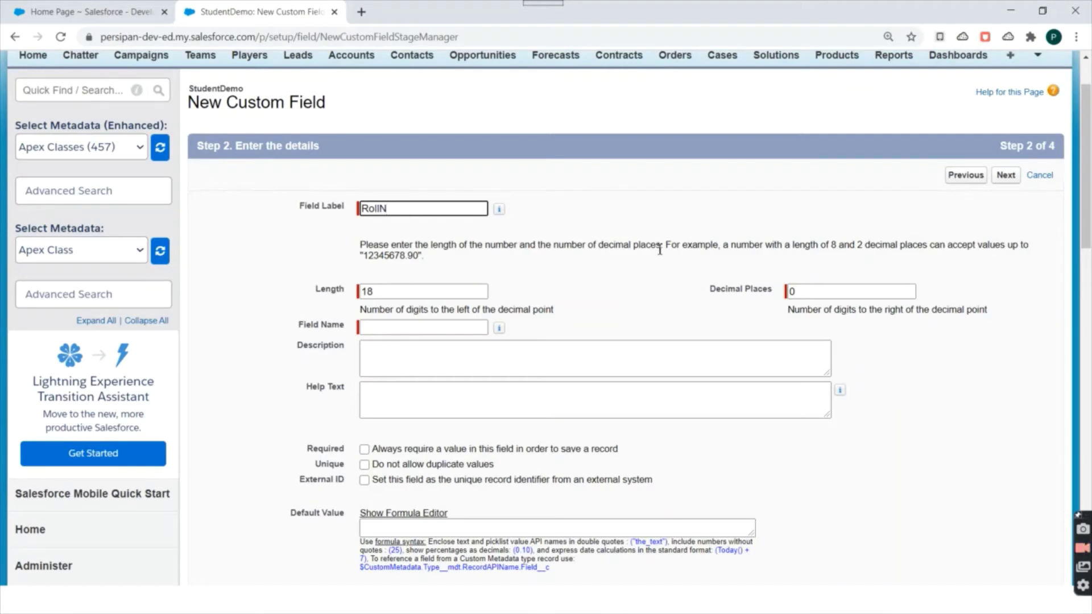
text(umber)
click(570, 294)
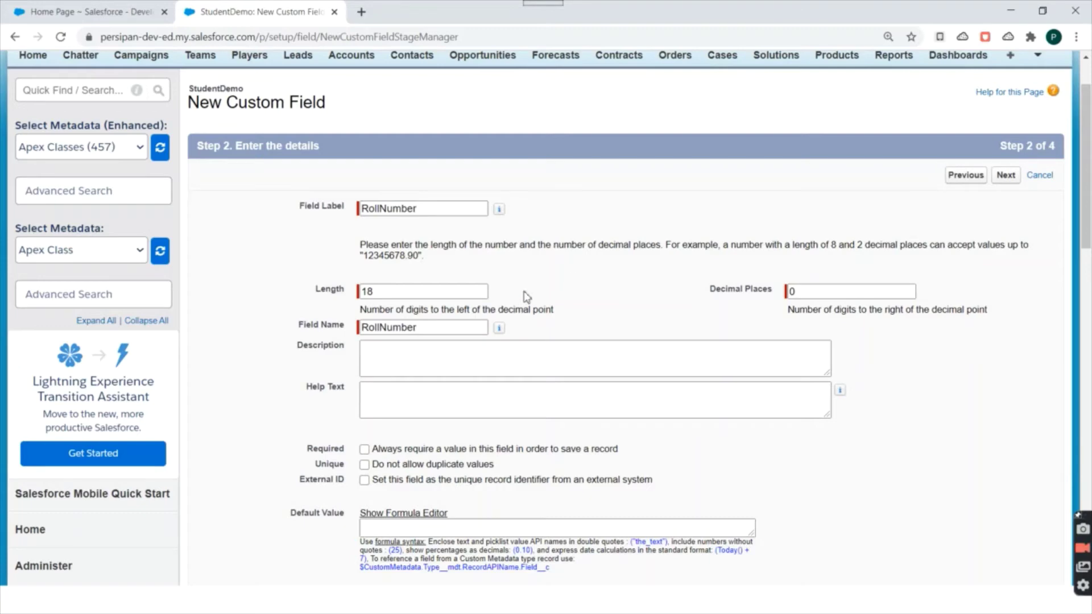
scroll(527, 296, down, 3)
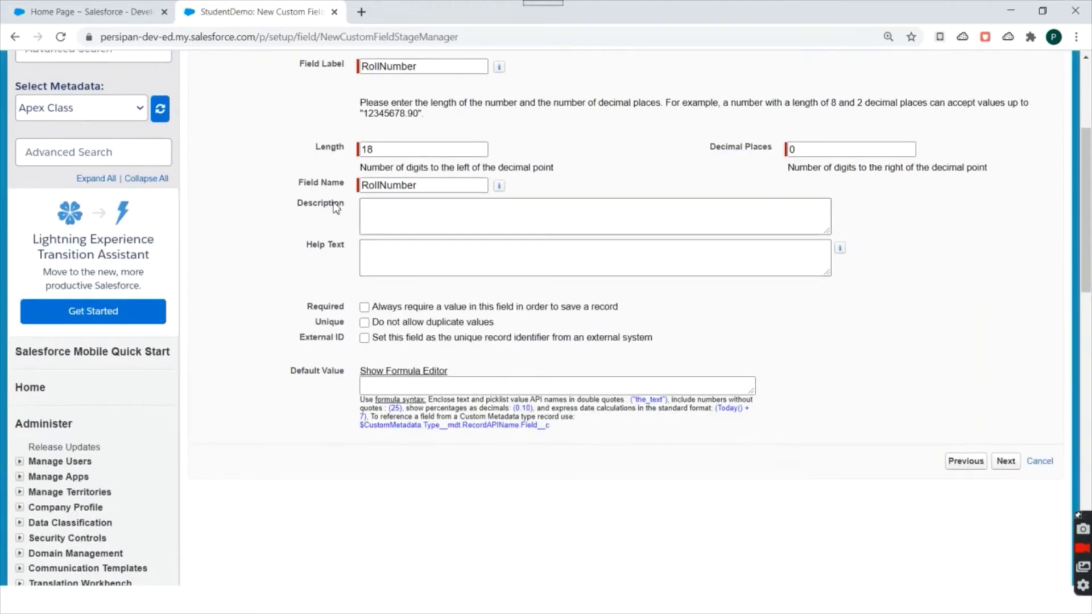
double_click(321, 203)
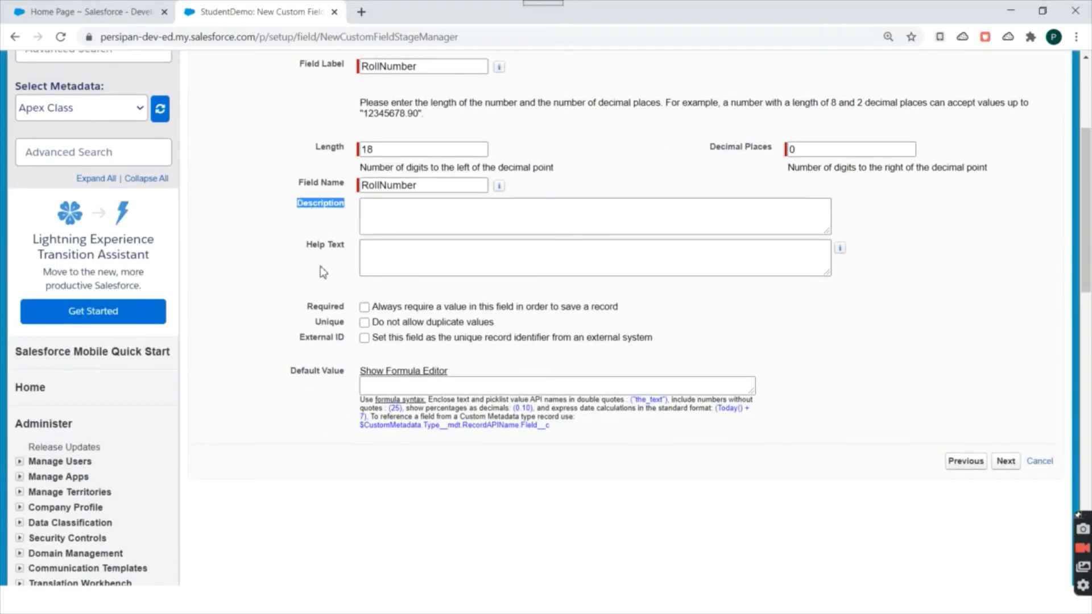
drag(307, 245, 345, 246)
scroll(627, 323, down, 1)
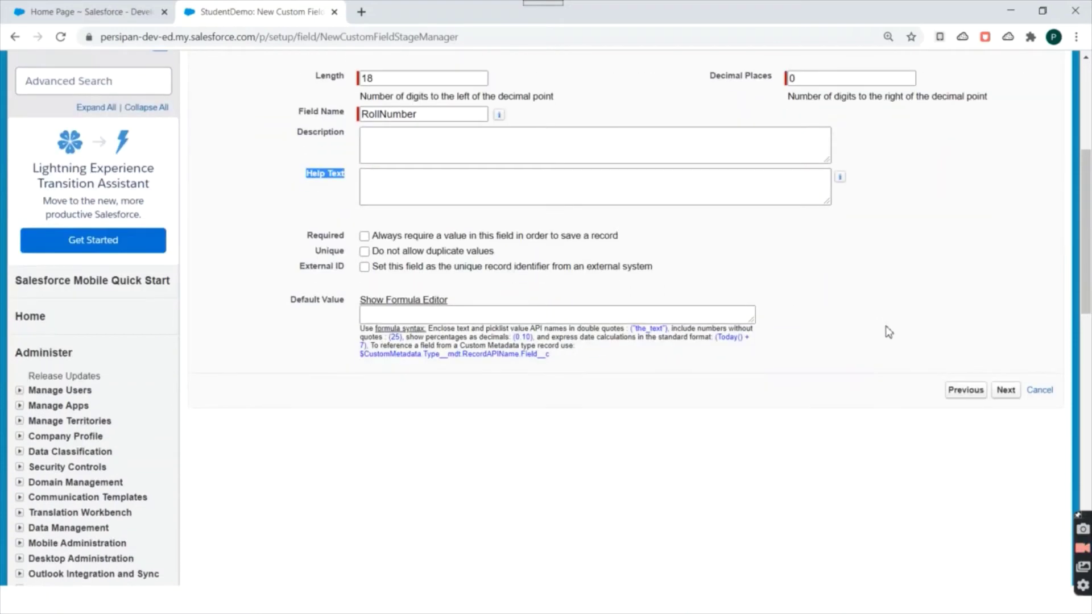
click(1006, 390)
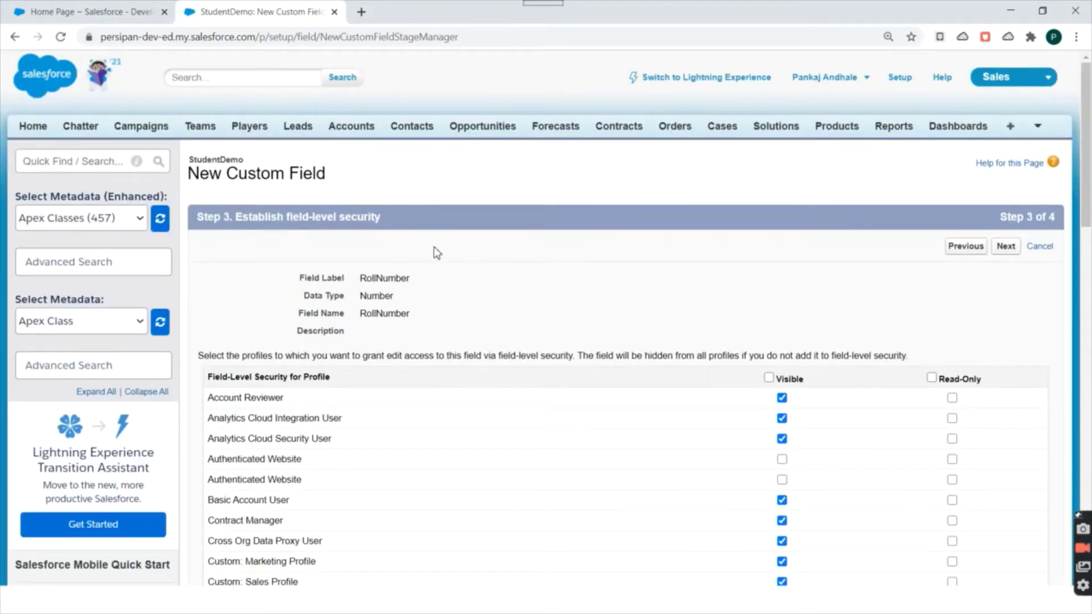
Keep RollNumber's default field-level security visibility for all profiles and proceed.
scroll(512, 236, down, 2)
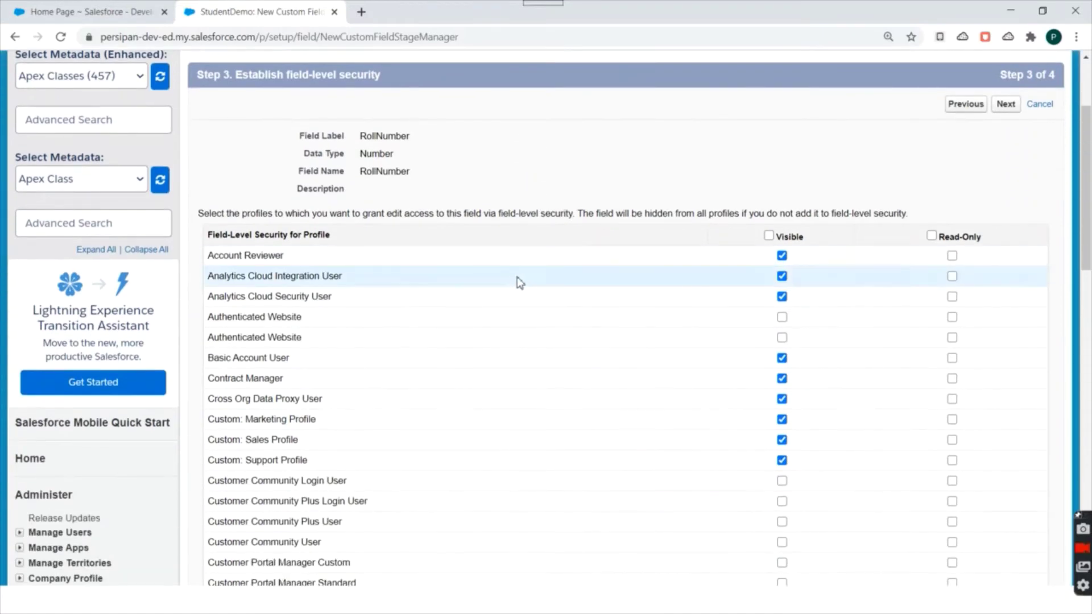
scroll(349, 171, up, 1)
drag(274, 144, 385, 149)
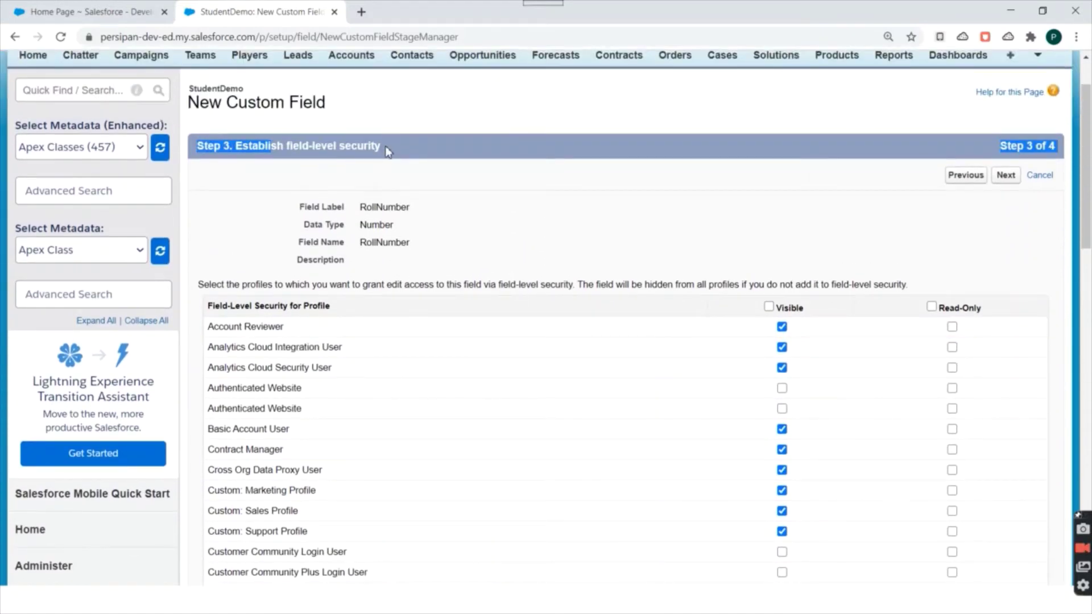
scroll(466, 185, down, 5)
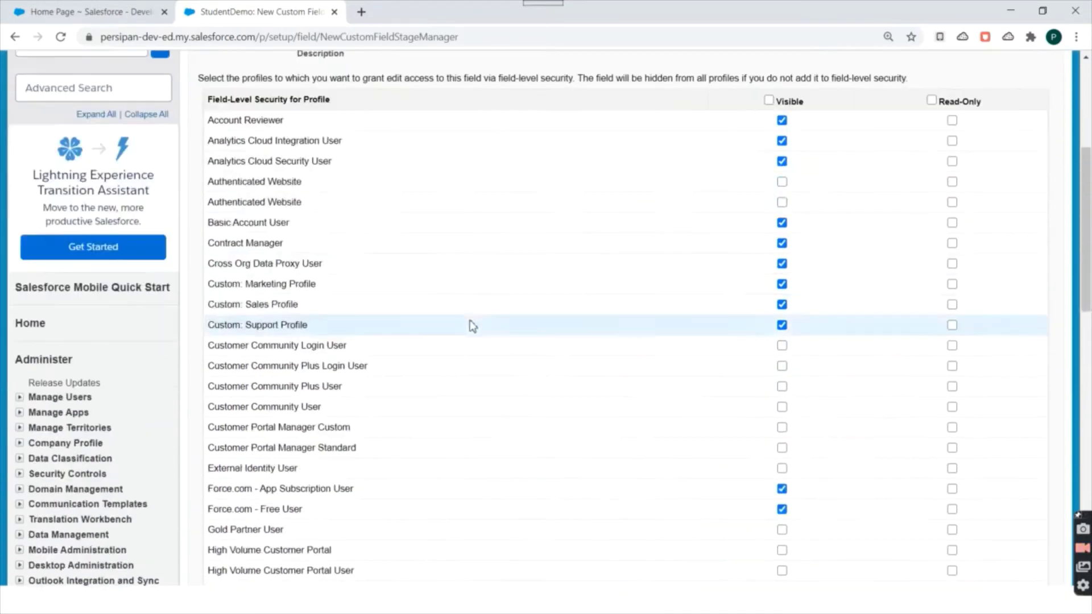
scroll(572, 183, down, 4)
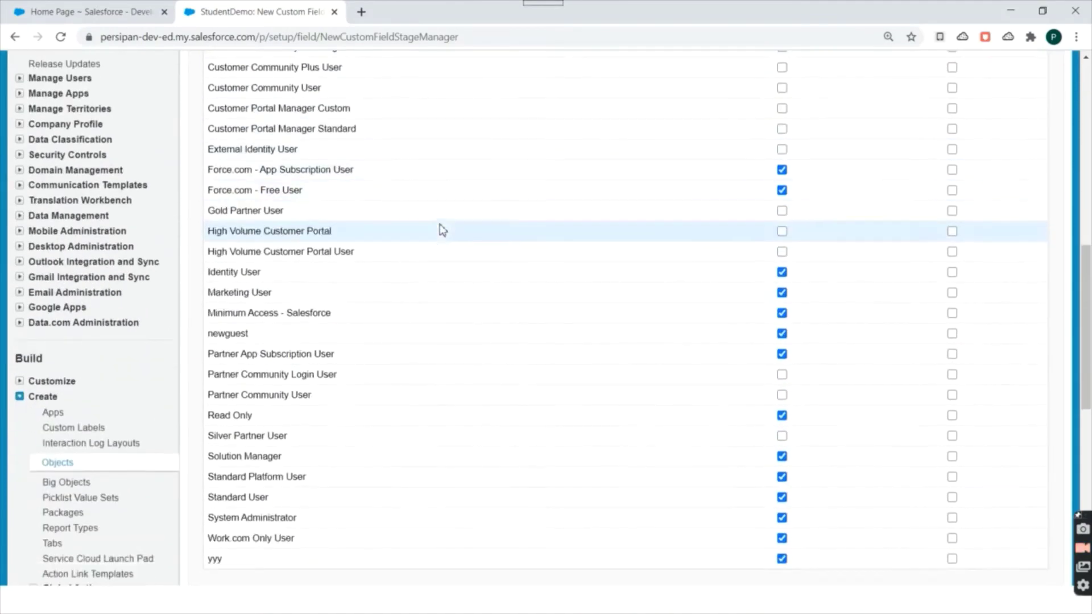
scroll(456, 256, up, 6)
scroll(462, 270, up, 5)
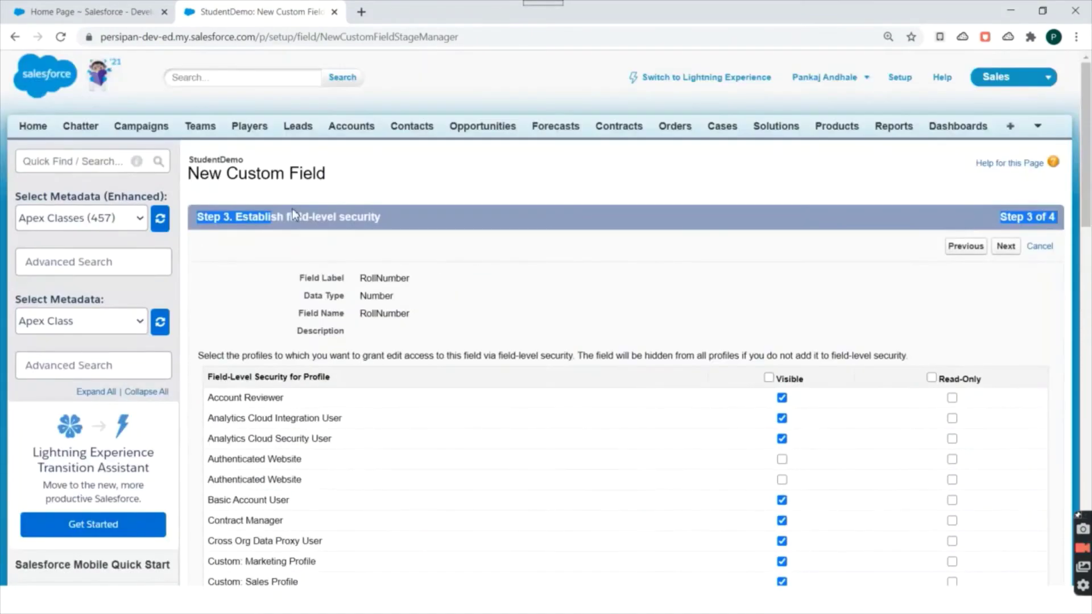
double_click(323, 218)
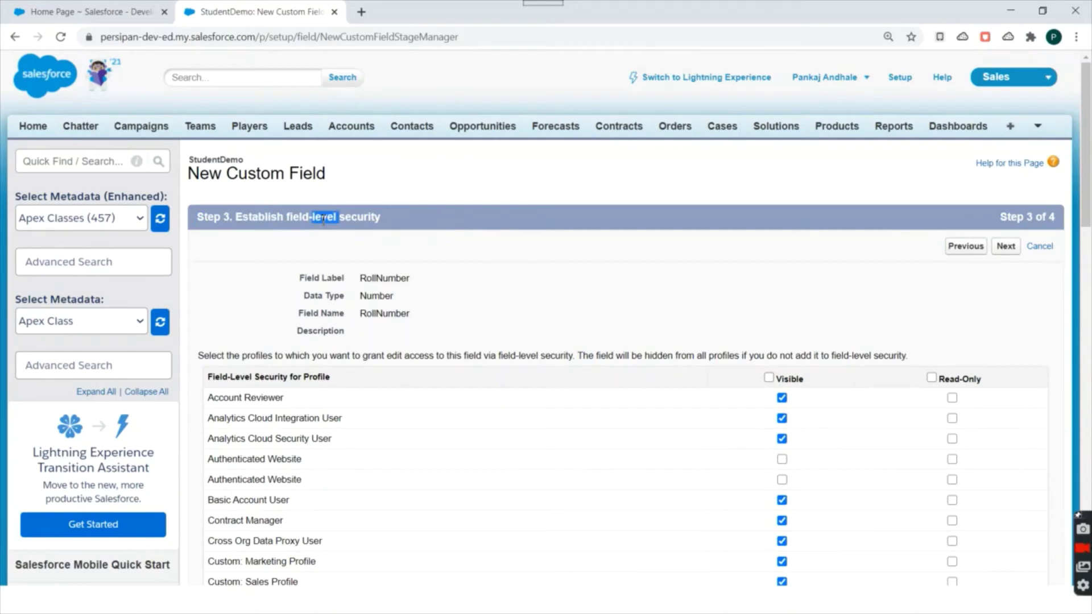
click(323, 218)
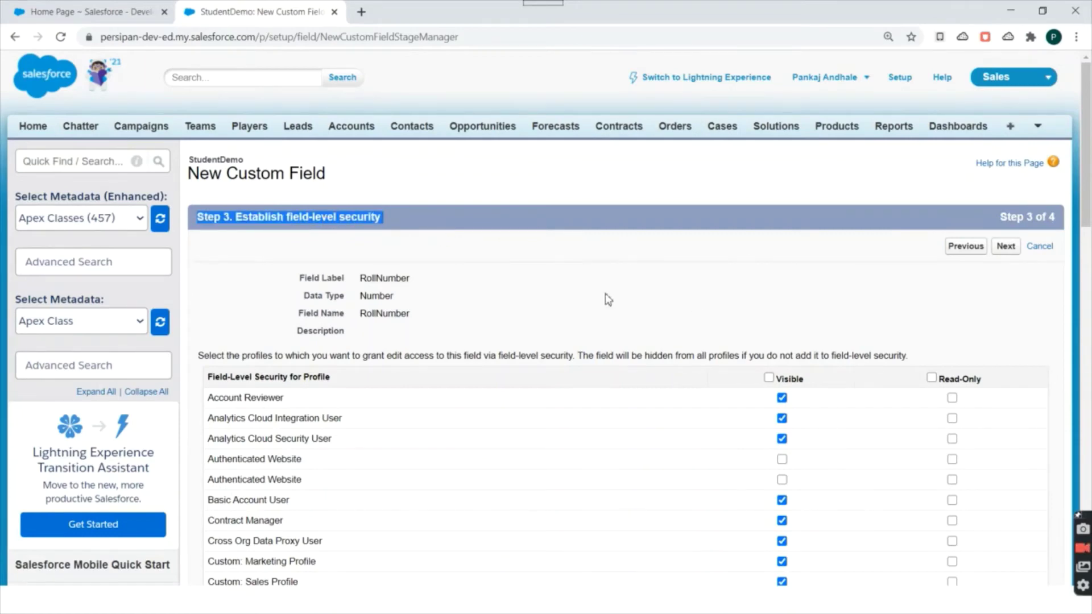
scroll(493, 273, down, 5)
scroll(510, 290, up, 5)
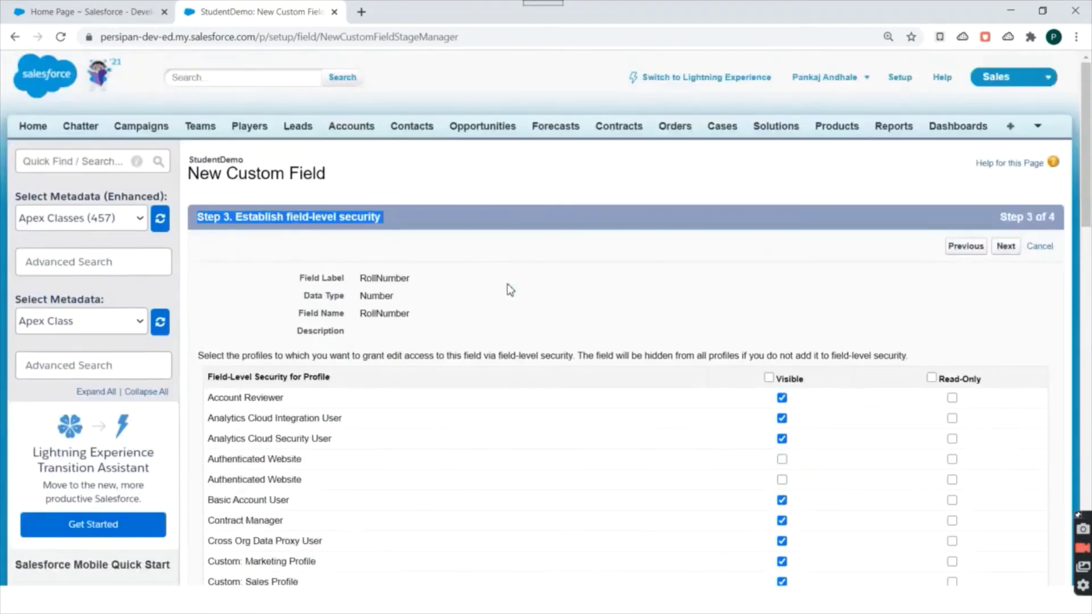
click(1005, 246)
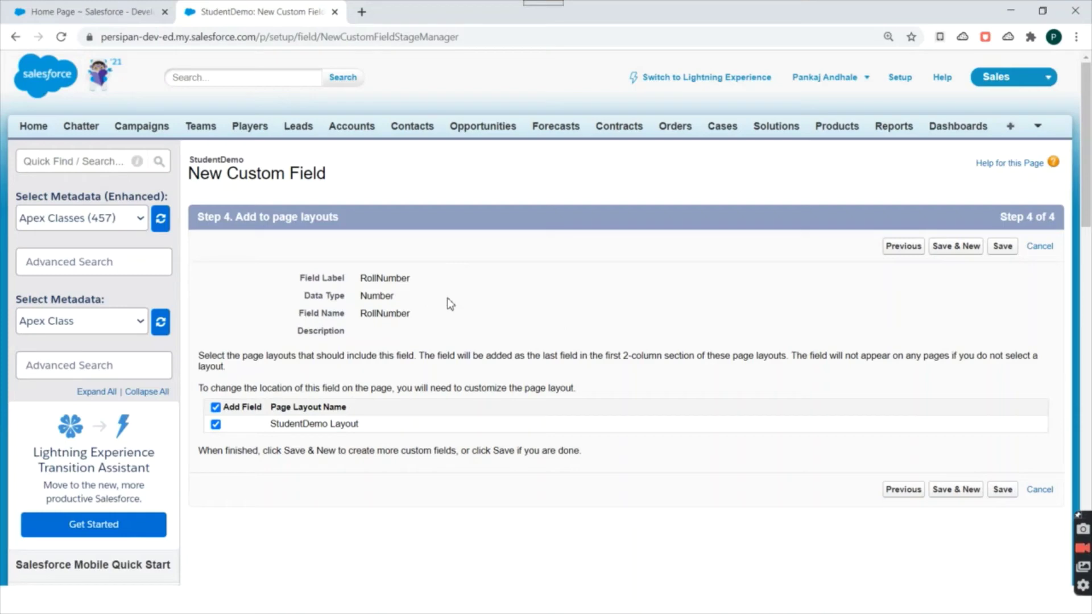
Keep StudentDemo Layout selected and save the RollNumber field.
drag(272, 424, 362, 436)
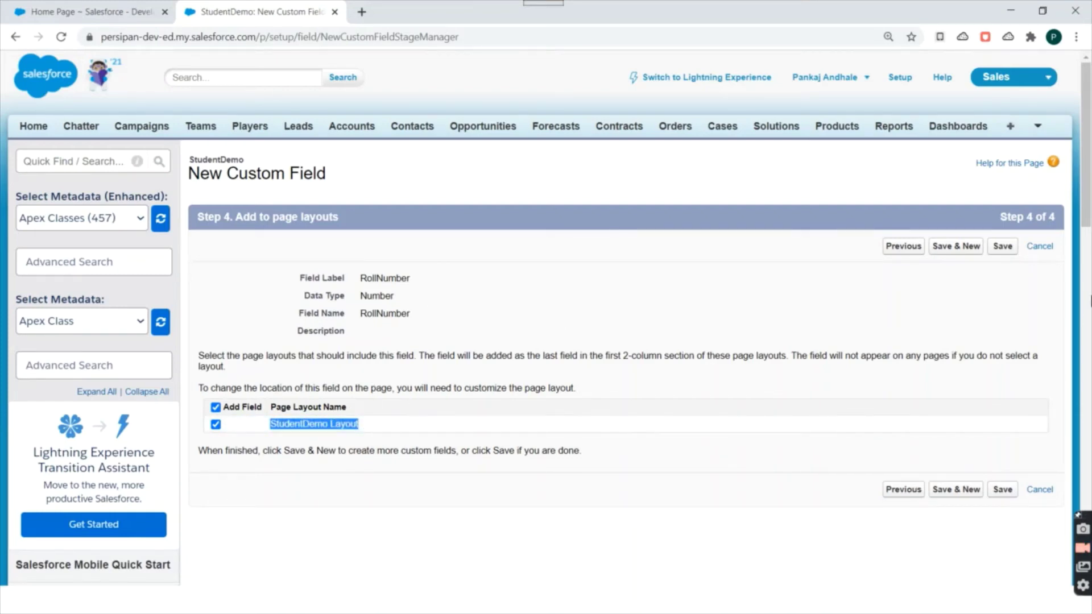
click(1003, 245)
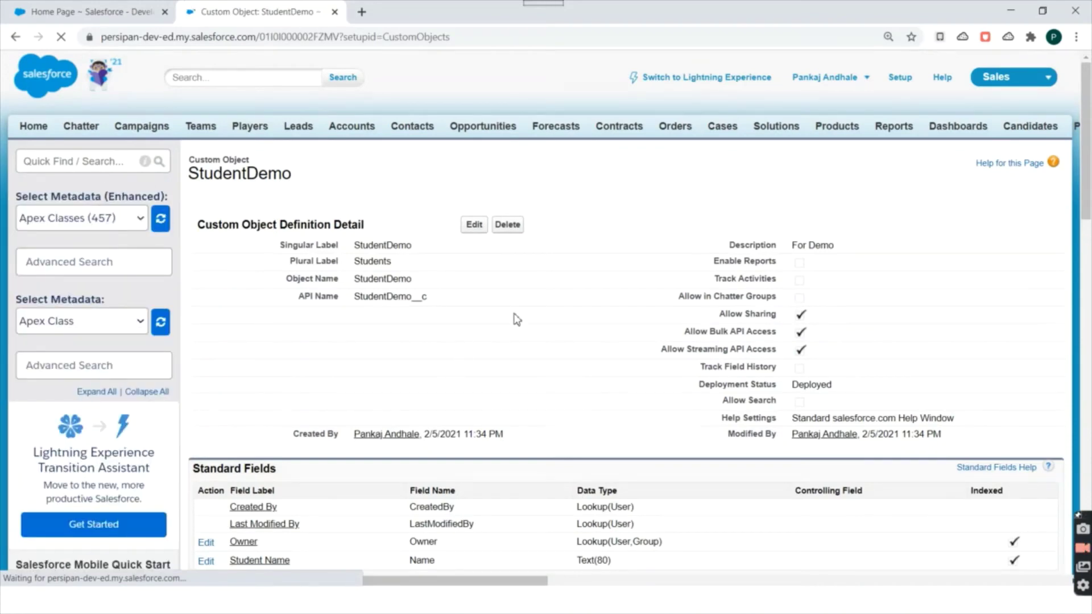
scroll(515, 317, down, 1)
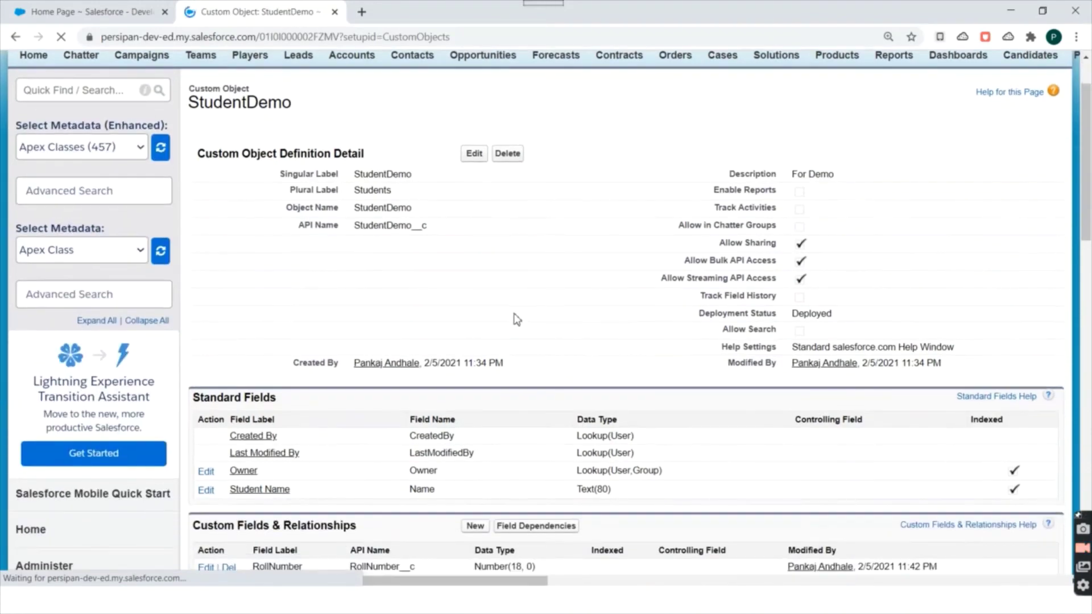
drag(188, 102, 267, 107)
scroll(458, 245, down, 4)
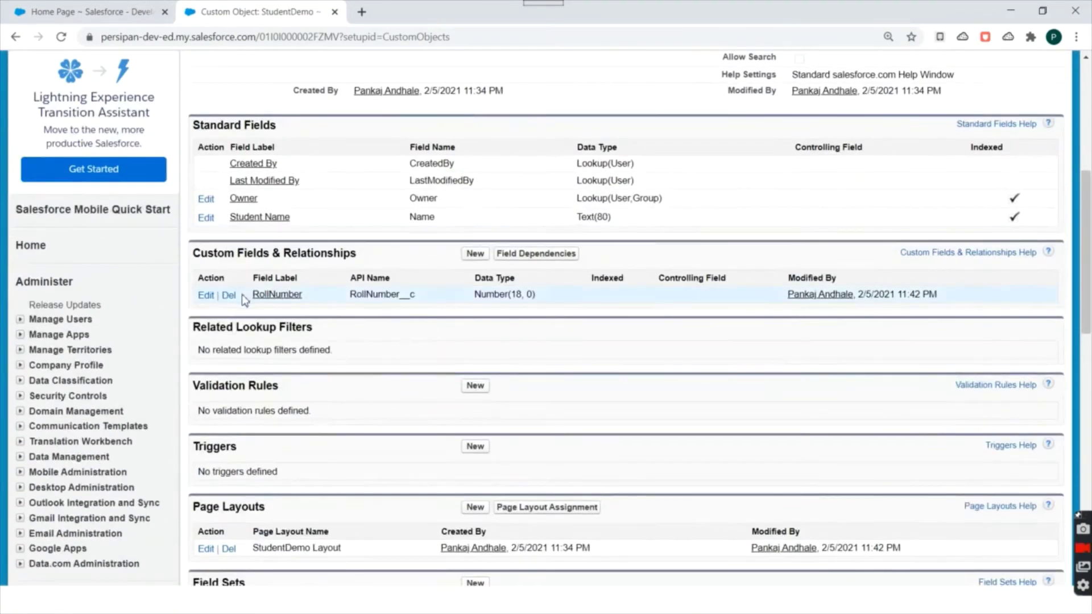
drag(244, 295, 306, 296)
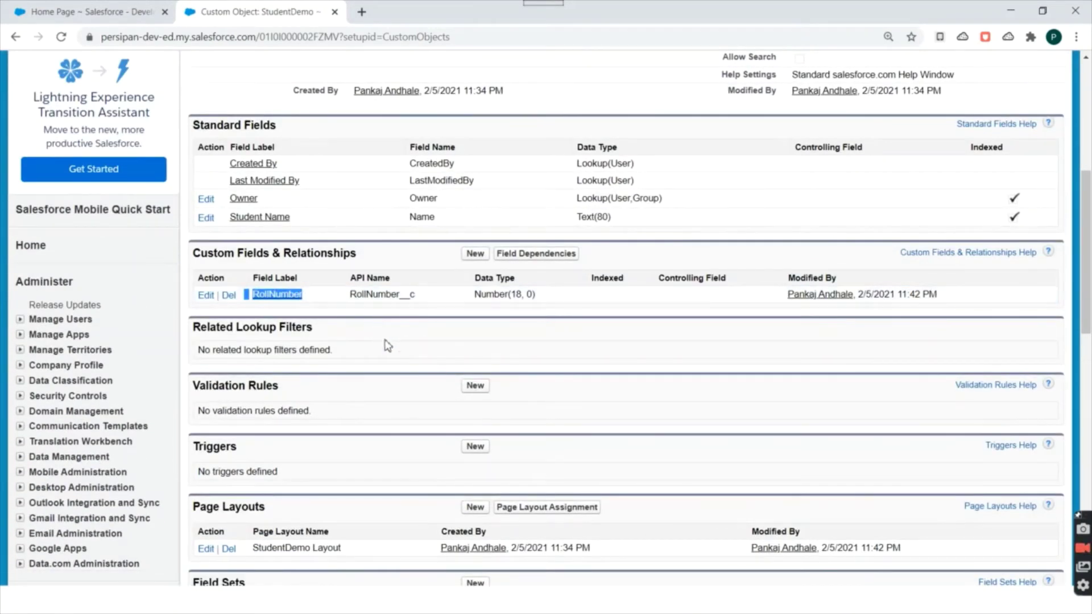
scroll(510, 358, up, 5)
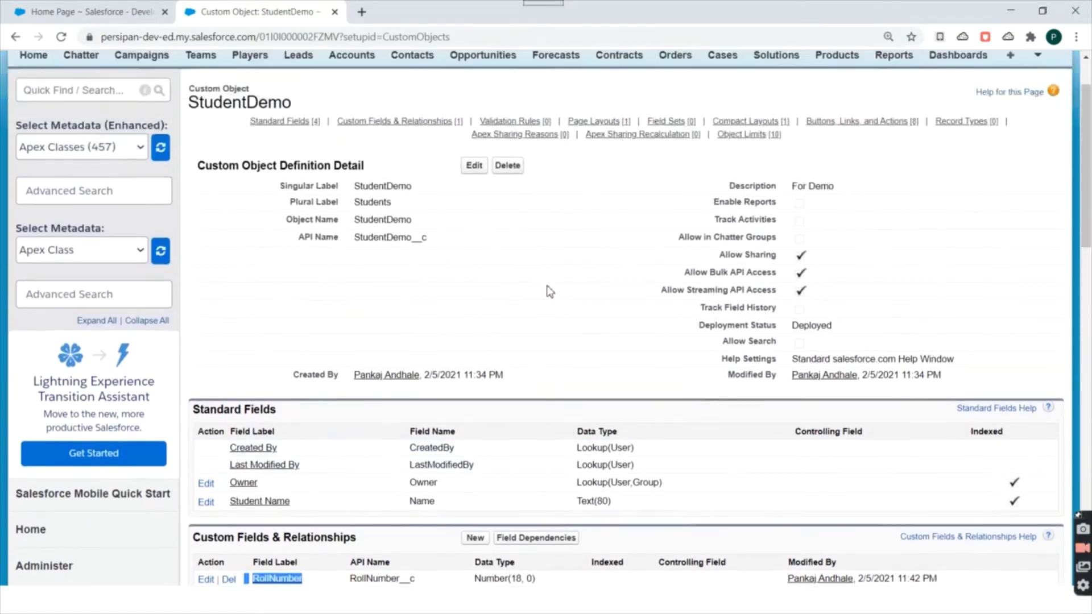
scroll(549, 291, up, 1)
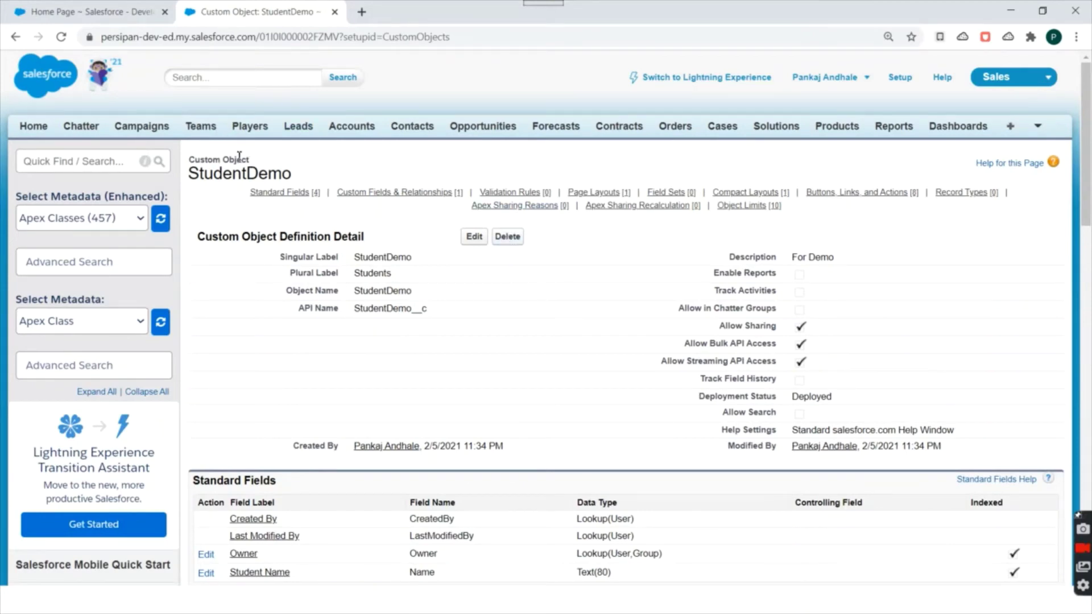
drag(300, 176, 207, 159)
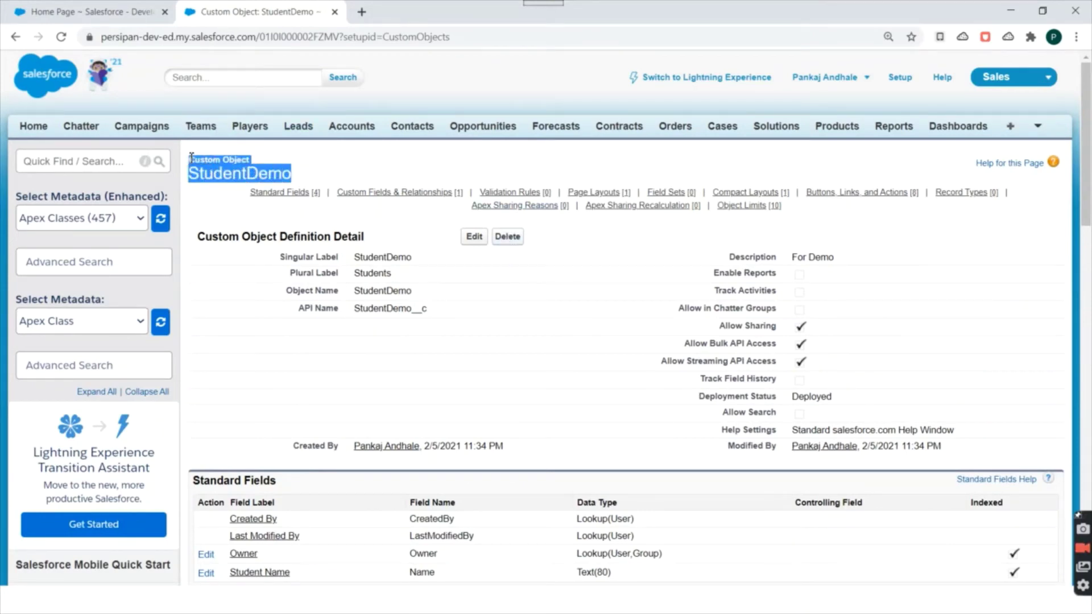
click(342, 159)
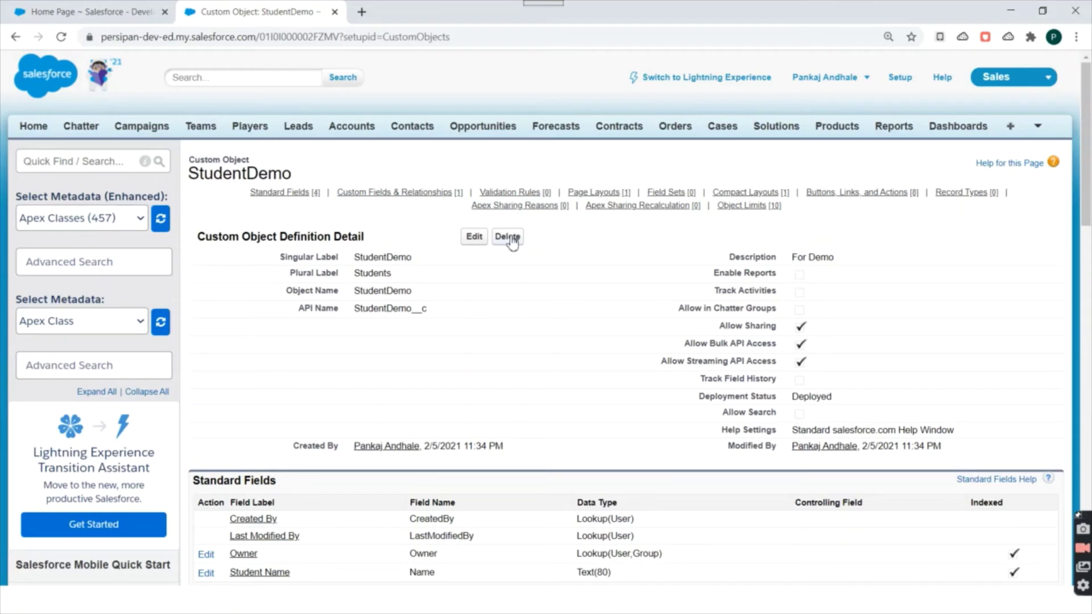
scroll(576, 328, down, 3)
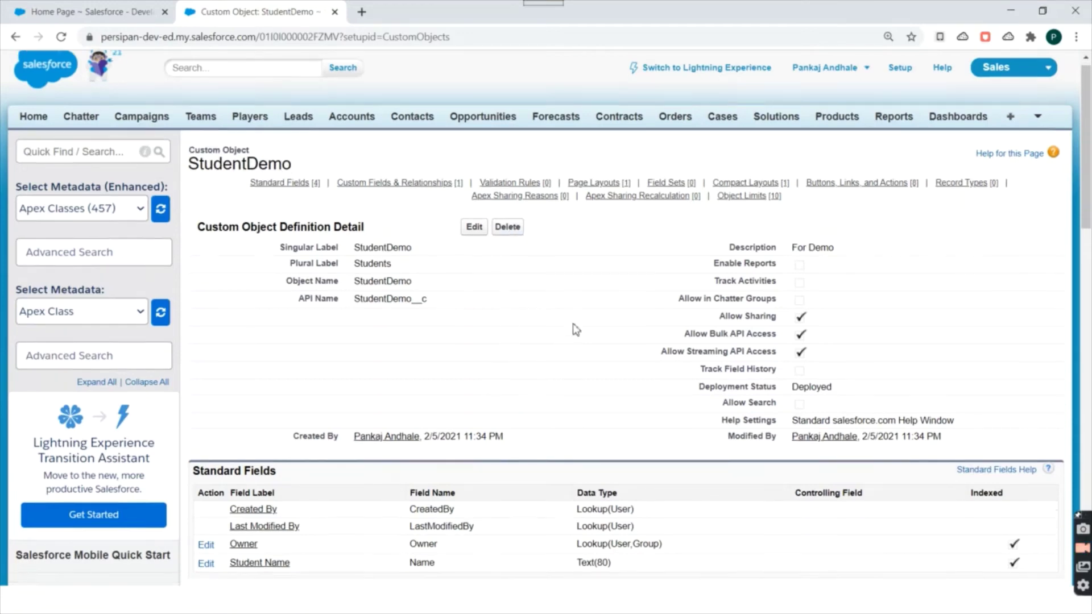
scroll(576, 326, up, 3)
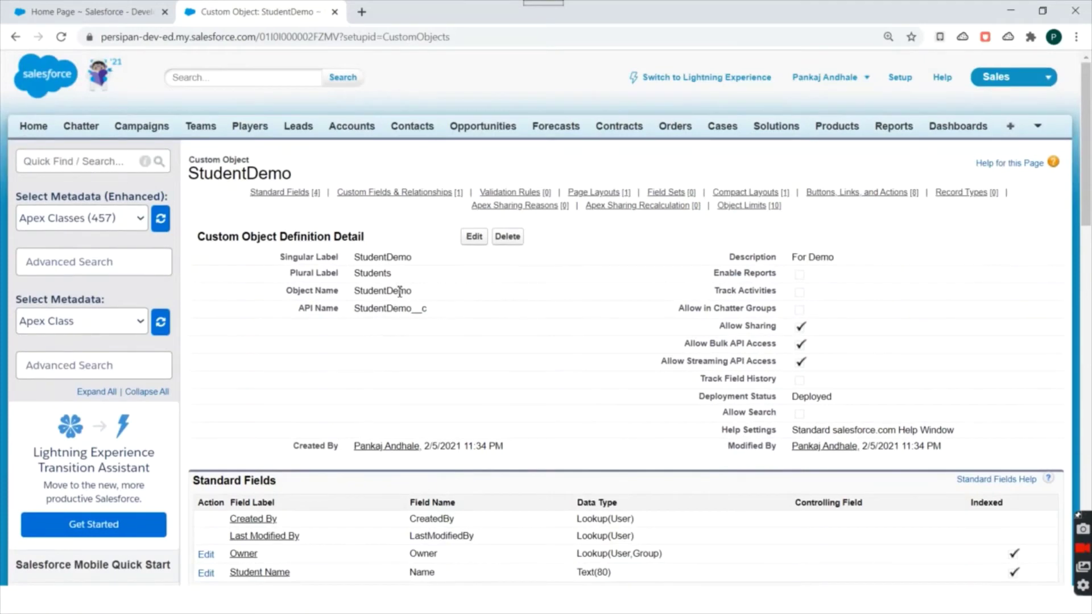
click(45, 162)
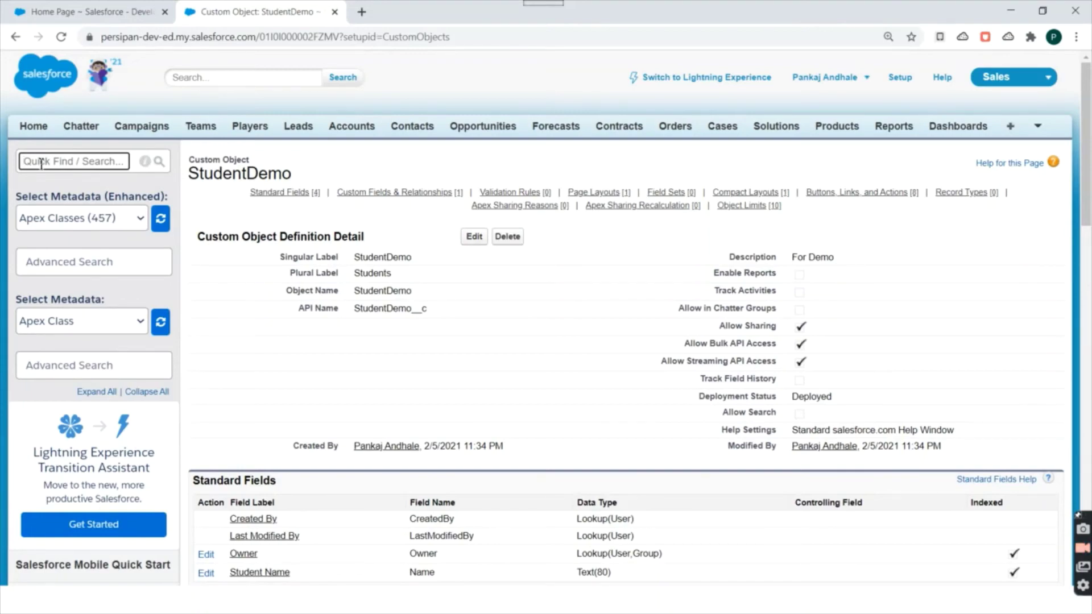
Search Quick Find for 'accou' and open Customize > Accounts > Fields in a new tab.
scroll(25, 389, down, 7)
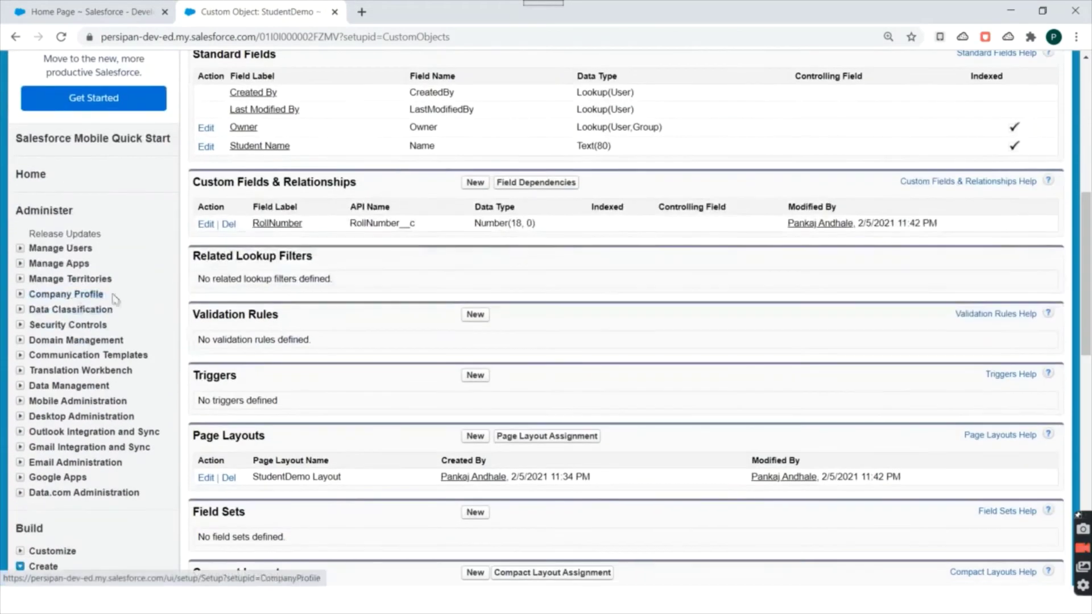
scroll(85, 444, up, 6)
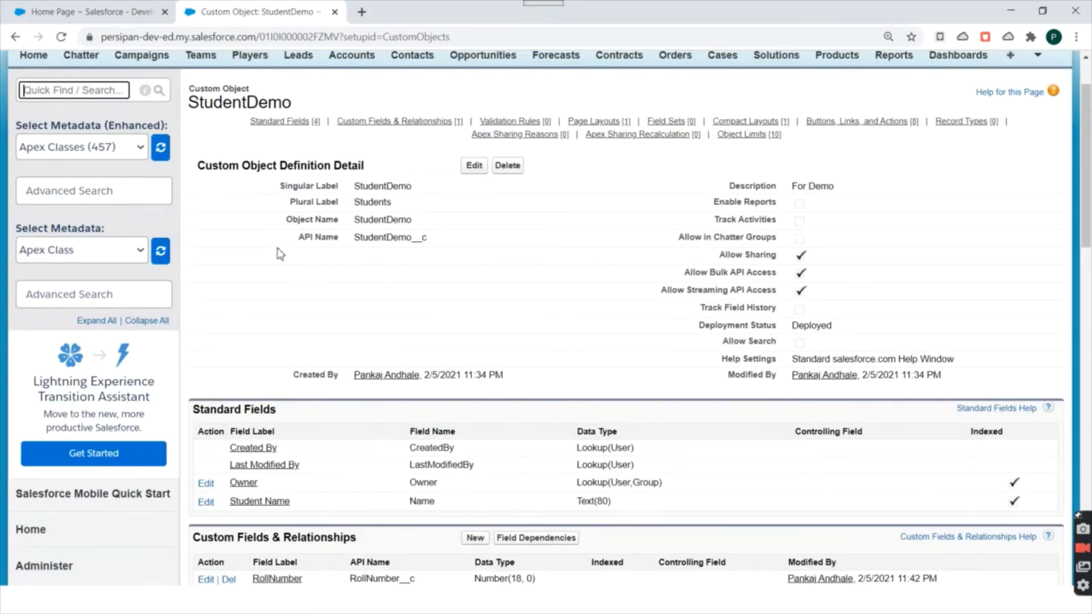
scroll(194, 167, up, 2)
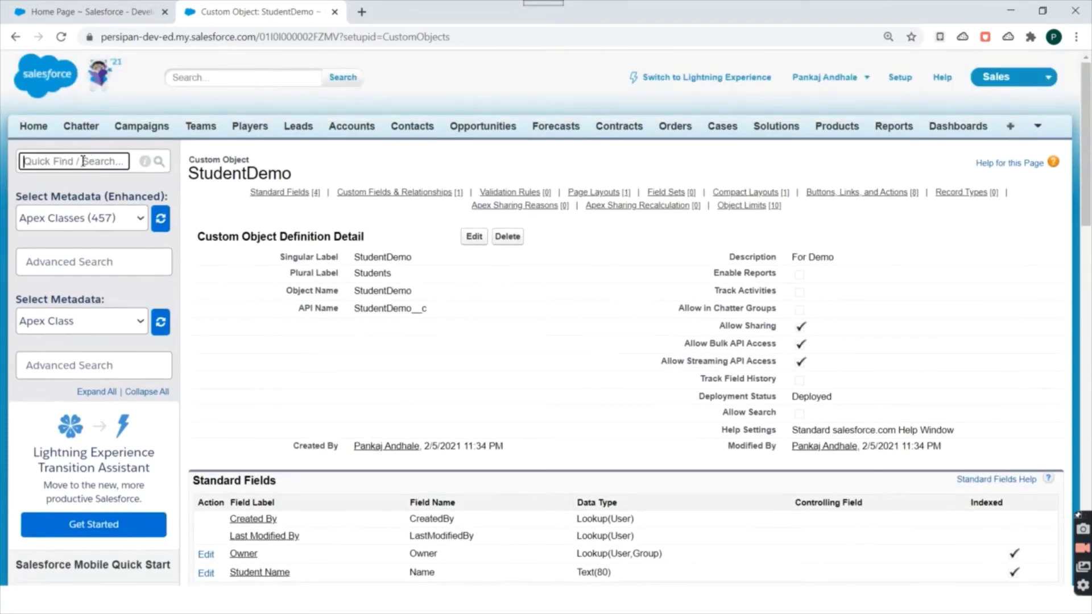
text(account)
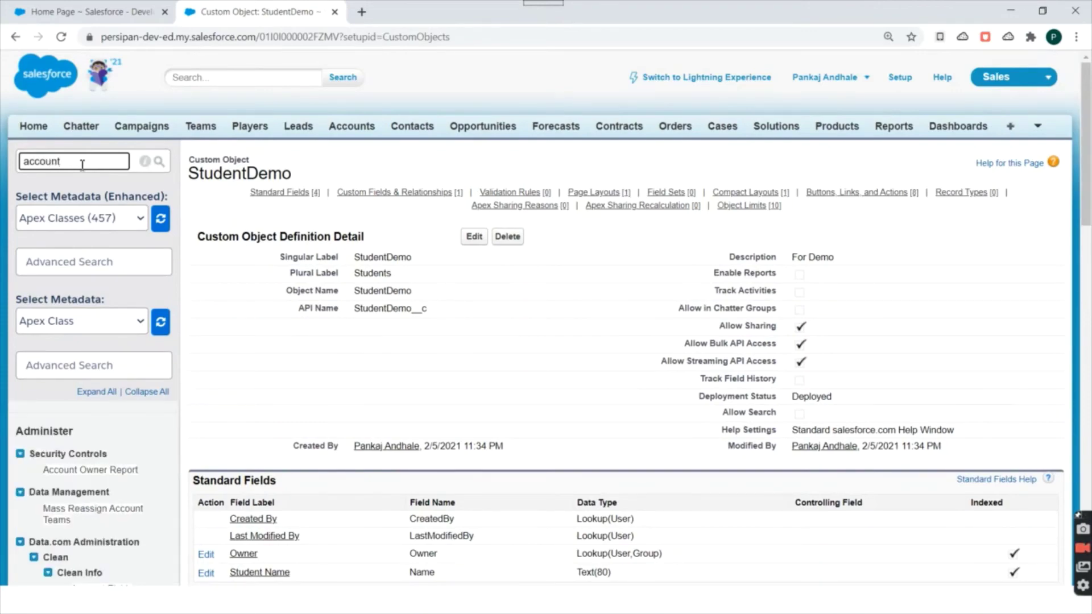
scroll(113, 276, down, 6)
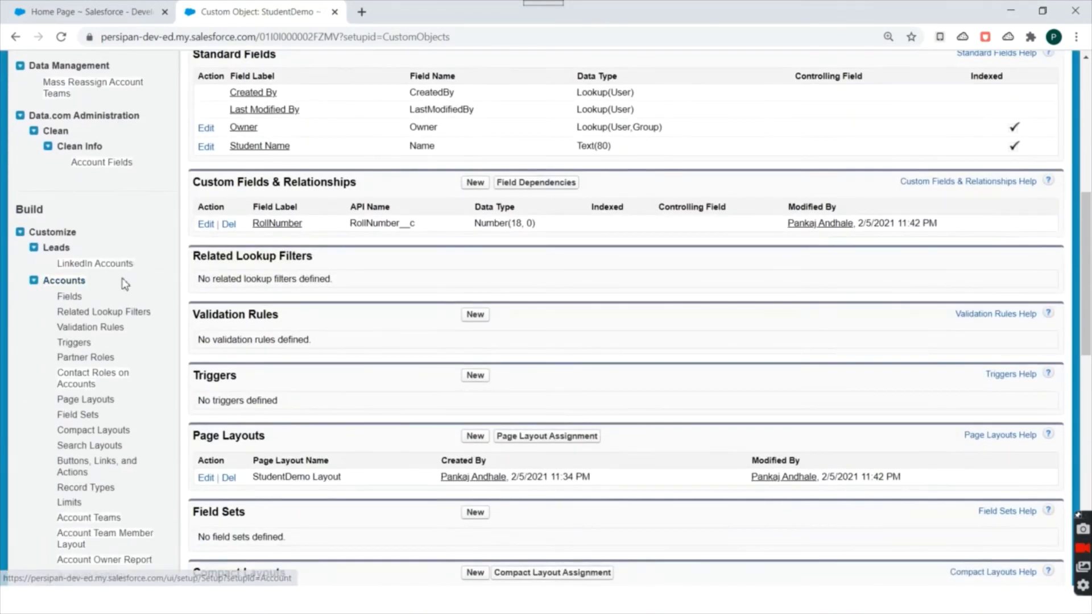
scroll(114, 273, down, 1)
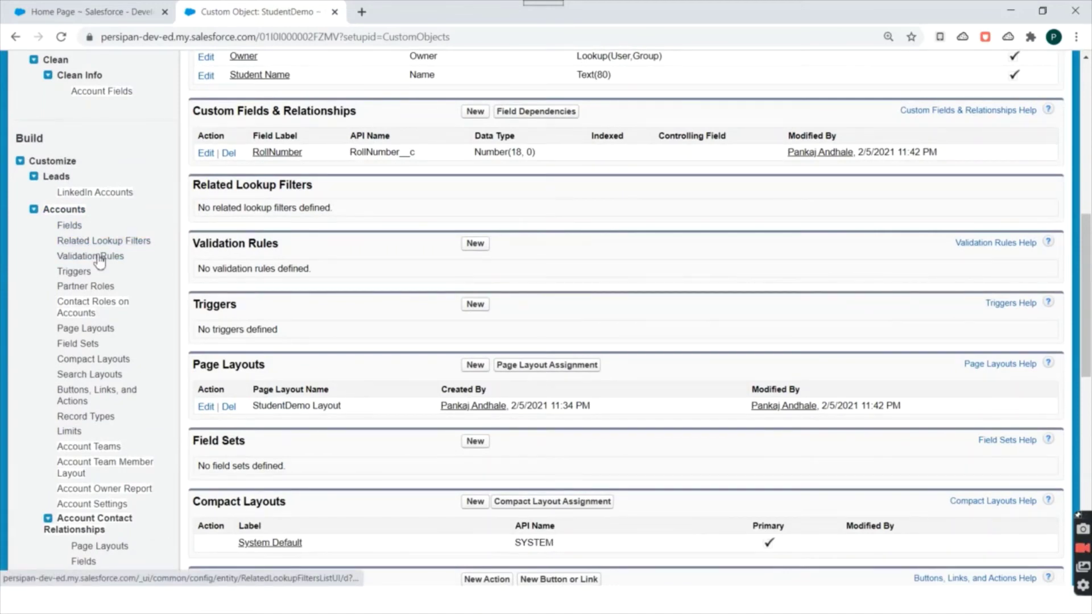
middle_click(70, 227)
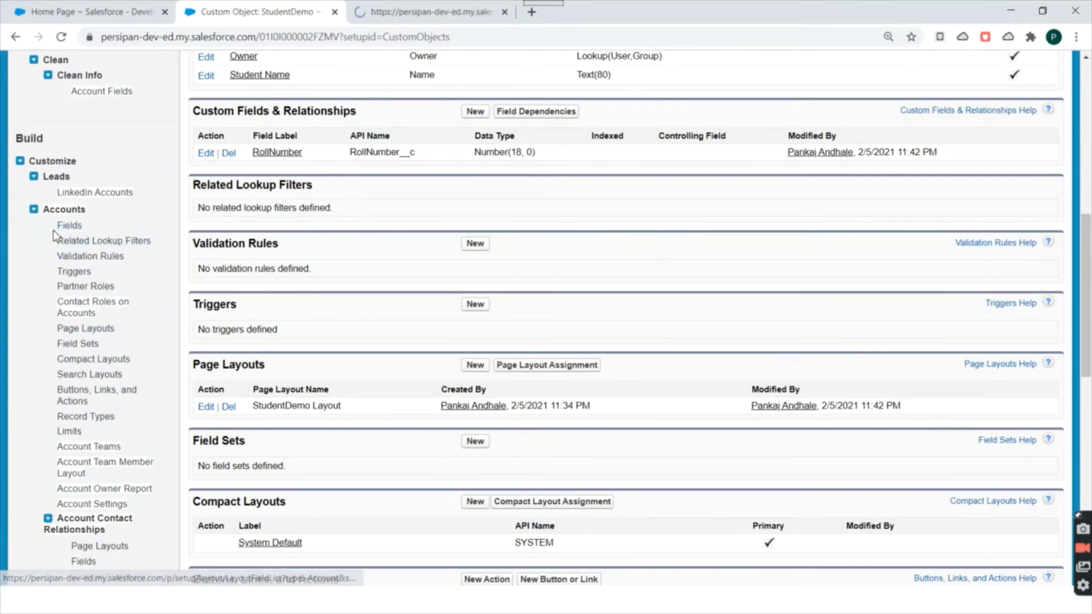
click(393, 8)
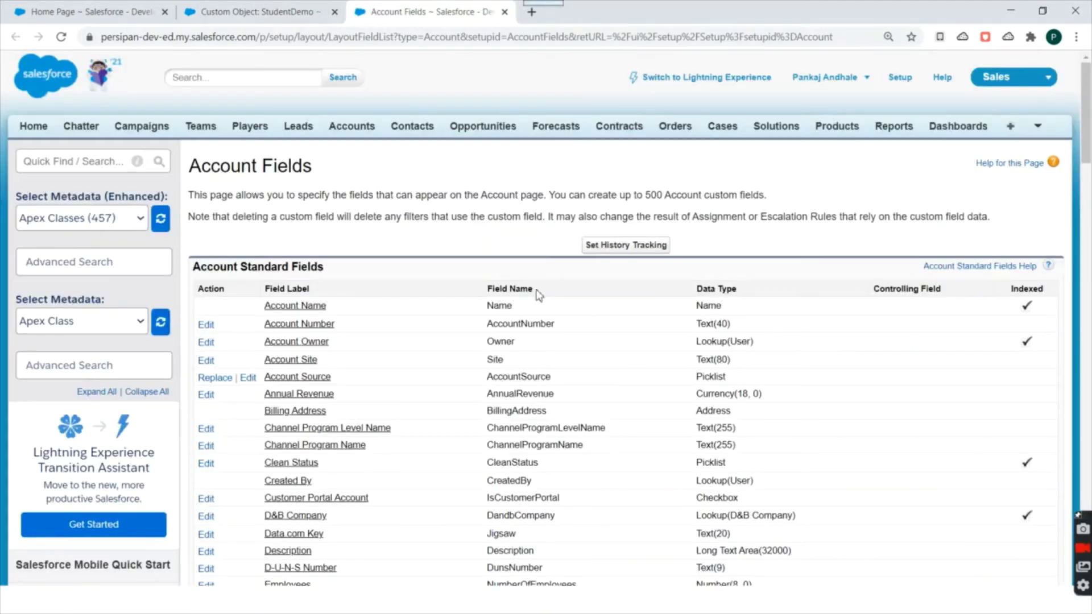
scroll(367, 279, down, 3)
scroll(349, 166, down, 1)
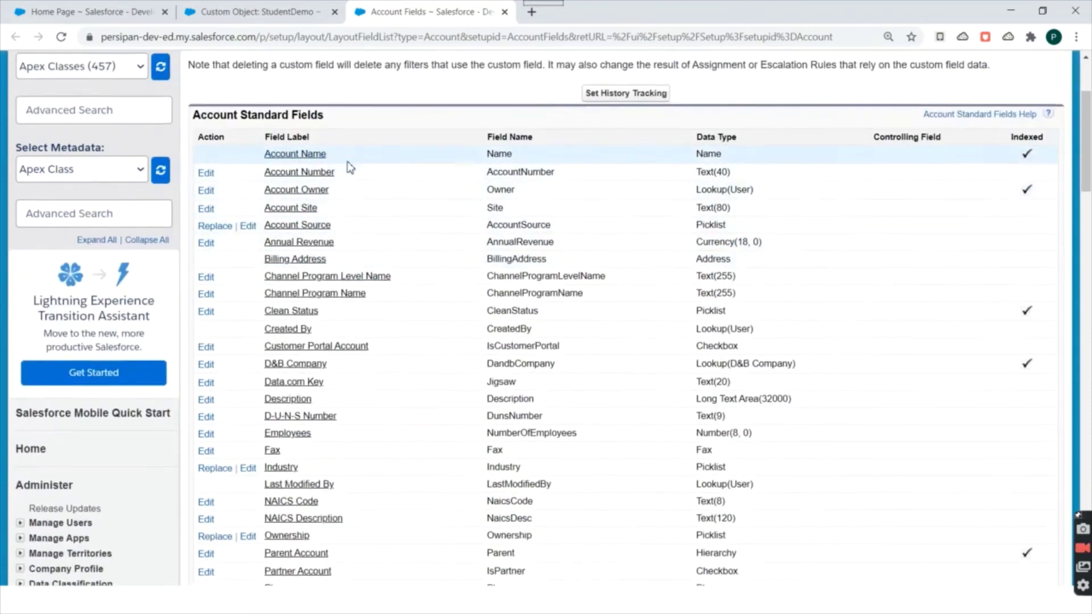
scroll(296, 216, up, 3)
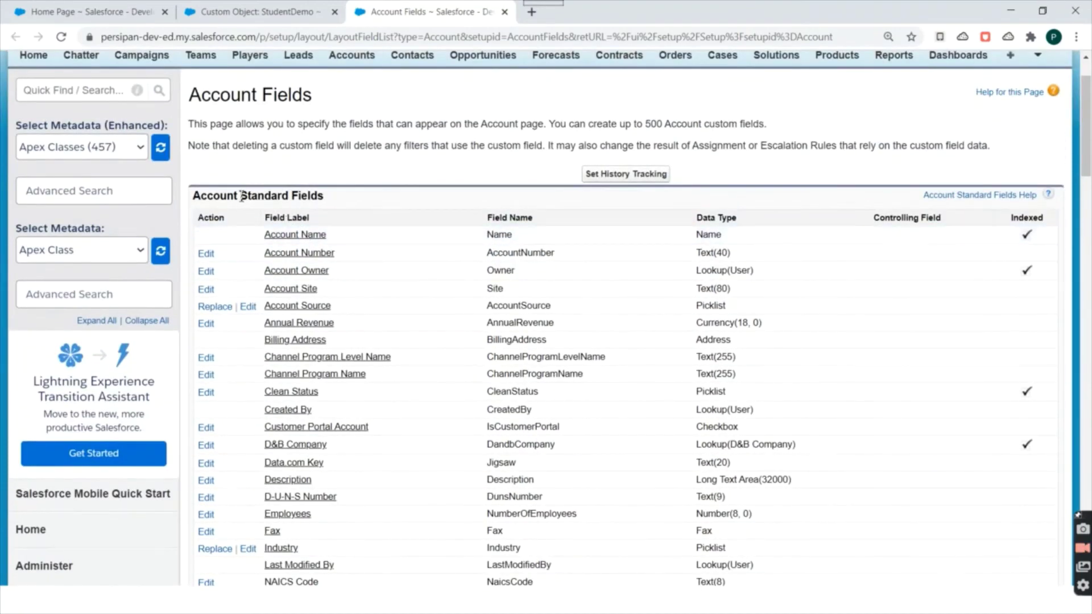
drag(237, 195, 402, 256)
scroll(350, 198, down, 4)
scroll(351, 198, down, 7)
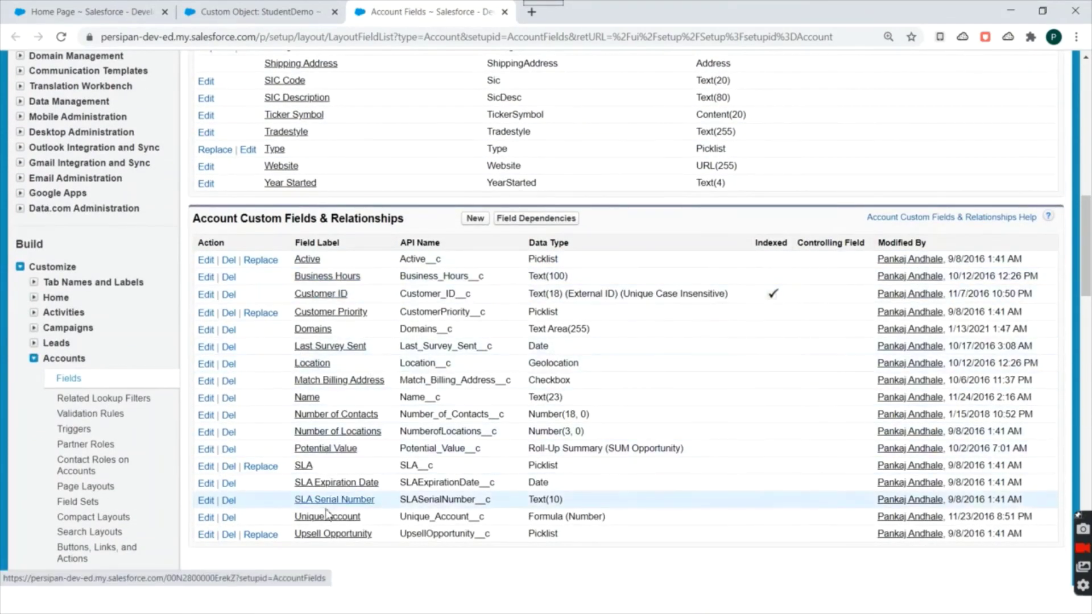
scroll(416, 517, up, 12)
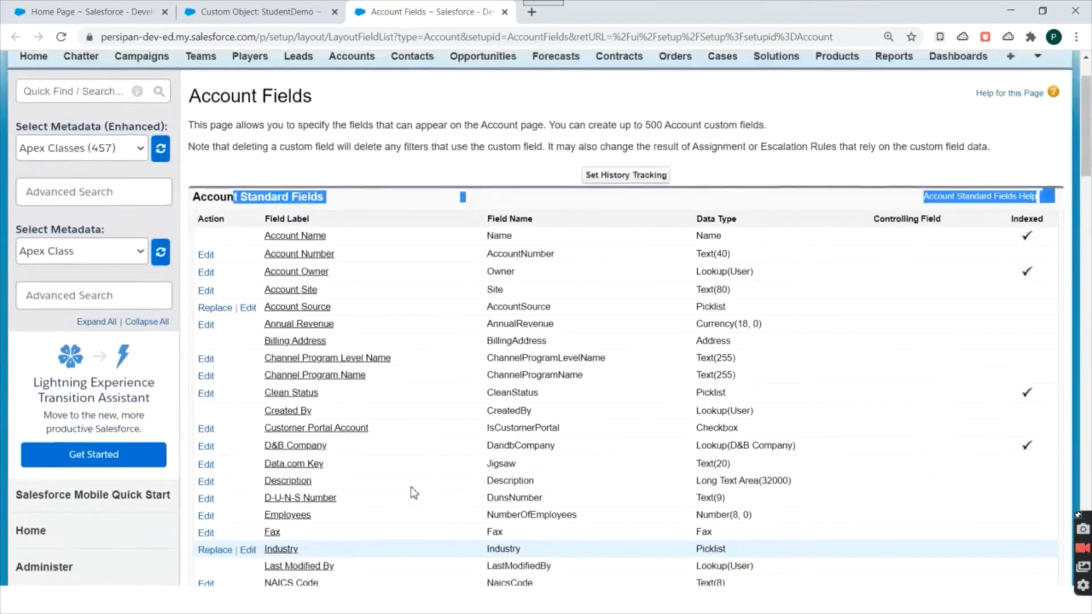
scroll(415, 453, down, 6)
scroll(436, 306, down, 5)
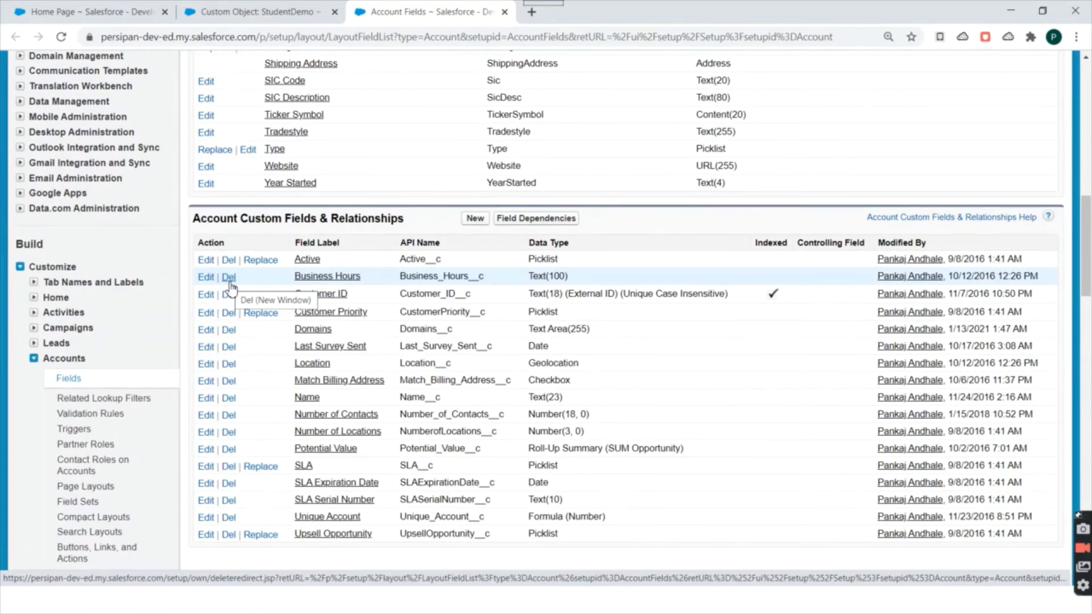
scroll(230, 287, up, 8)
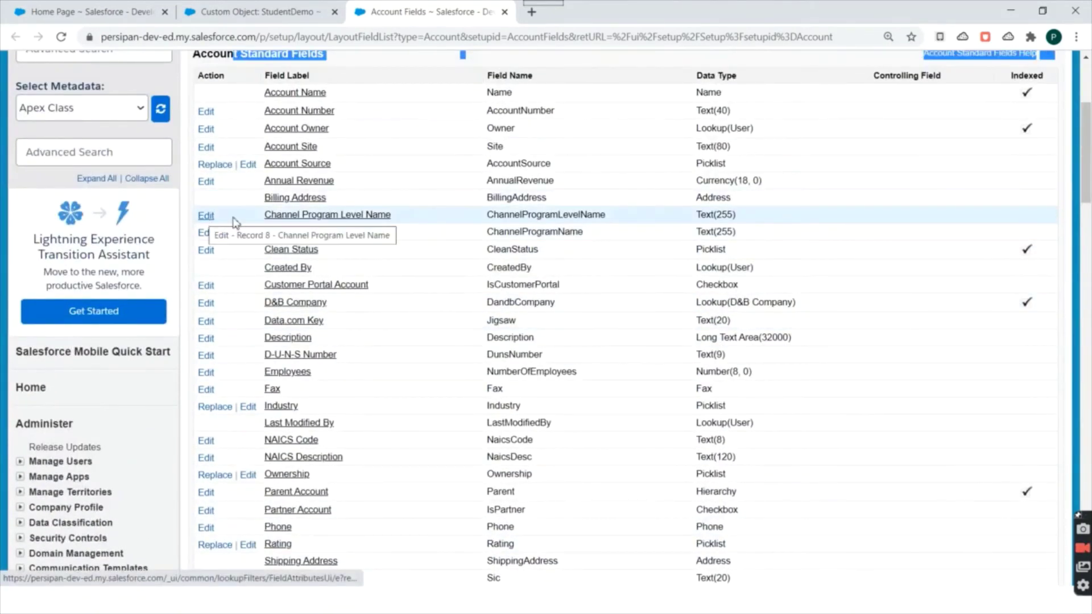
scroll(234, 222, up, 4)
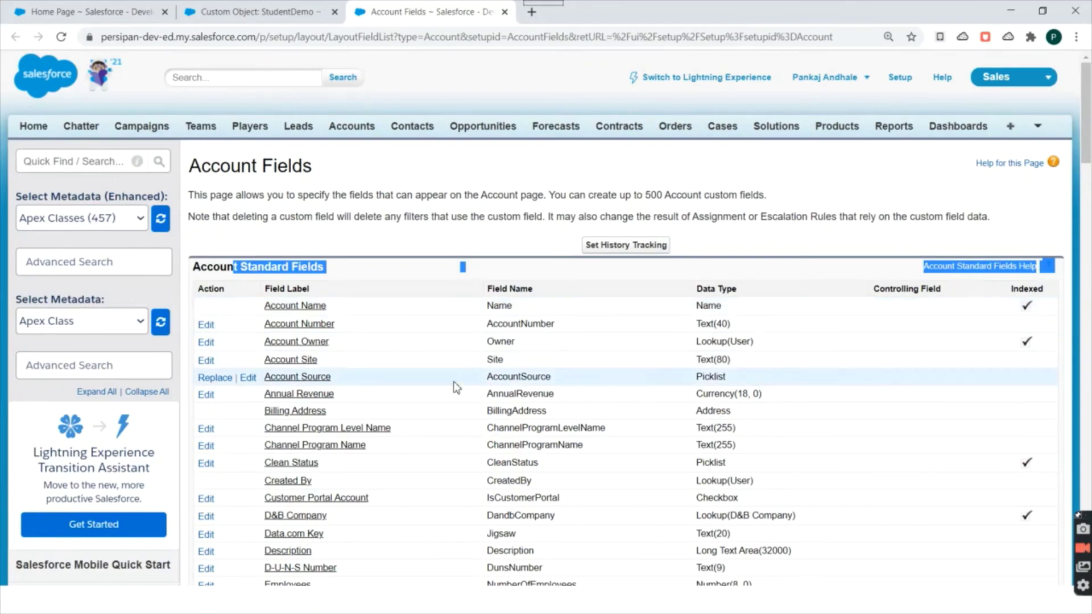
scroll(450, 307, down, 8)
scroll(221, 163, up, 2)
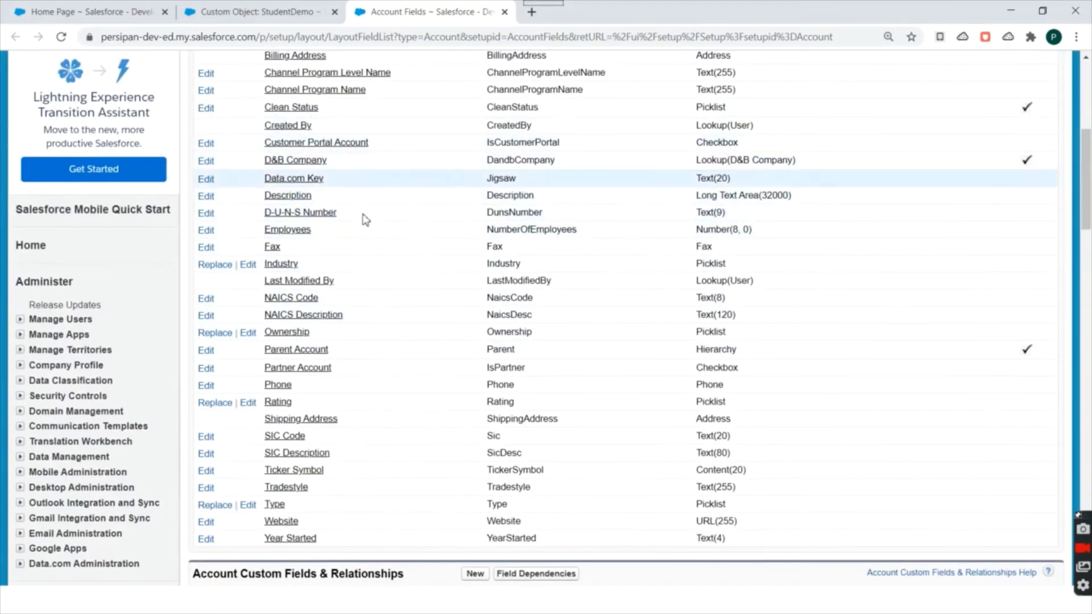
scroll(402, 176, down, 2)
scroll(401, 176, down, 4)
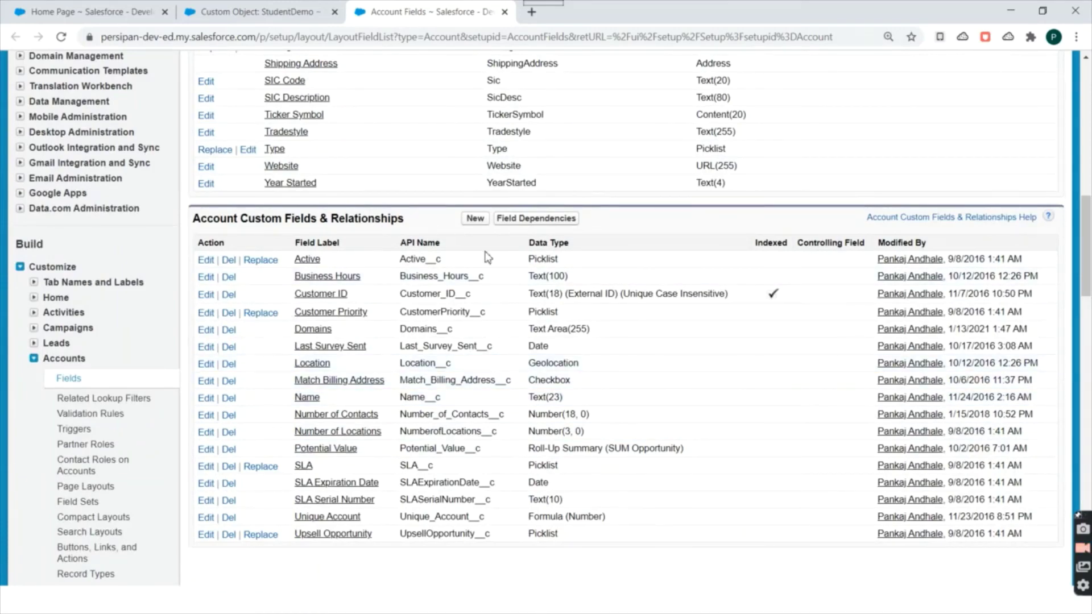
scroll(621, 306, up, 5)
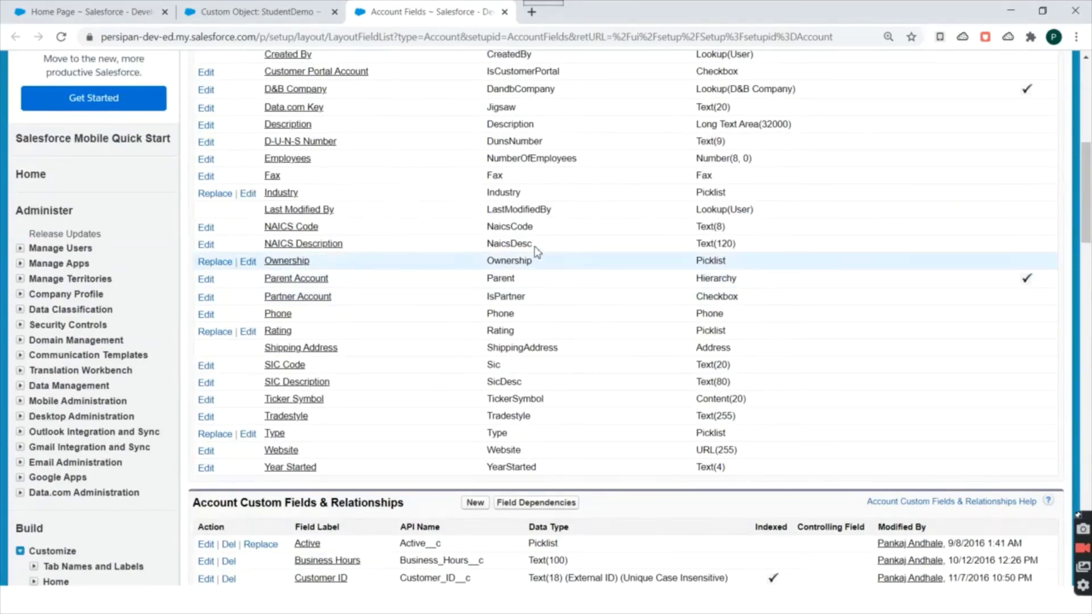
scroll(520, 225, up, 6)
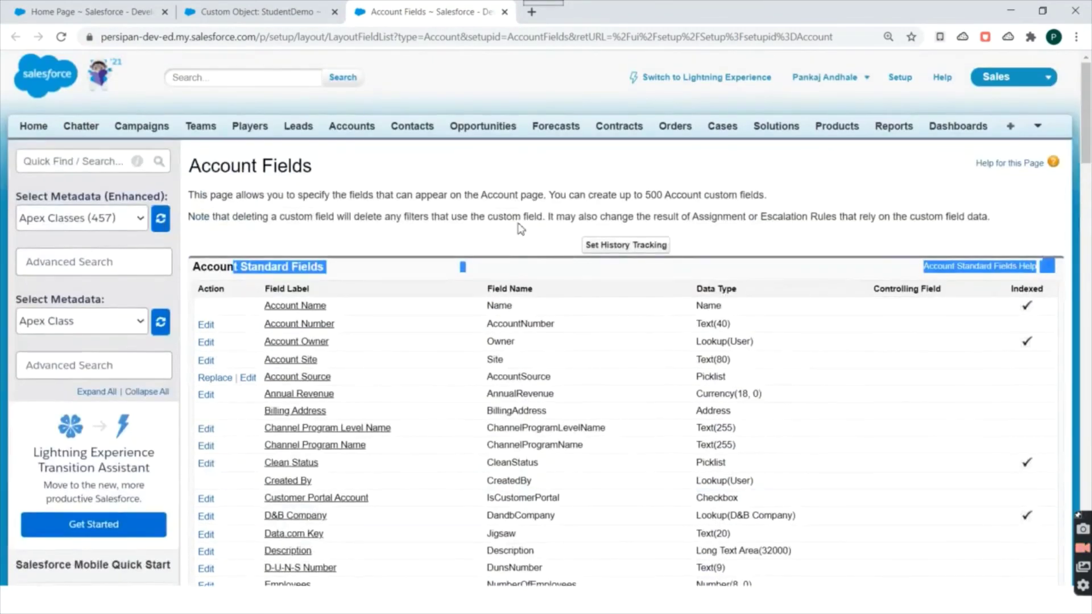
scroll(522, 228, down, 2)
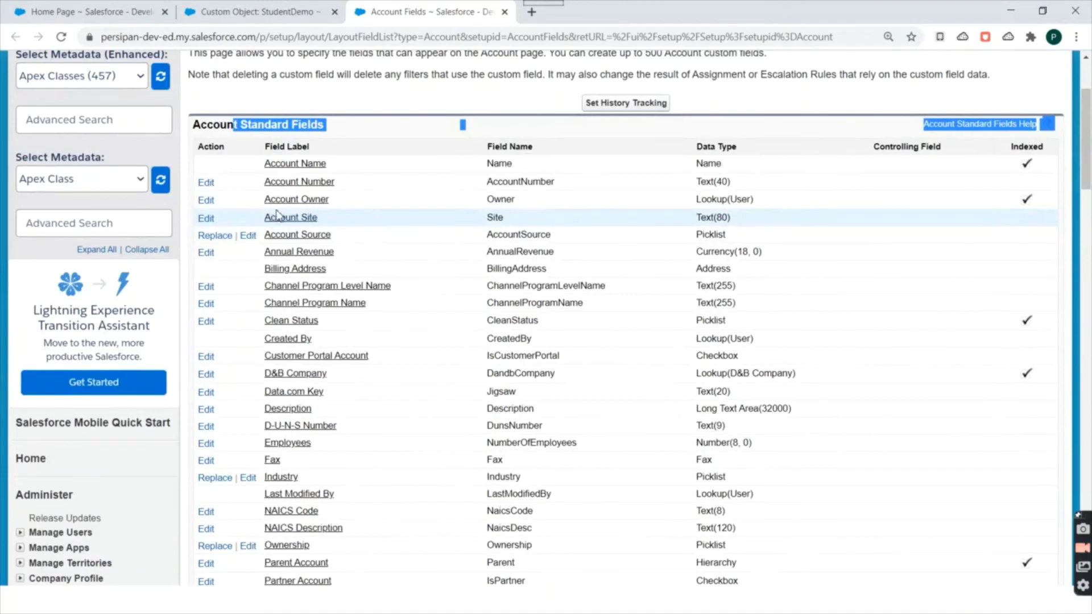
scroll(275, 216, up, 3)
scroll(342, 269, down, 3)
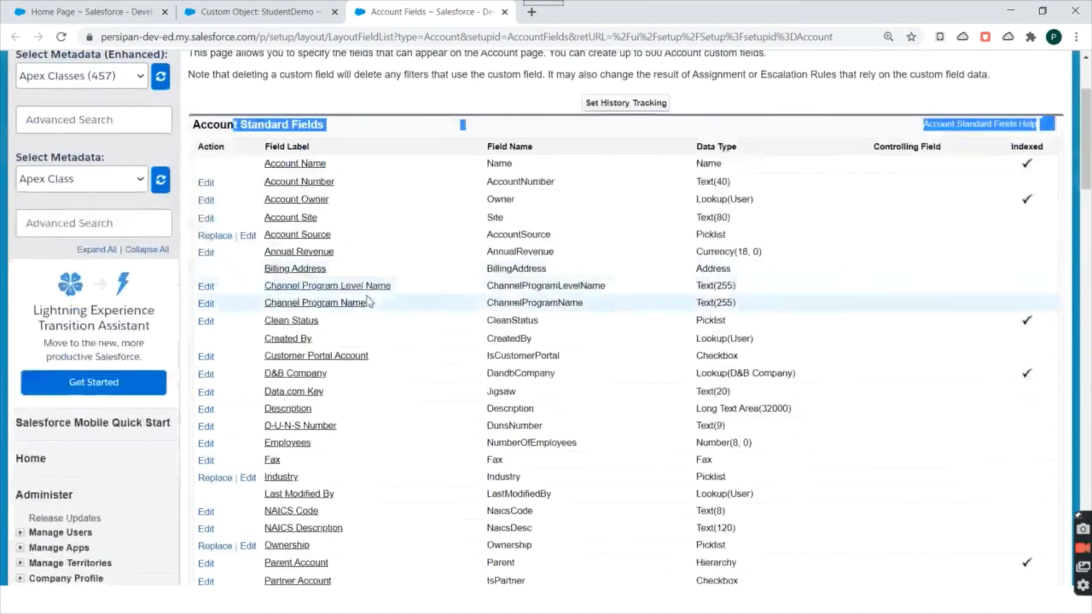
scroll(397, 285, up, 3)
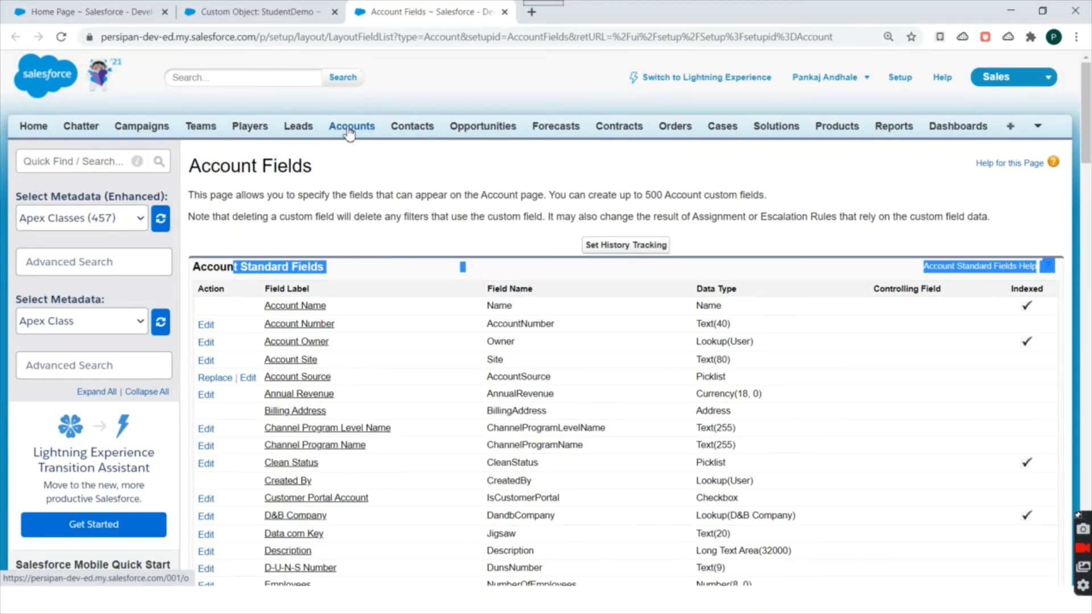
Open the Accounts home page in a new browser tab and switch to it.
middle_click(350, 131)
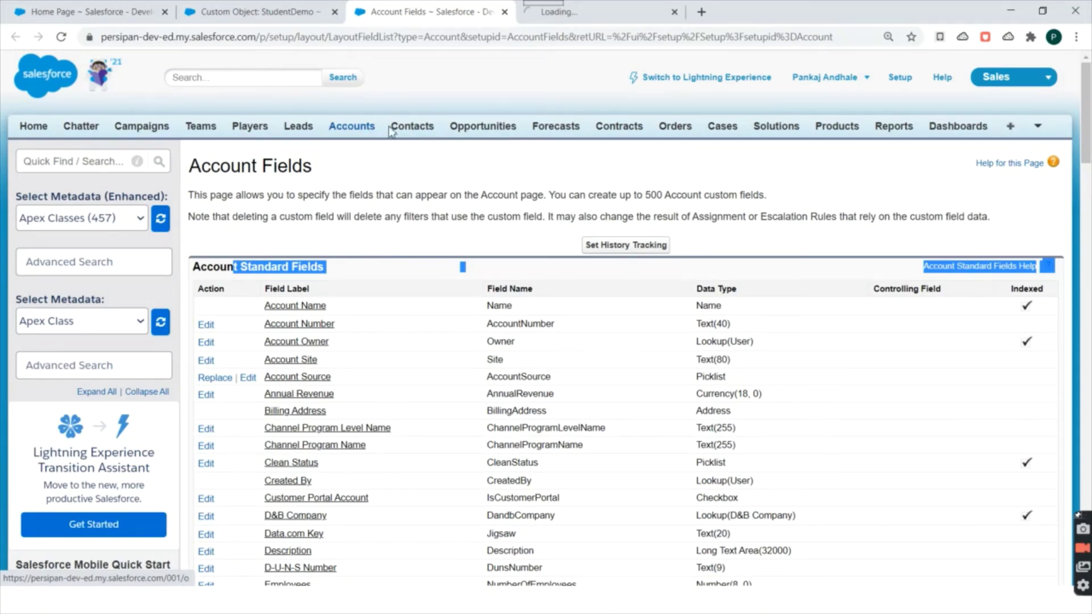
click(552, 9)
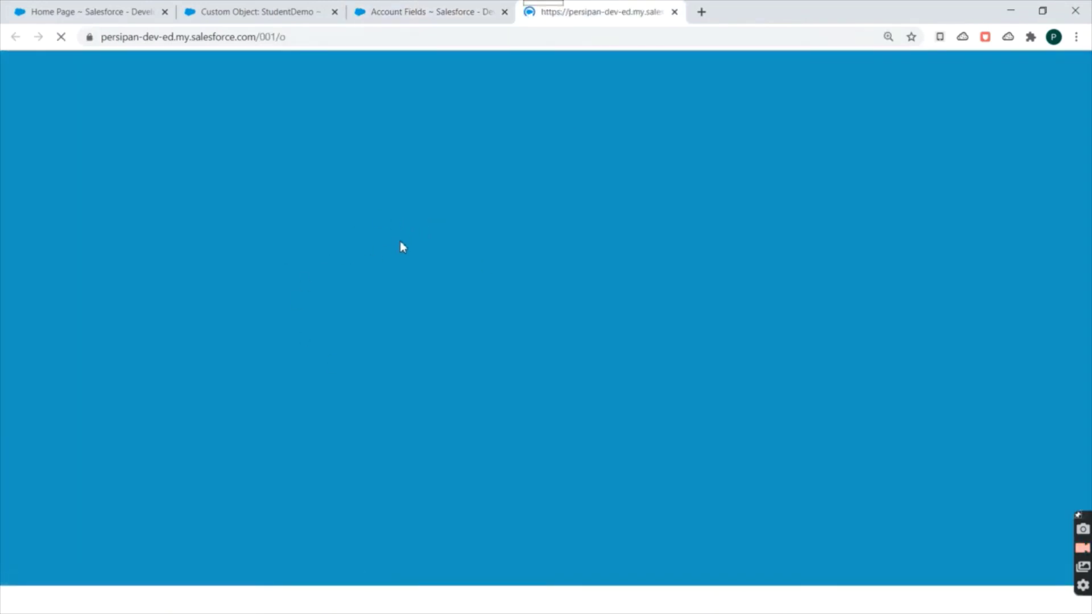
click(399, 10)
click(659, 8)
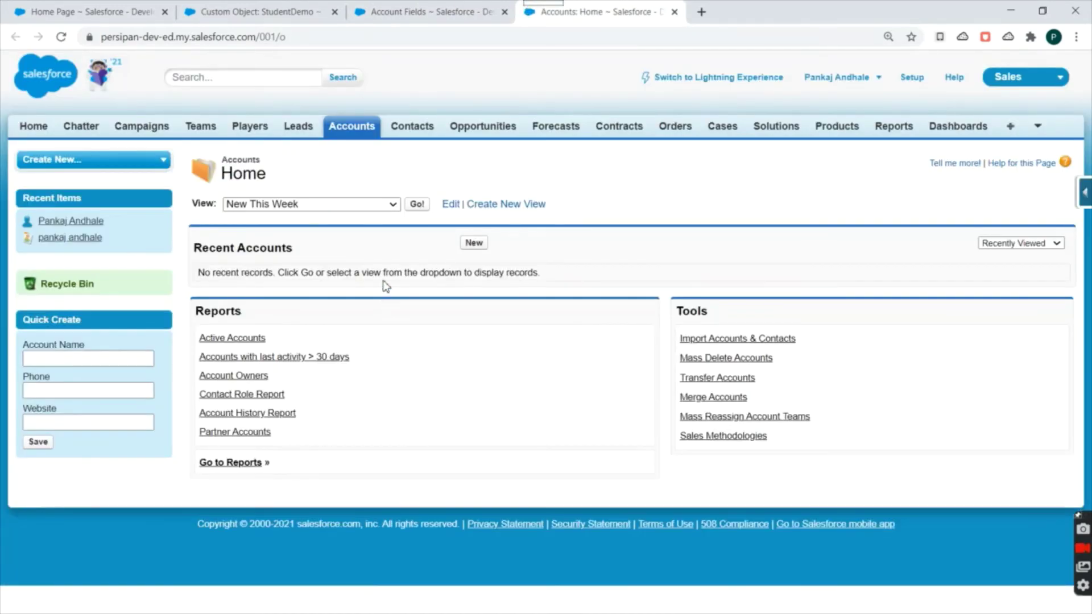
Show the All Accounts list view and bring up link options for the Utah account.
click(353, 206)
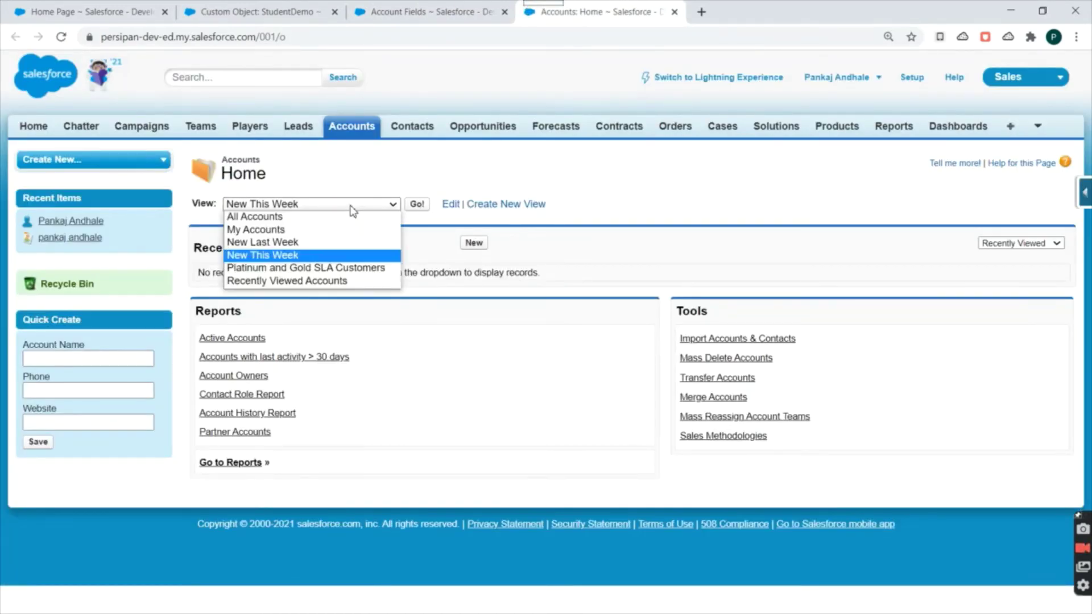
click(259, 217)
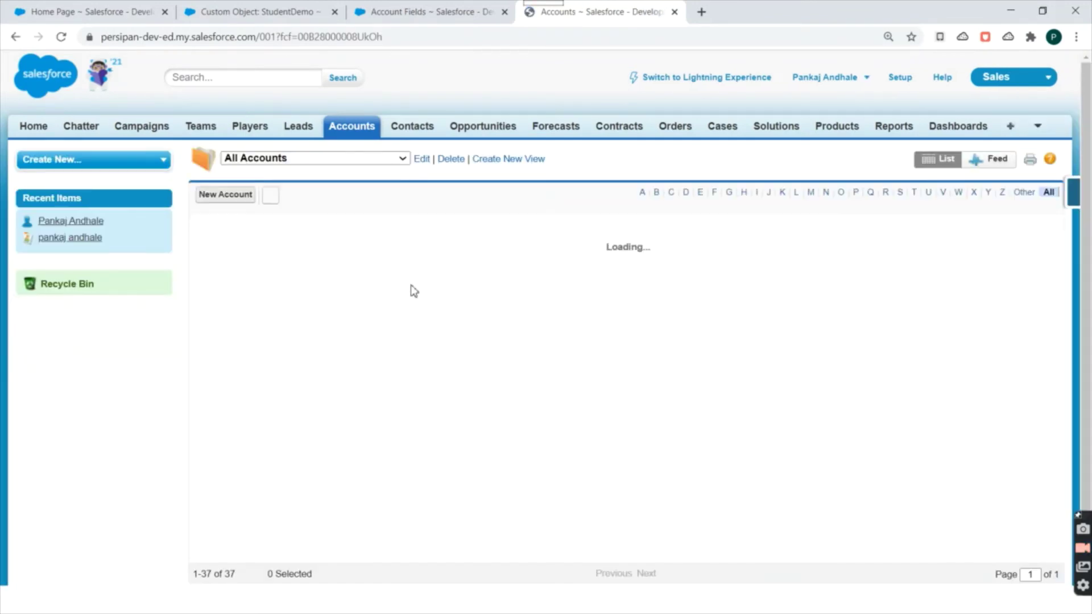
scroll(373, 279, down, 5)
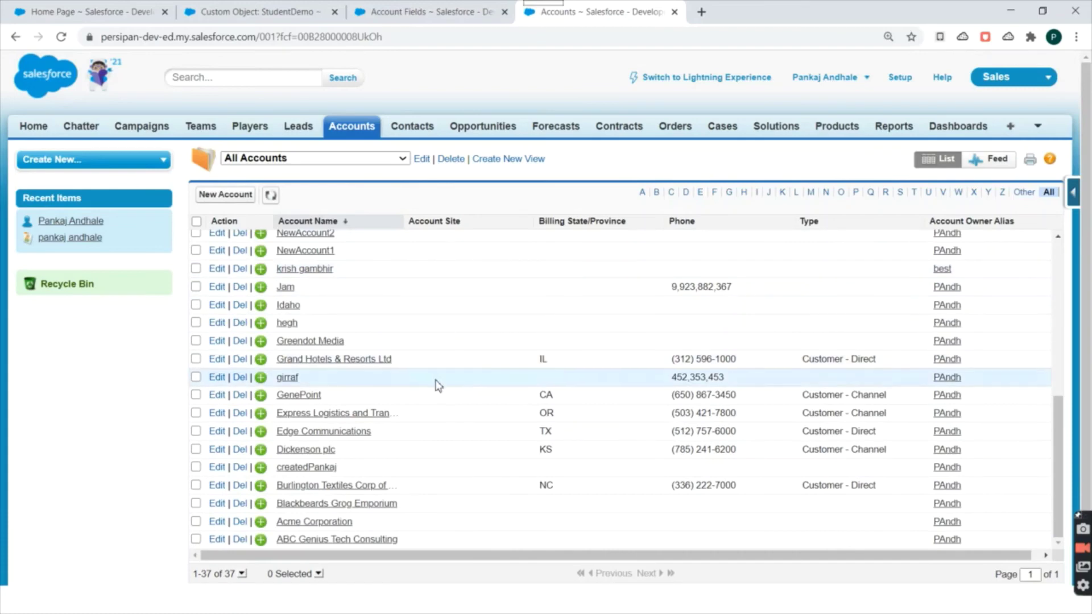
scroll(415, 328, up, 5)
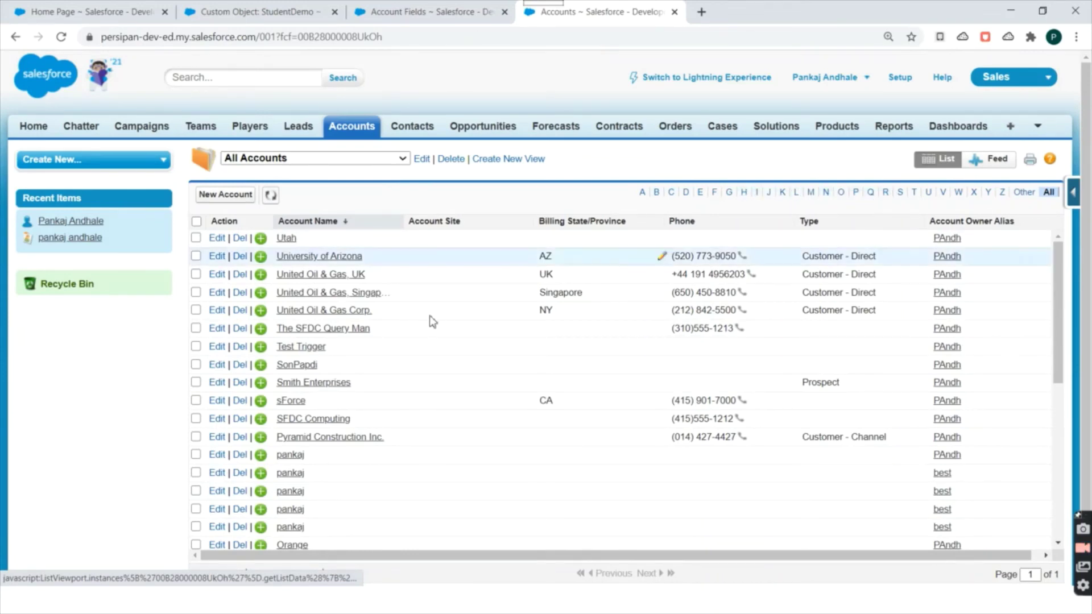
right_click(289, 239)
Open the Utah account in a new tab and scroll through its details.
click(313, 247)
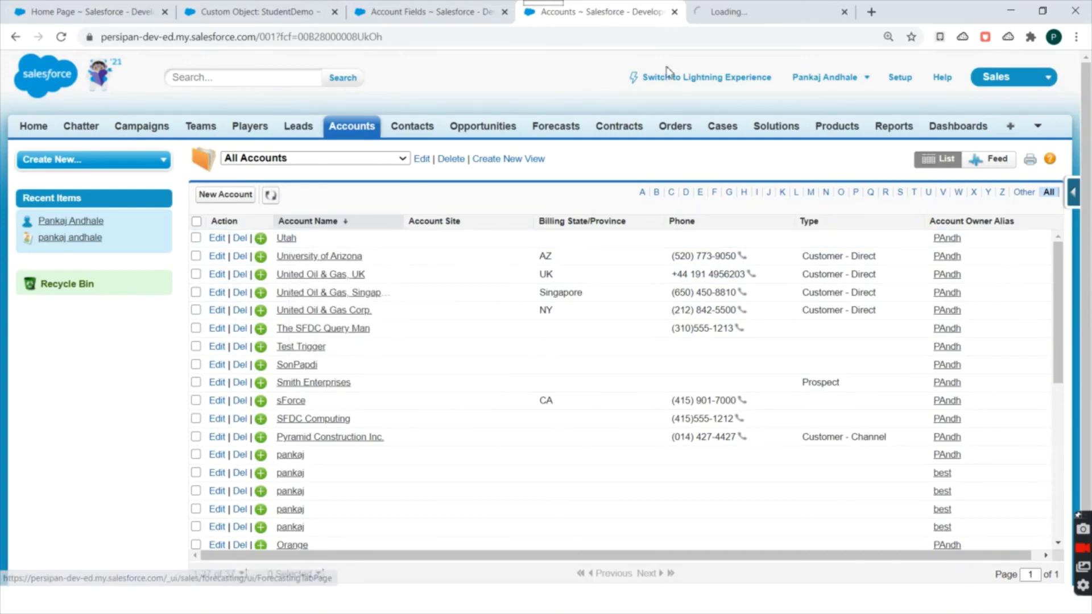
click(738, 5)
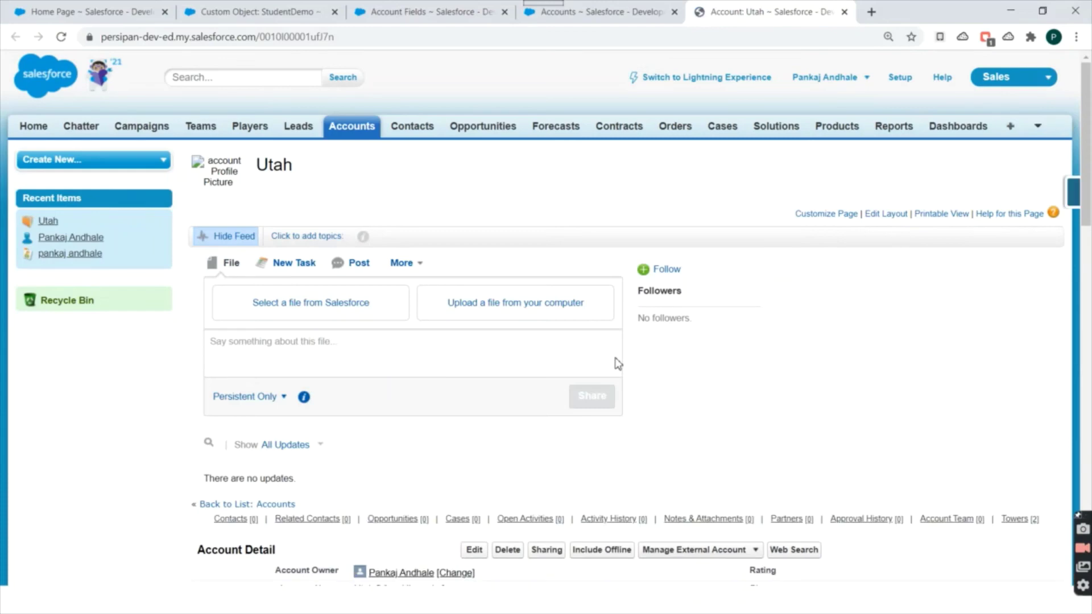
scroll(714, 278, down, 3)
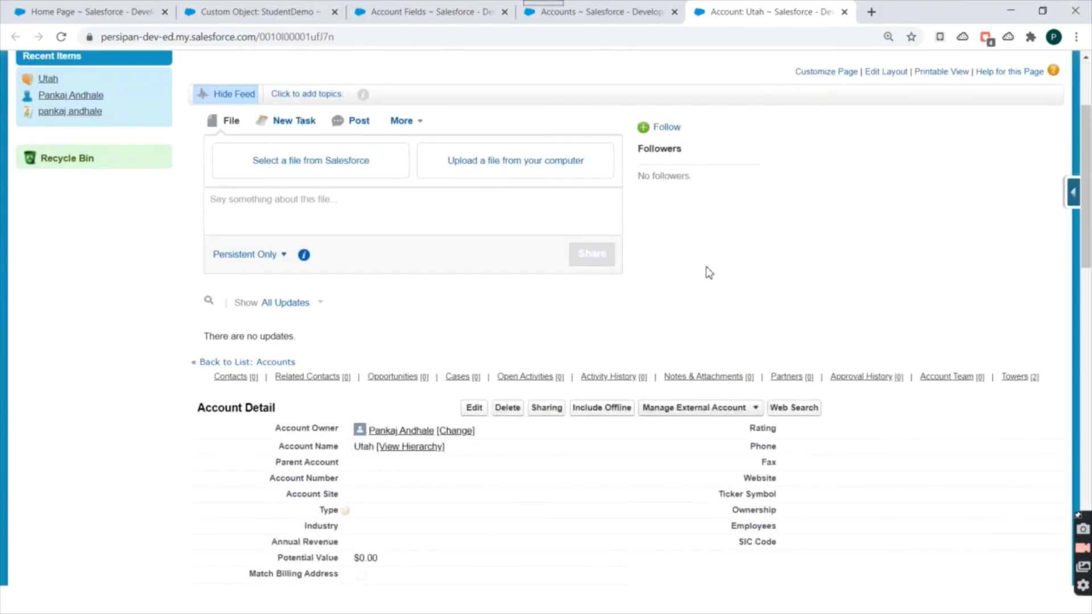
scroll(708, 272, down, 3)
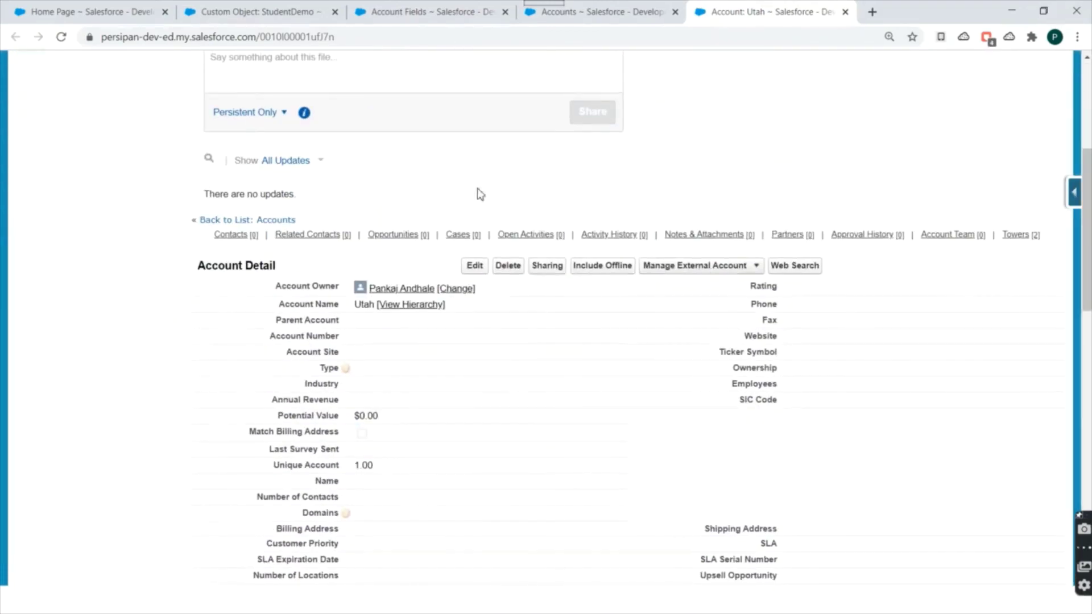
scroll(608, 348, down, 1)
scroll(608, 348, down, 2)
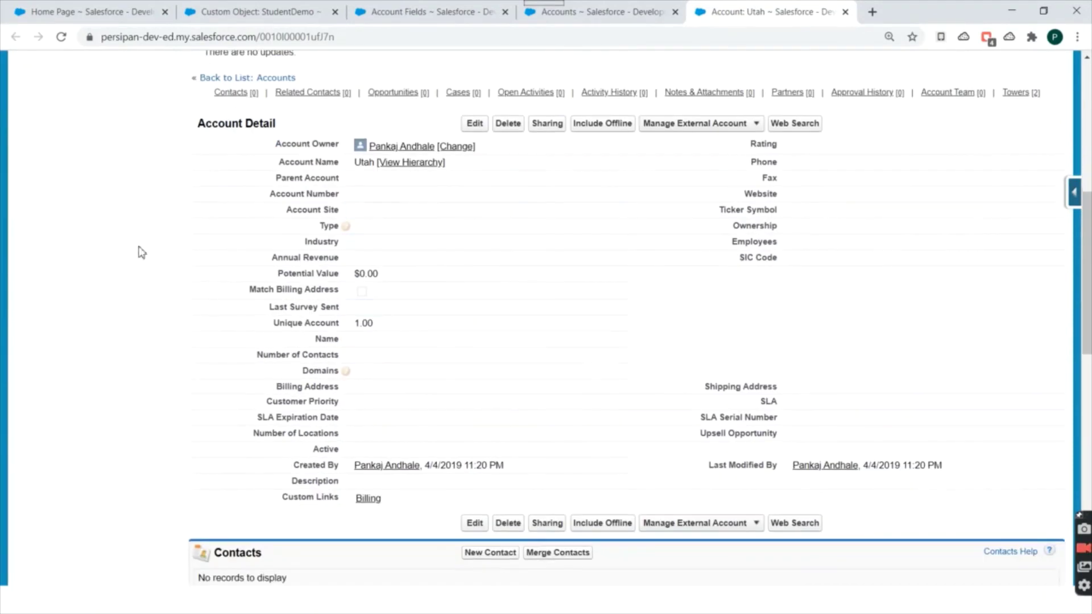
scroll(436, 246, down, 4)
scroll(383, 382, up, 4)
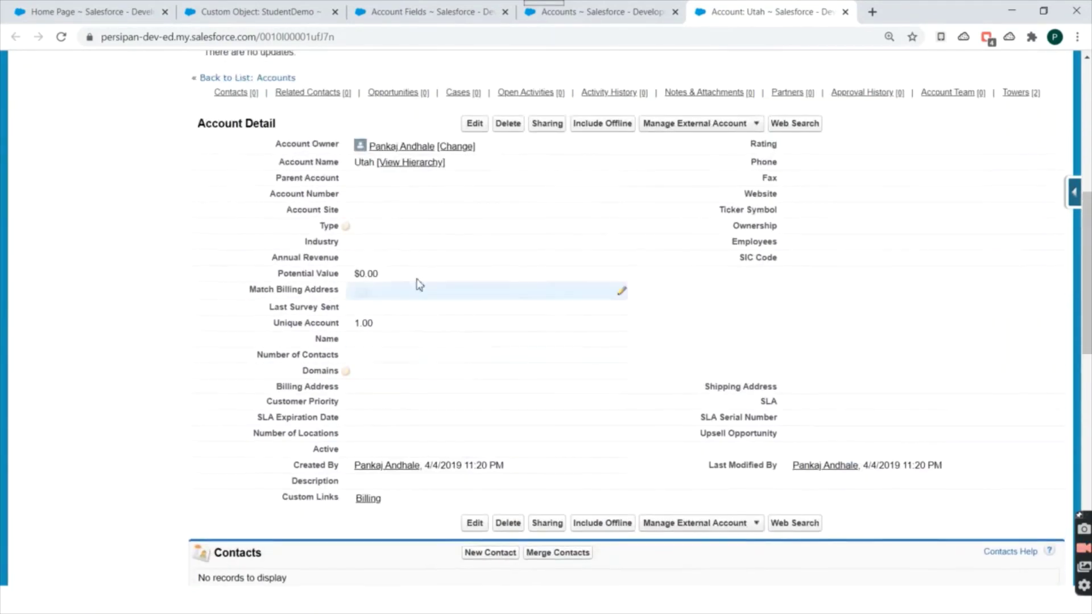
scroll(429, 405, up, 3)
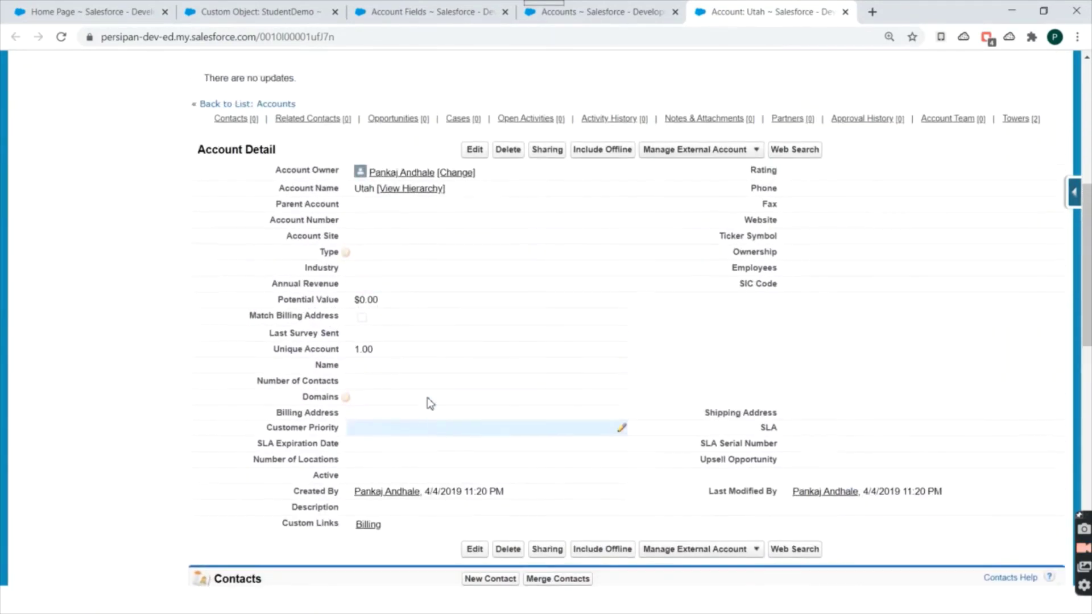
Highlight the Account Owner and Account Name labels, then return to the All Accounts list.
drag(272, 294, 342, 289)
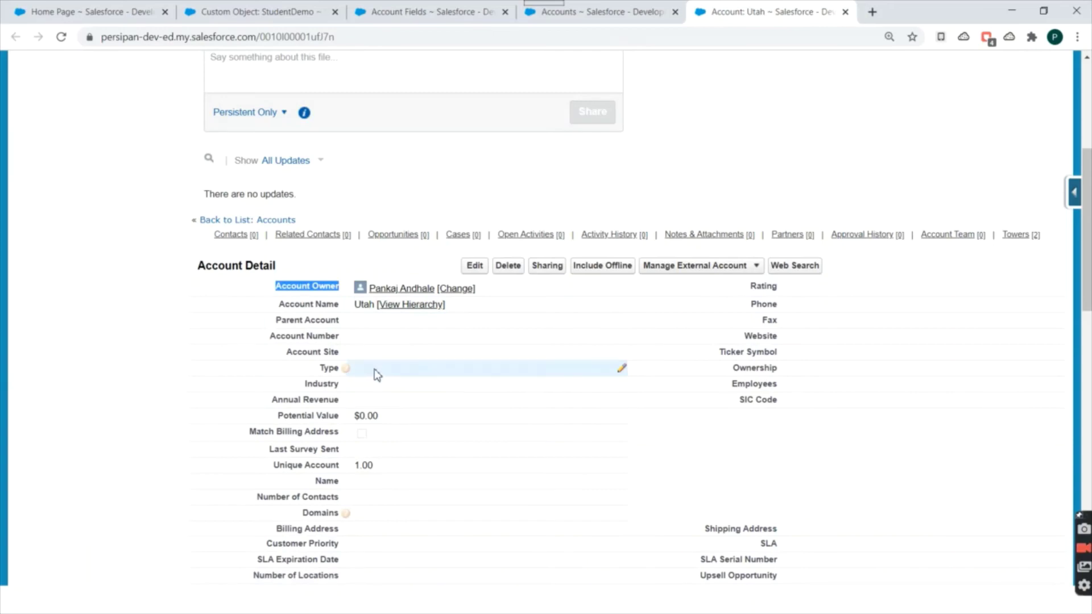
scroll(298, 279, down, 1)
drag(271, 239, 347, 239)
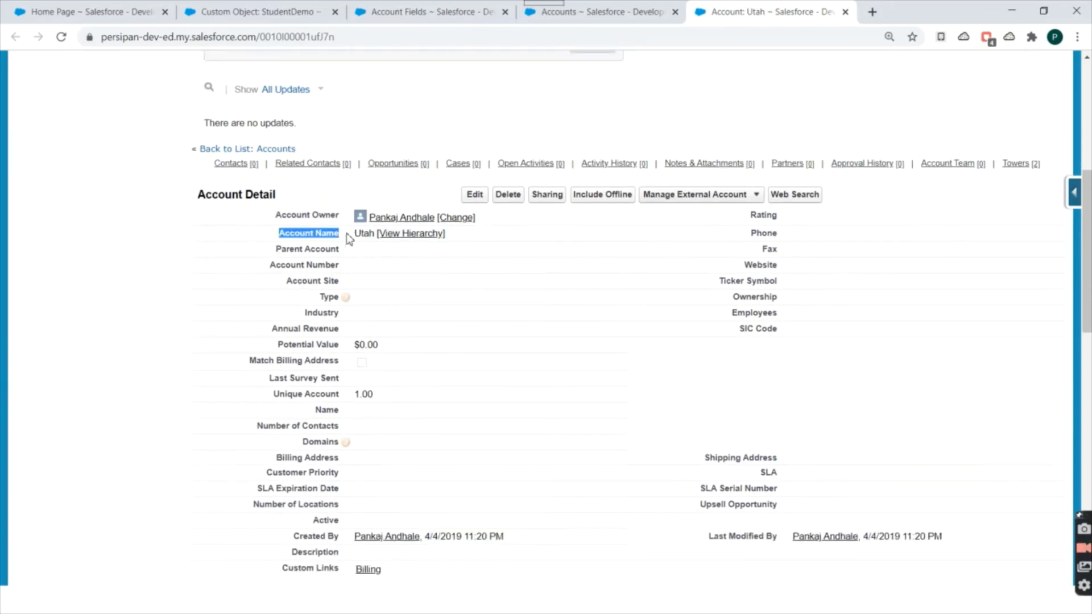
scroll(609, 307, down, 2)
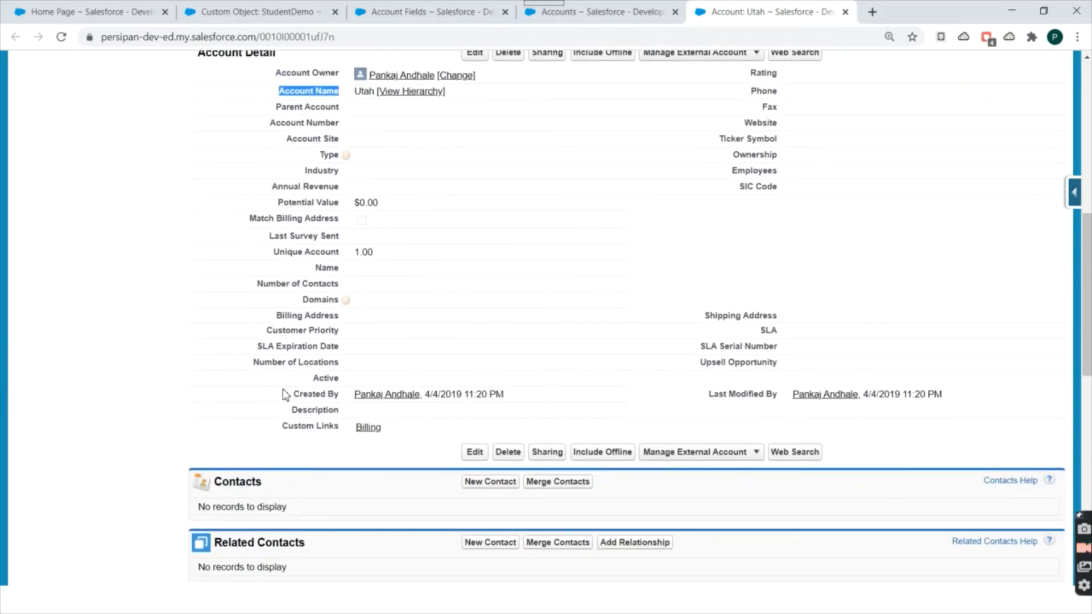
drag(284, 394, 367, 392)
scroll(337, 444, down, 1)
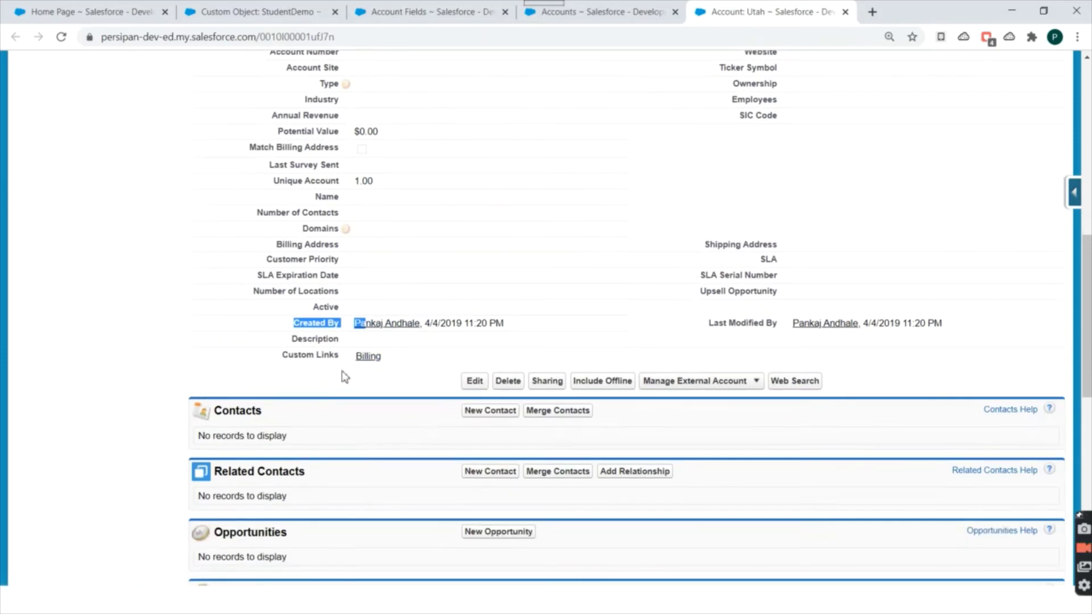
scroll(751, 390, up, 3)
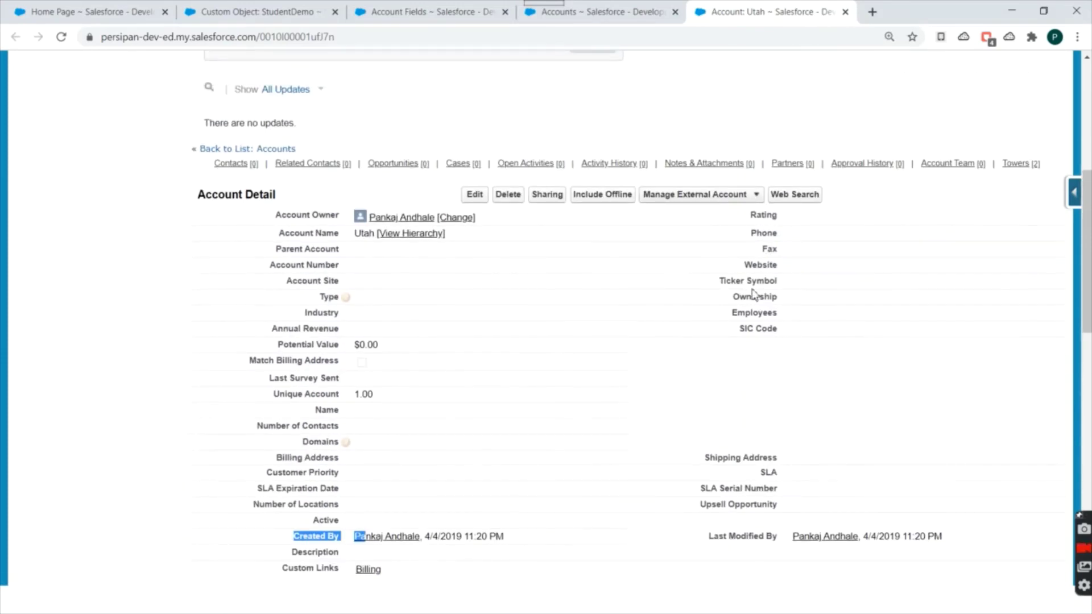
scroll(707, 320, up, 5)
click(603, 12)
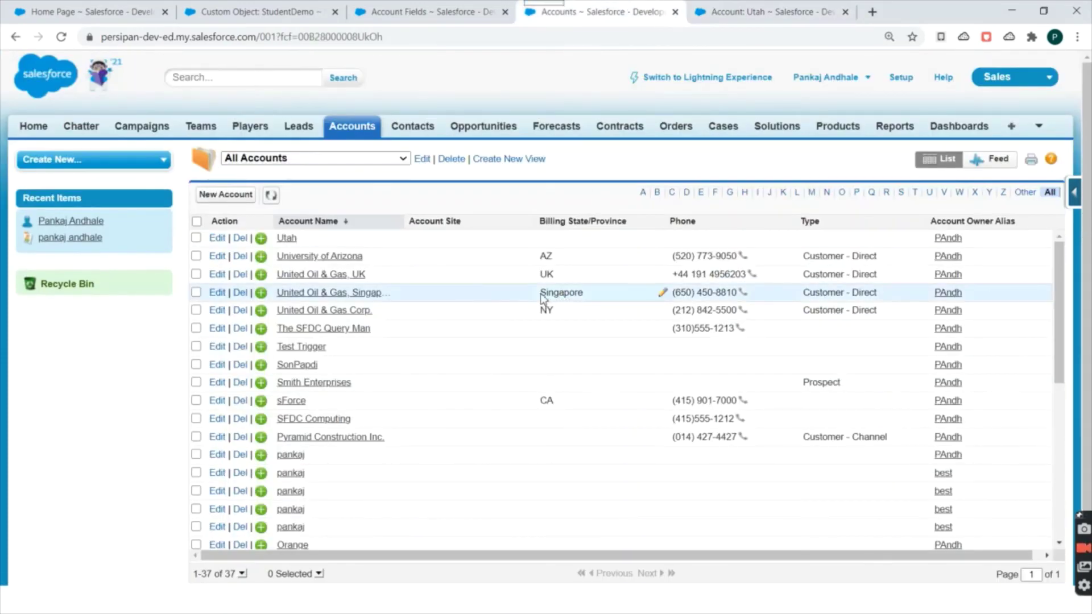
Open the New Account form and point out the required Account Name label.
click(238, 199)
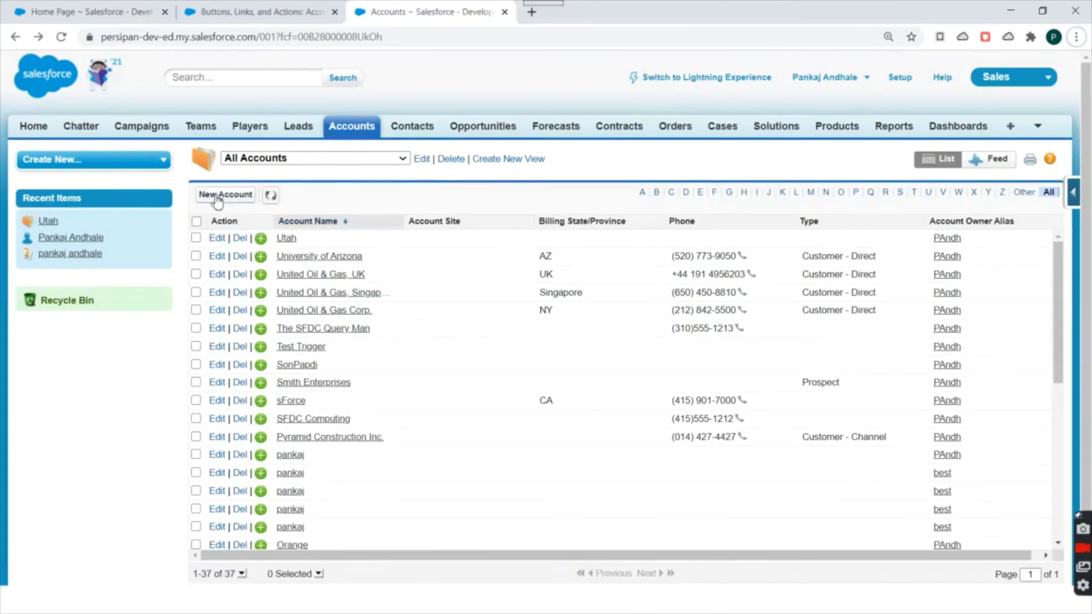
click(216, 200)
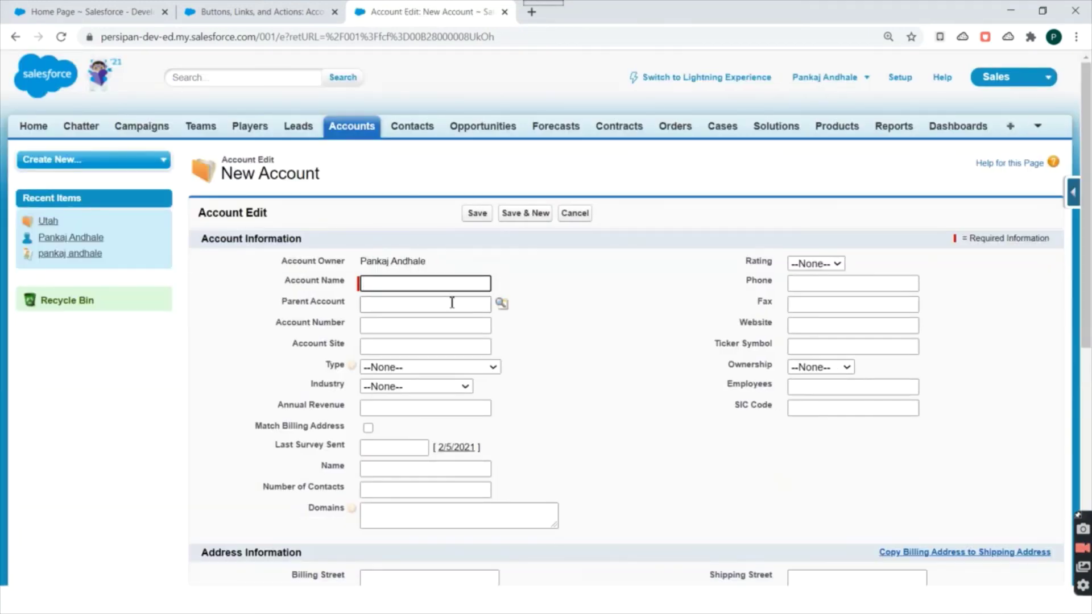
drag(276, 282, 351, 283)
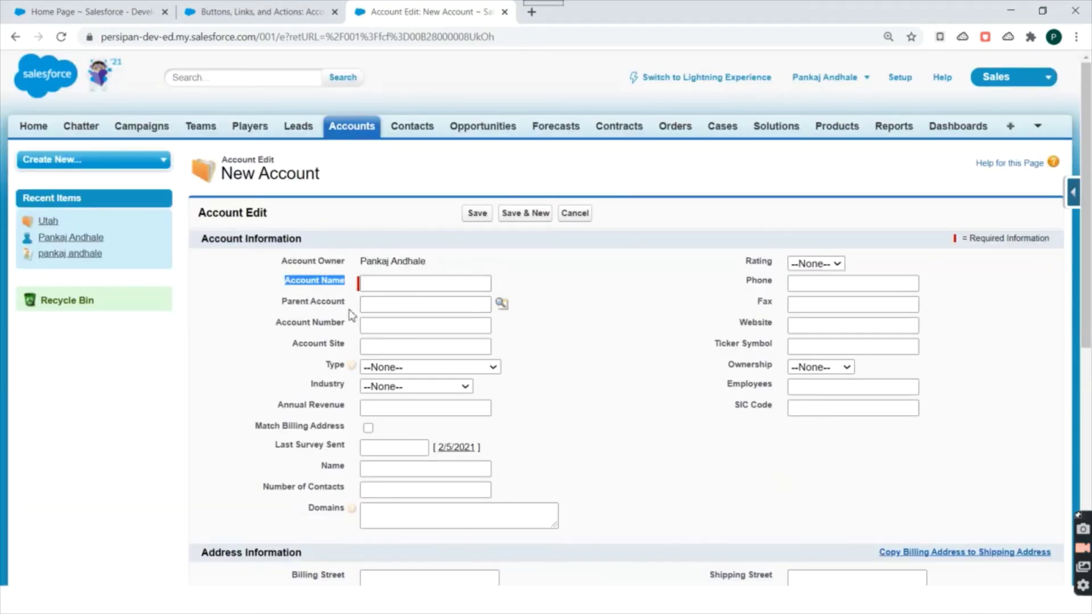
scroll(578, 302, down, 3)
scroll(570, 297, up, 1)
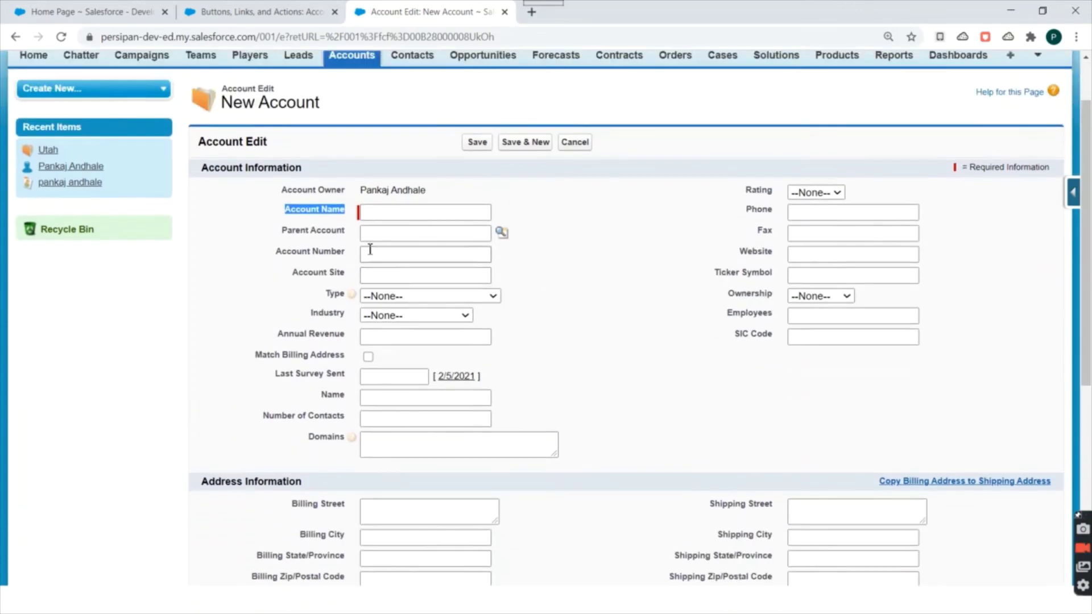
Focus the empty Account Name field, dismiss the suggested name, and look over the form.
click(364, 215)
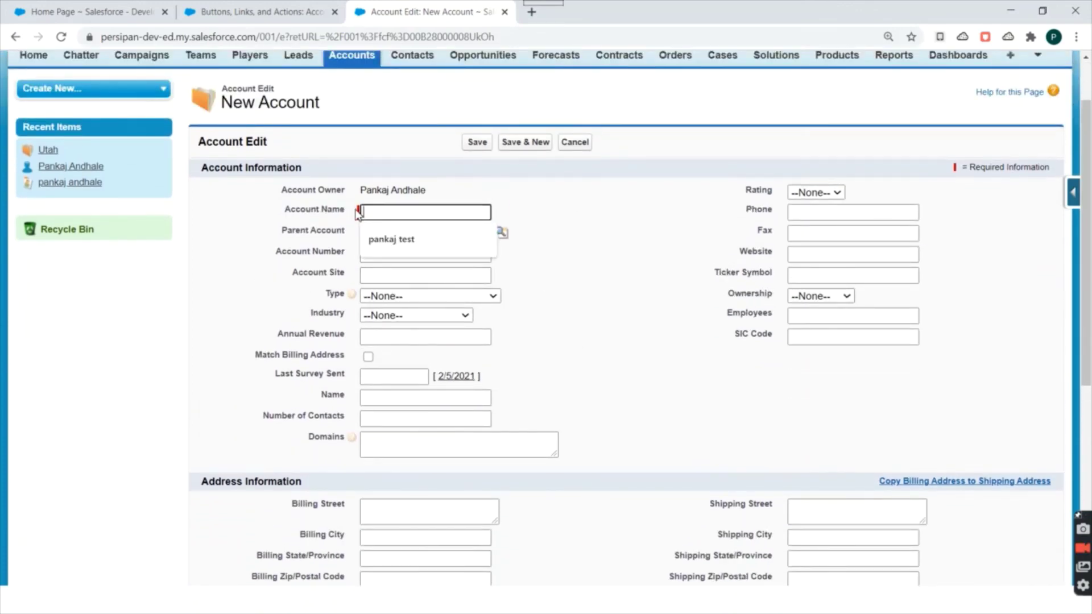
click(359, 223)
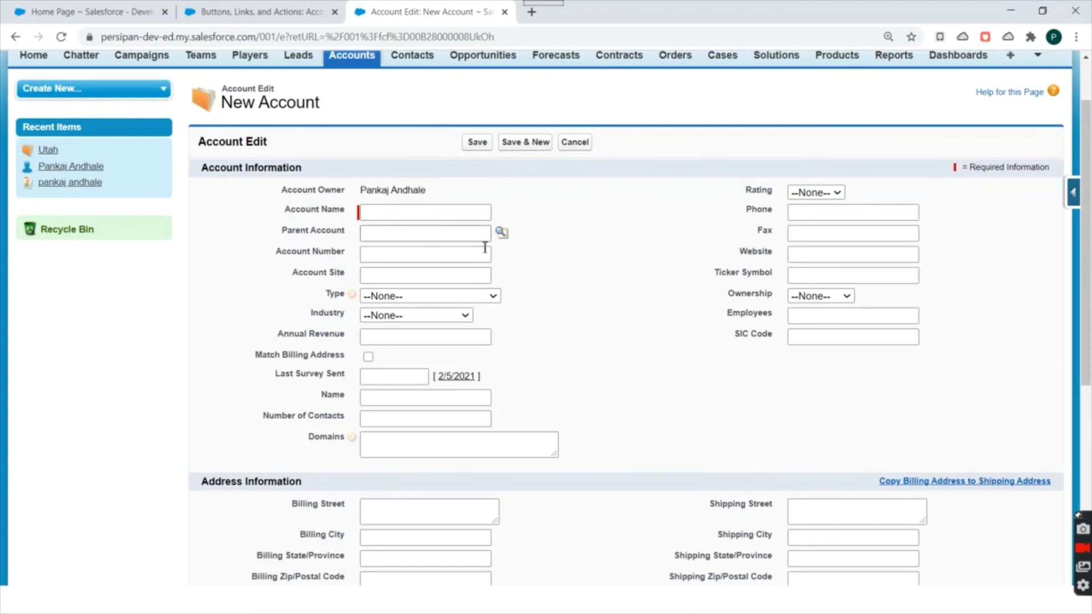
scroll(523, 240, down, 4)
scroll(521, 239, up, 1)
scroll(521, 239, up, 5)
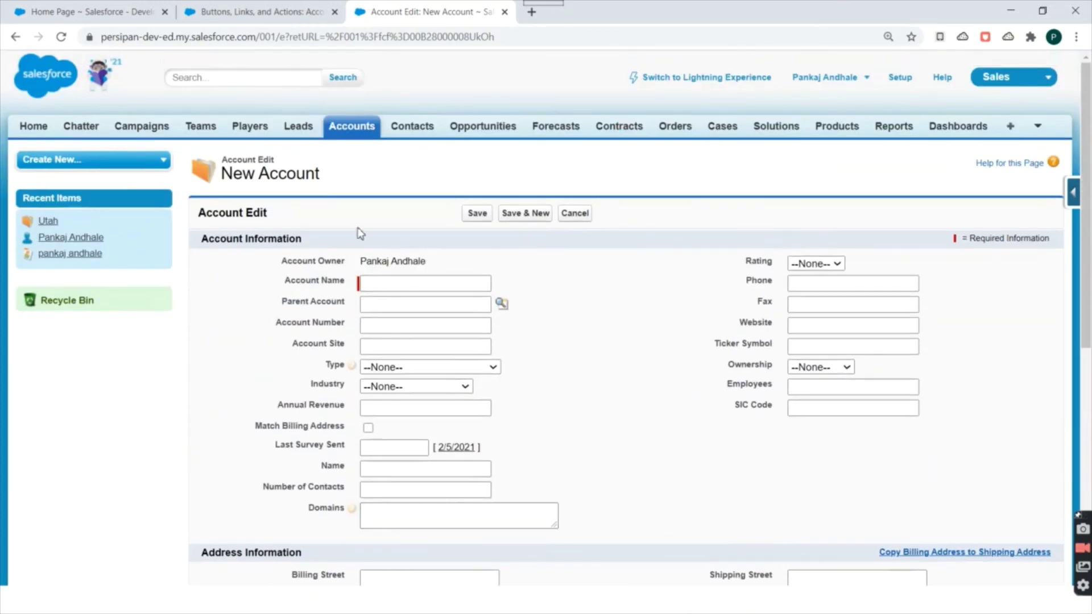
scroll(505, 267, down, 5)
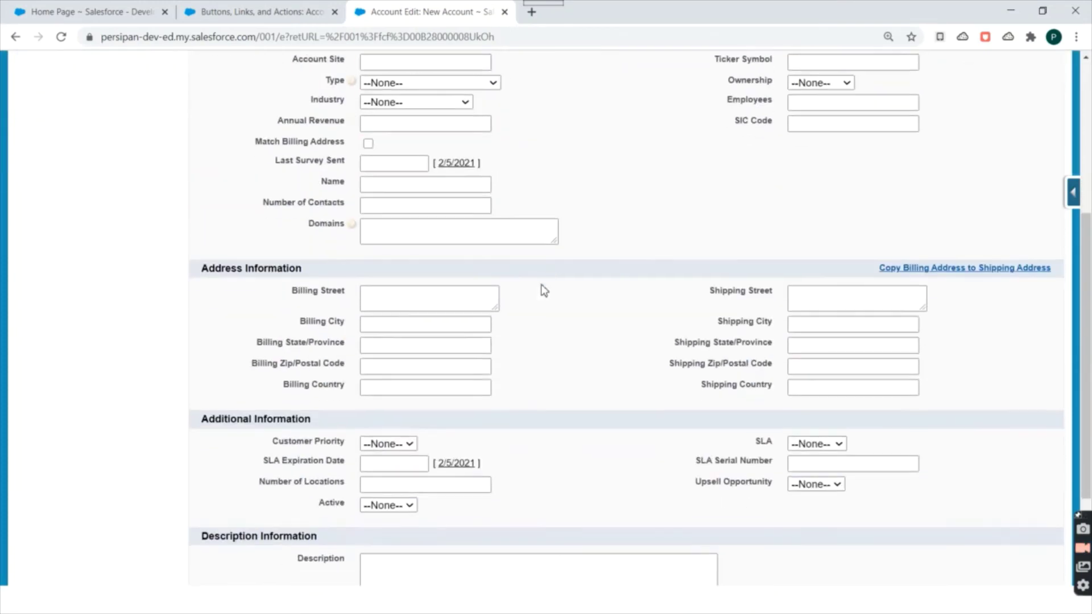
scroll(541, 288, up, 5)
Enter 'test account' as the Account Name, fill in the Website, and save the record.
click(379, 281)
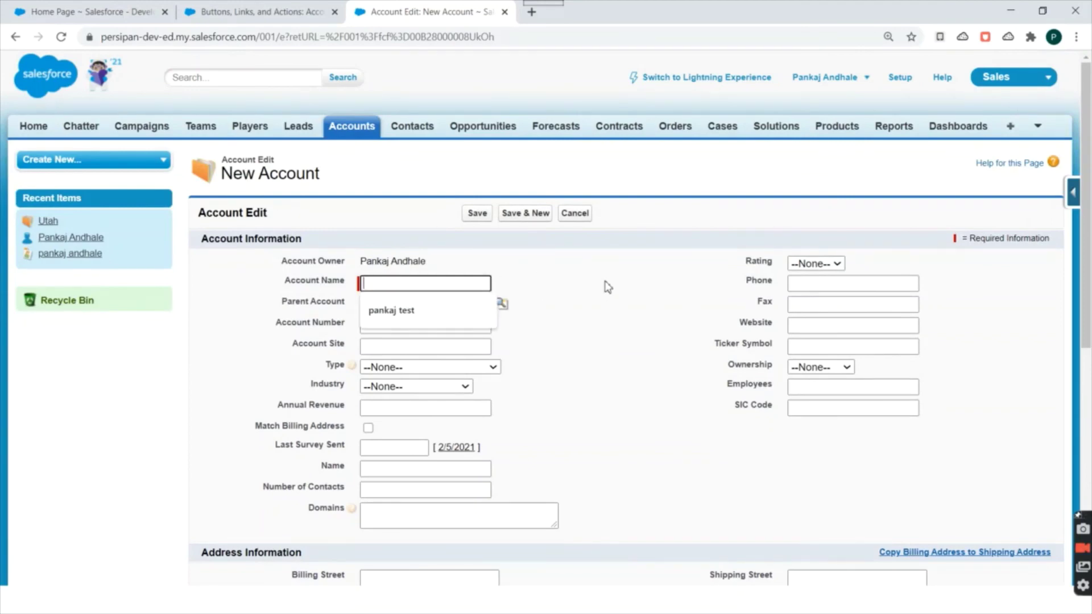
text(test account)
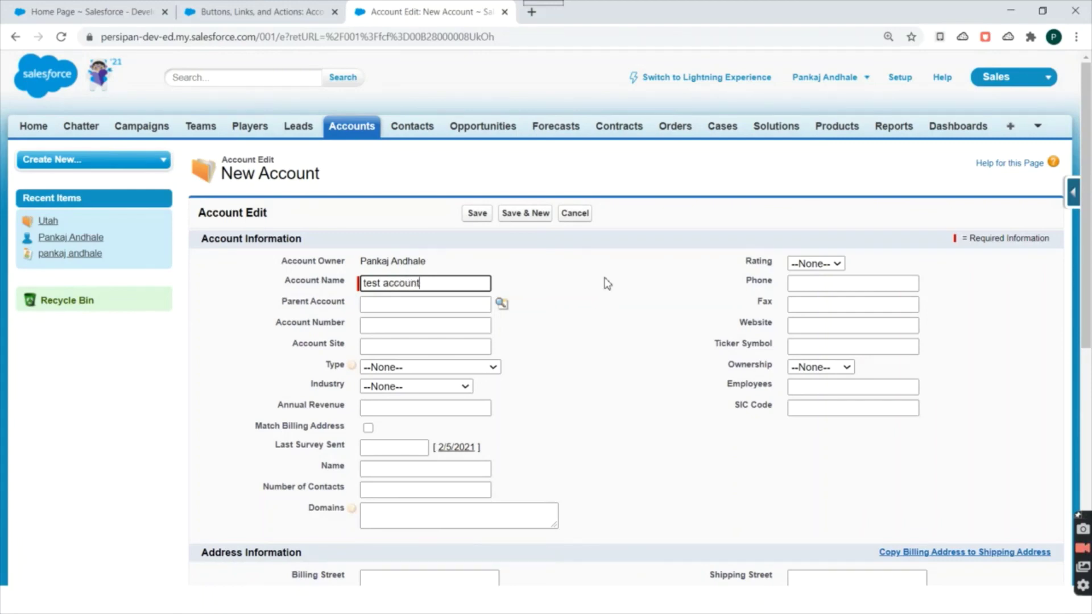
scroll(607, 284, down, 7)
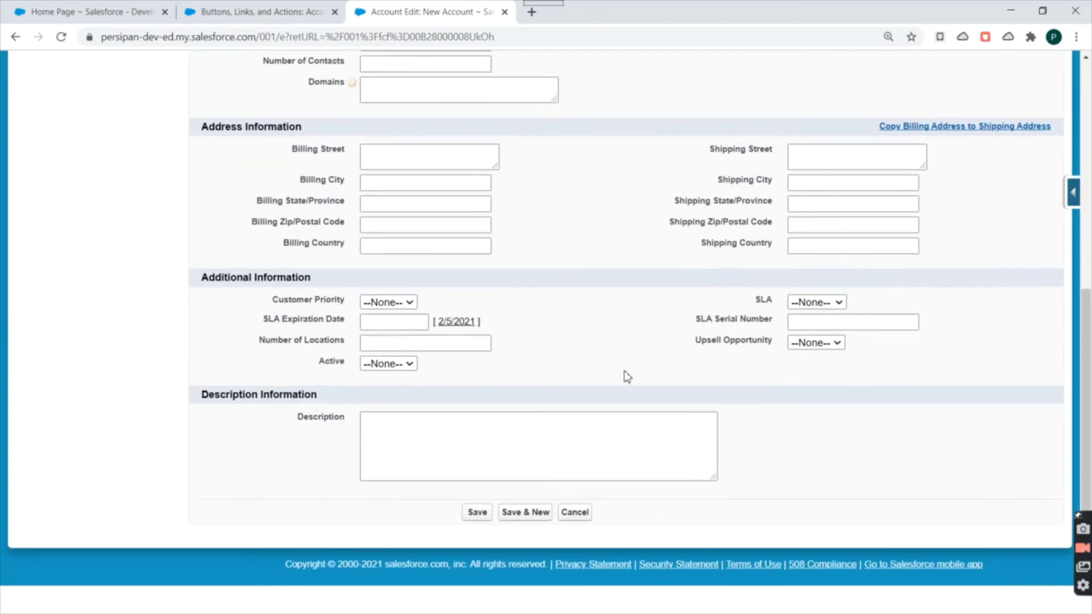
scroll(627, 376, up, 7)
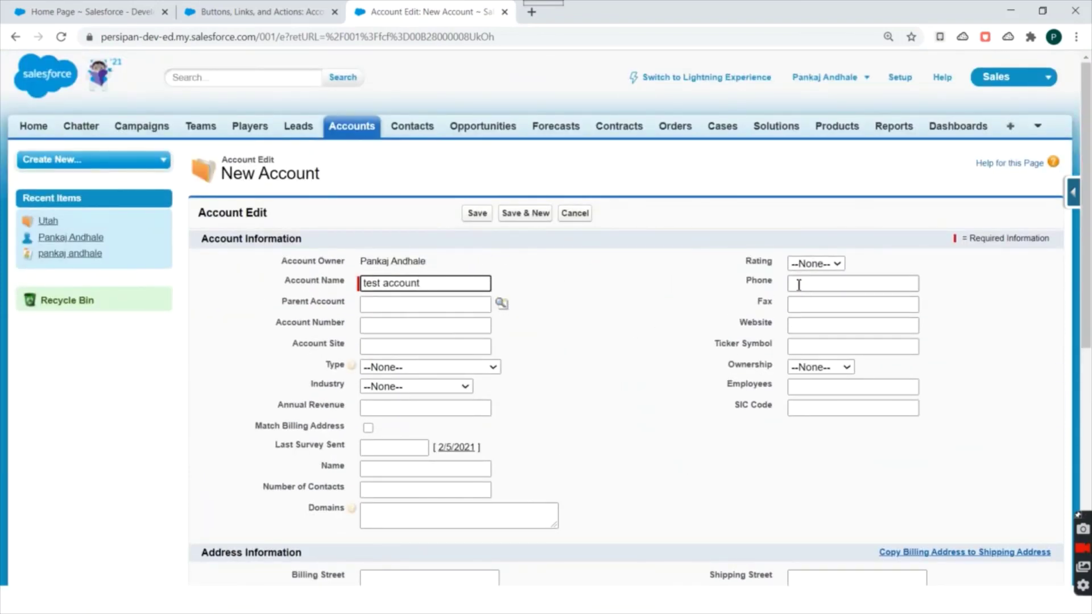
click(807, 325)
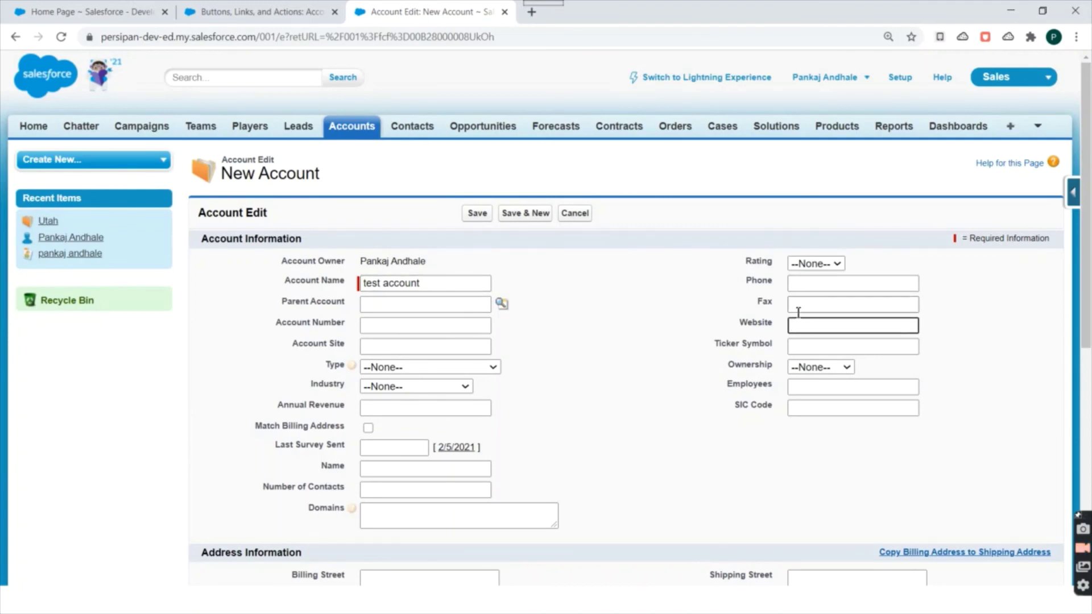
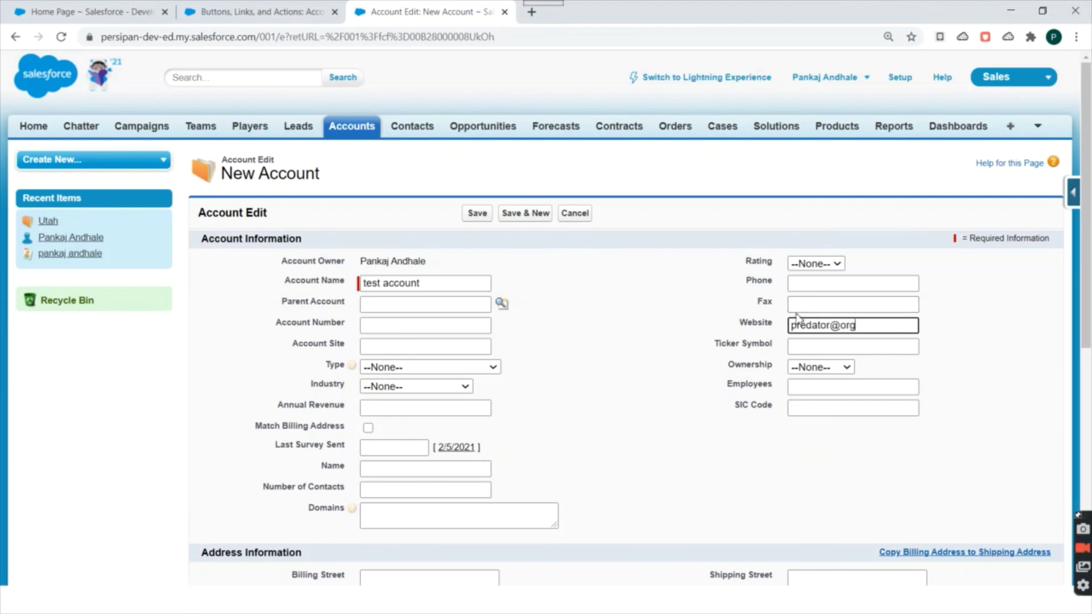
click(477, 213)
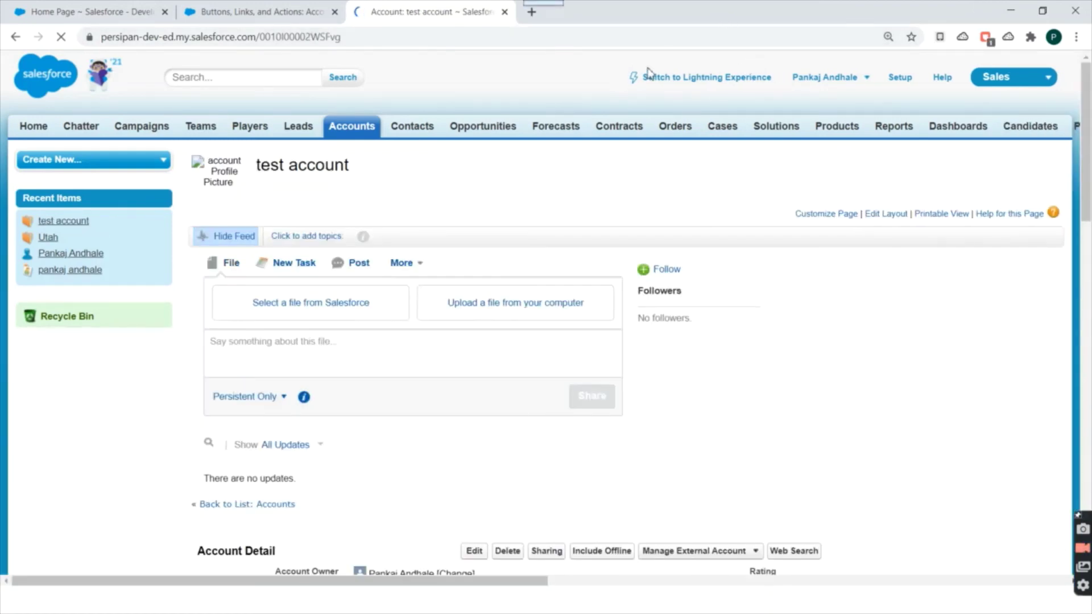
Review the saved test account's name and website, then switch to the Thank You slide.
scroll(568, 134, down, 5)
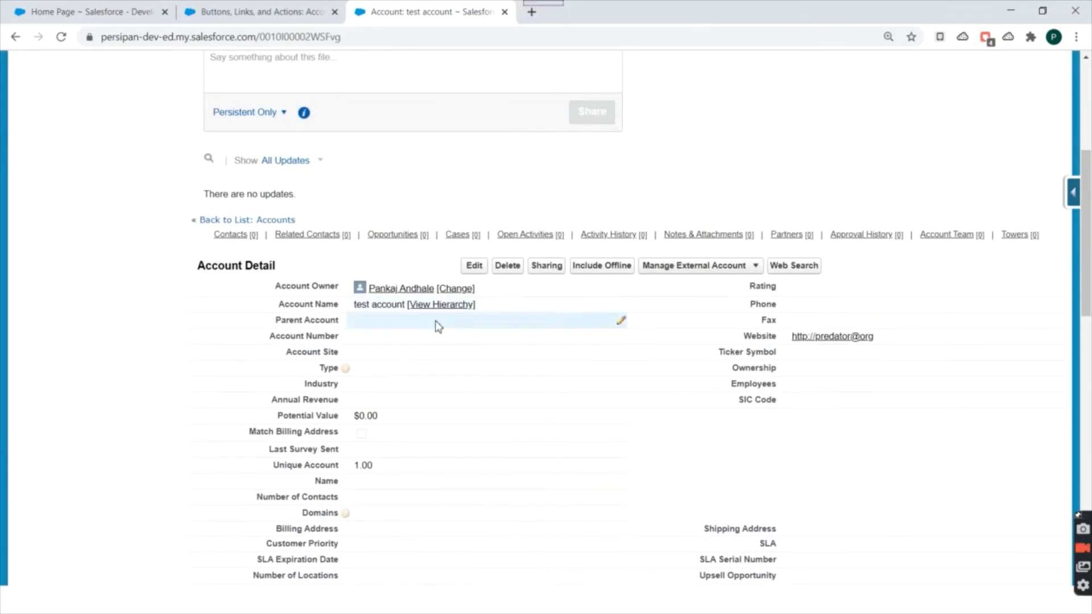
drag(354, 304, 379, 302)
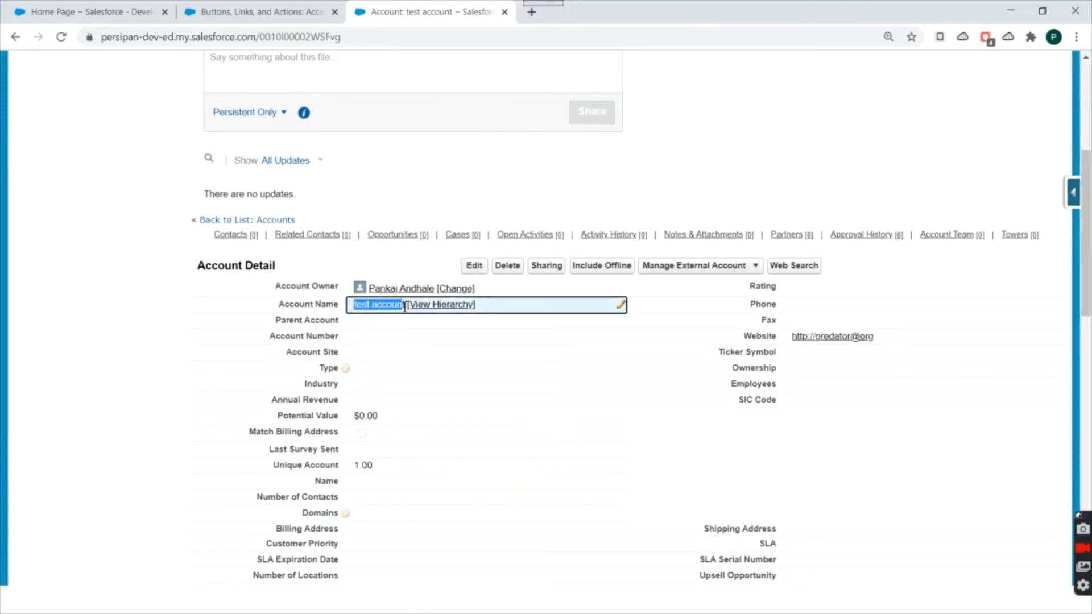
scroll(531, 261, up, 5)
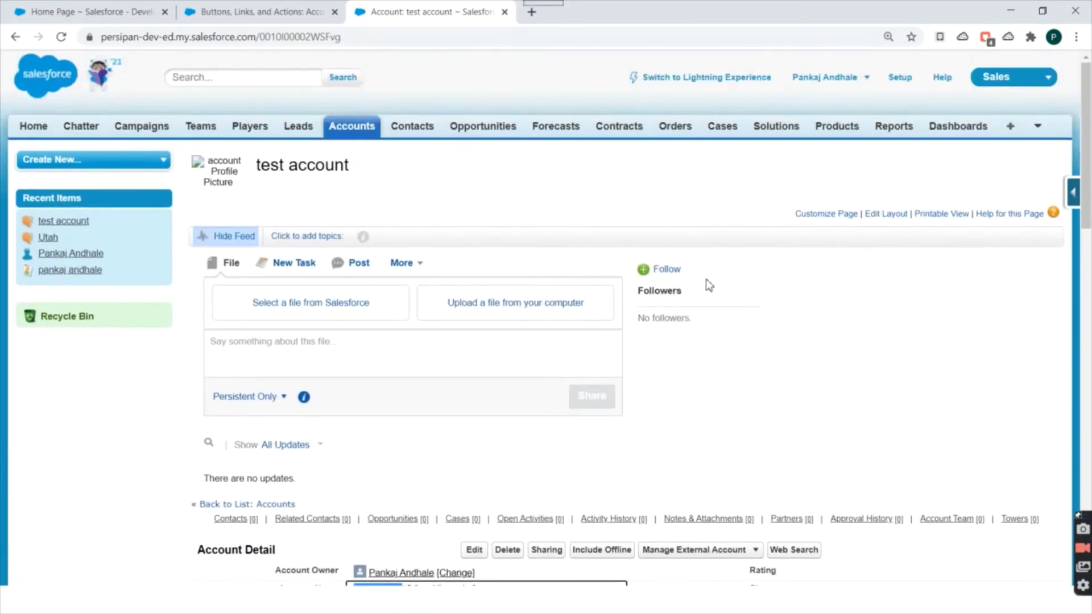
scroll(515, 193, down, 7)
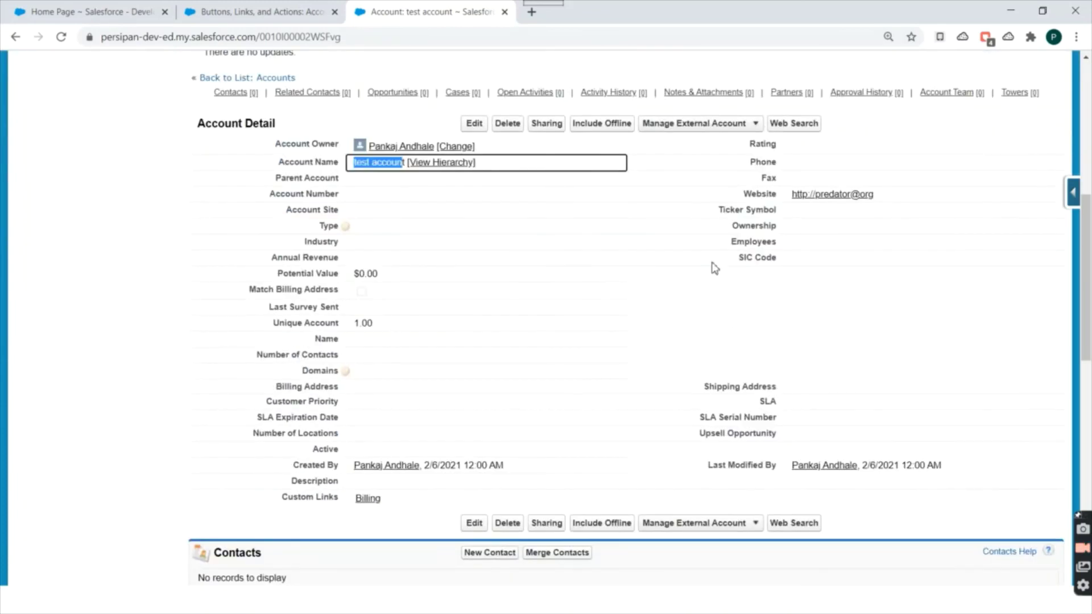
scroll(708, 314, up, 1)
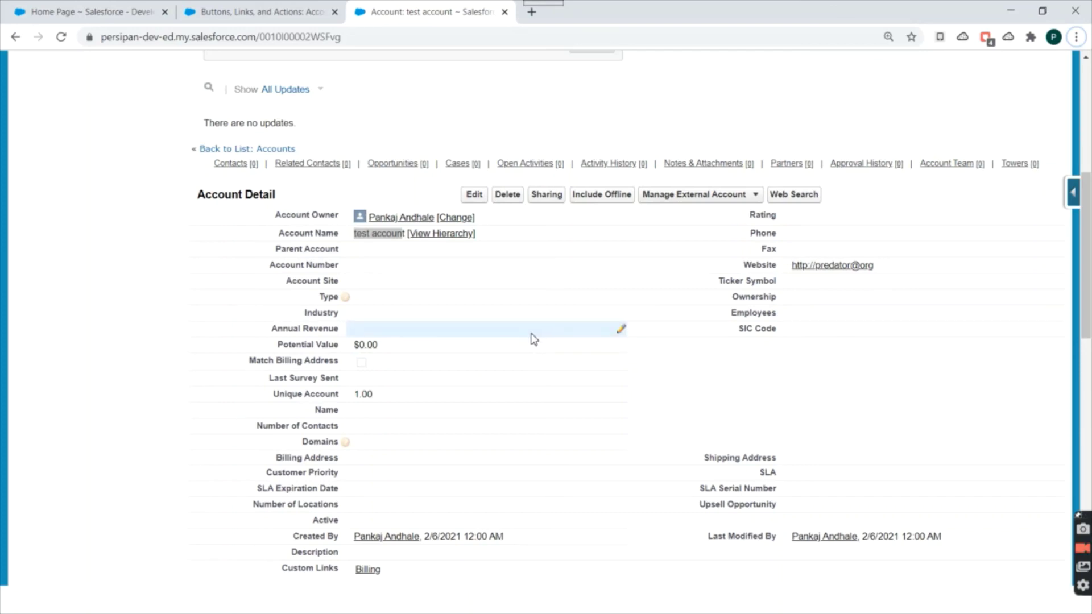
key(alt+Tab)
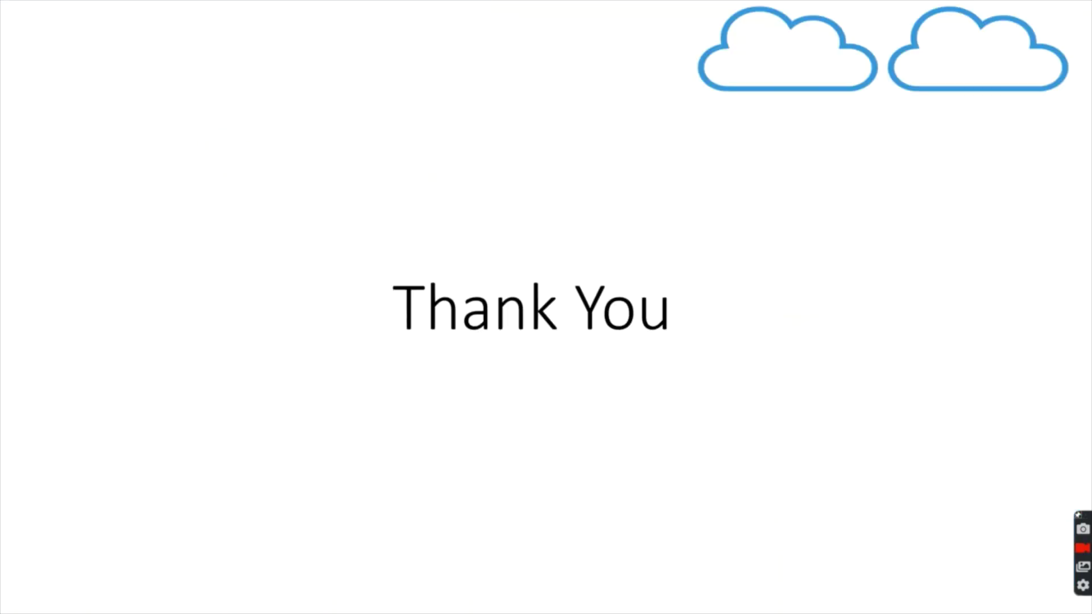